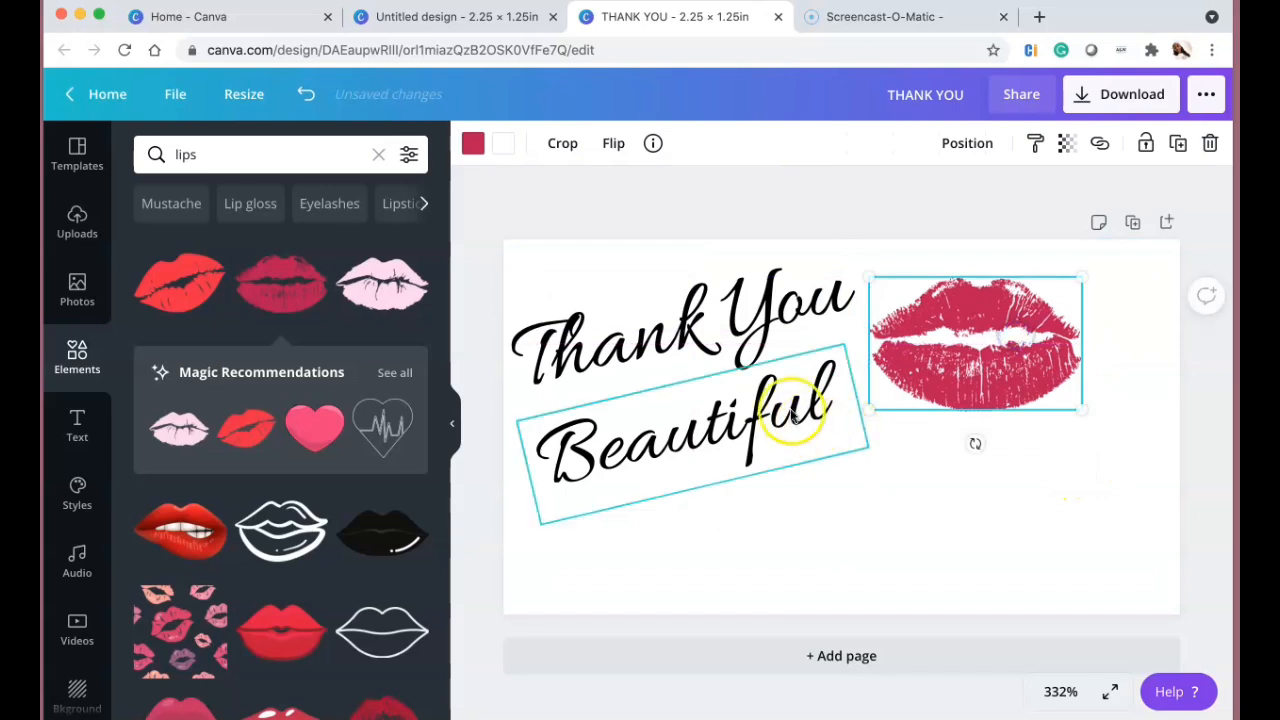
Add a body text reading "For Your Purchase" to the thank-you card.
left_click(708, 207)
left_click(77, 416)
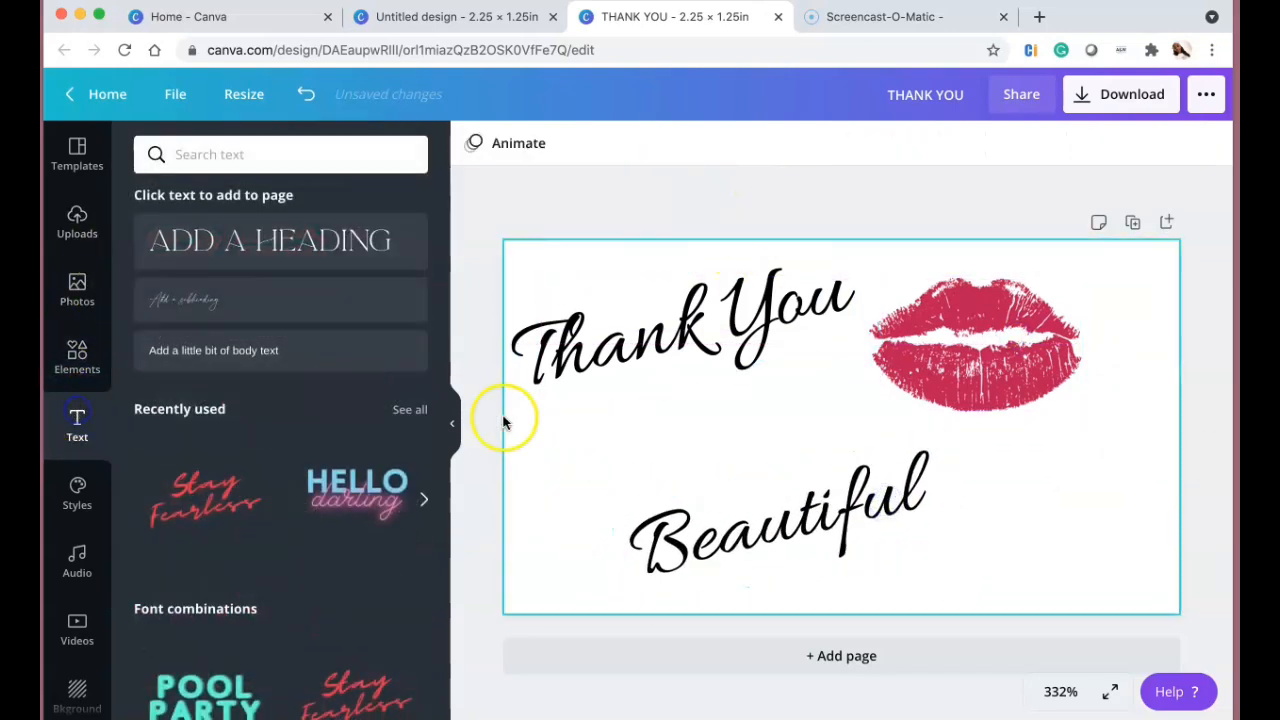
left_click(307, 348)
left_click(709, 437)
key("ctrl+a")
type("For your p")
key("BackSpace")
type("Purchase")
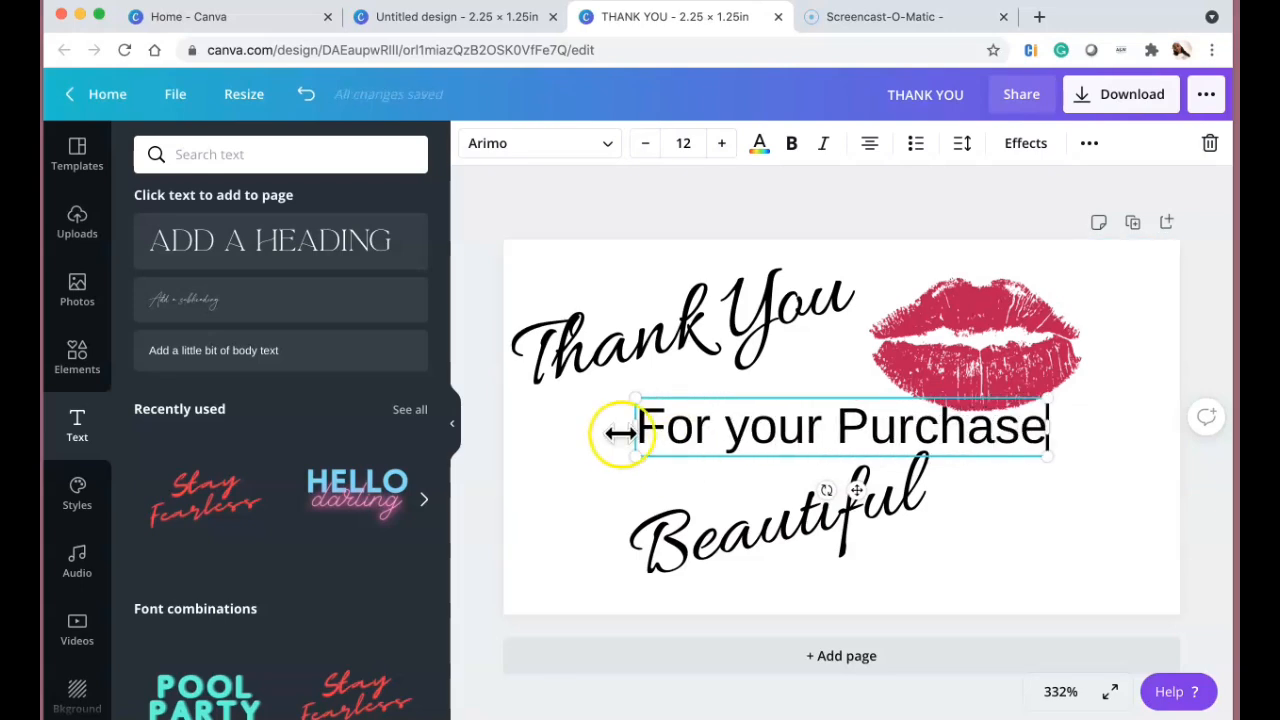
key("BackSpace")
type("Y")
left_click(1061, 517)
Shift the lips graphic right with an upward tilt, and move "For Your Purchase" left and "Beautiful" right.
left_click_drag(1043, 348, 1080, 348)
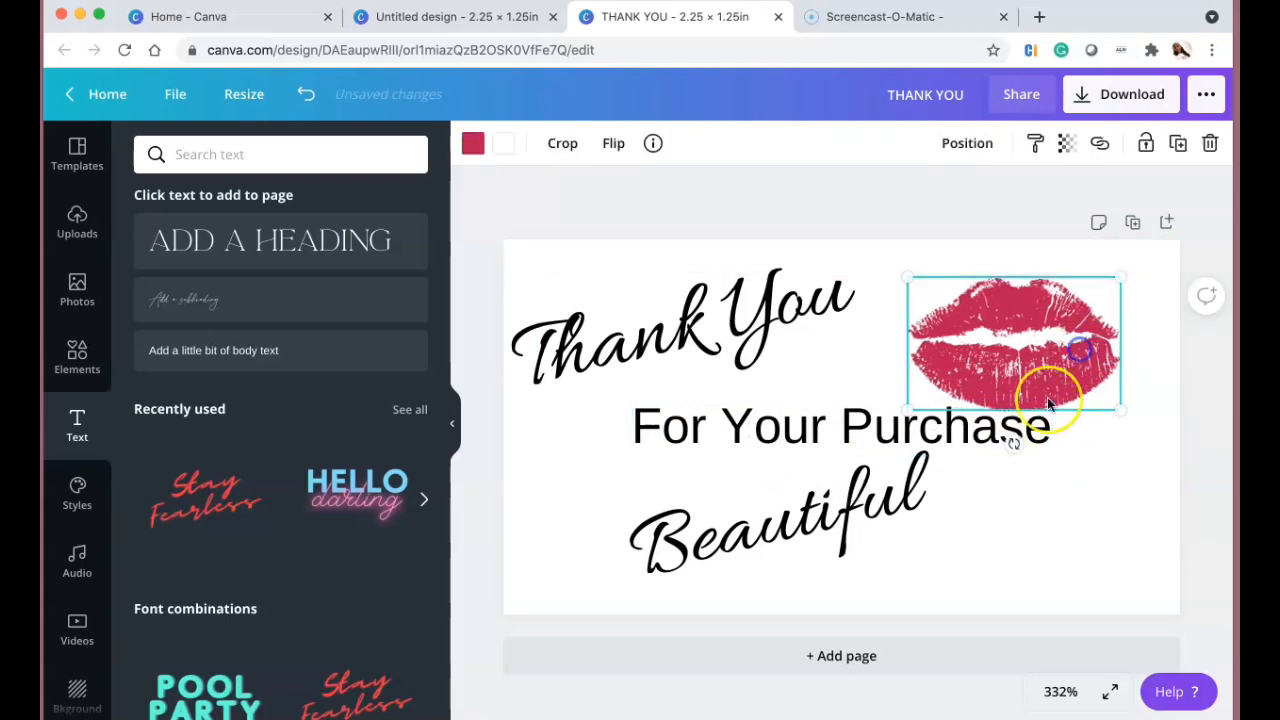
left_click_drag(1017, 440, 1048, 446)
left_click_drag(887, 440, 823, 438)
left_click_drag(877, 512, 1015, 494)
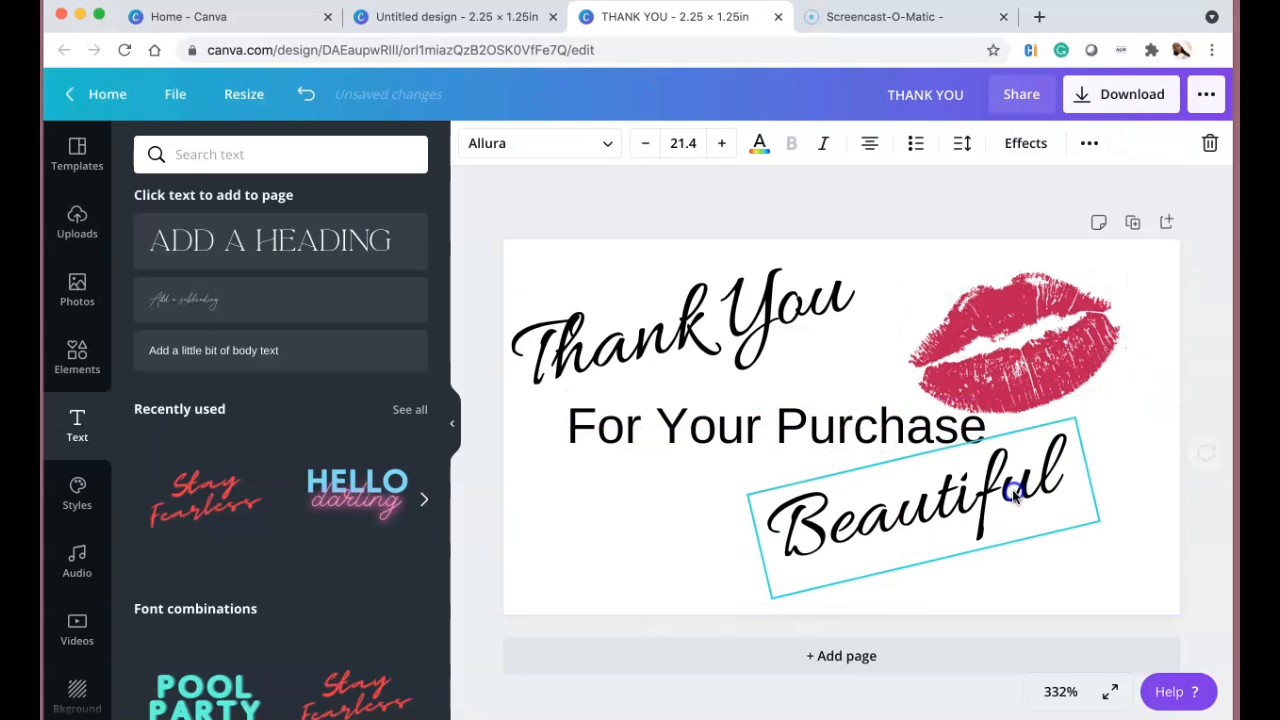
left_click_drag(937, 589, 930, 590)
mouse_move(894, 420)
left_mouse_down()
mouse_move(880, 446)
mouse_move(880, 430)
left_mouse_up()
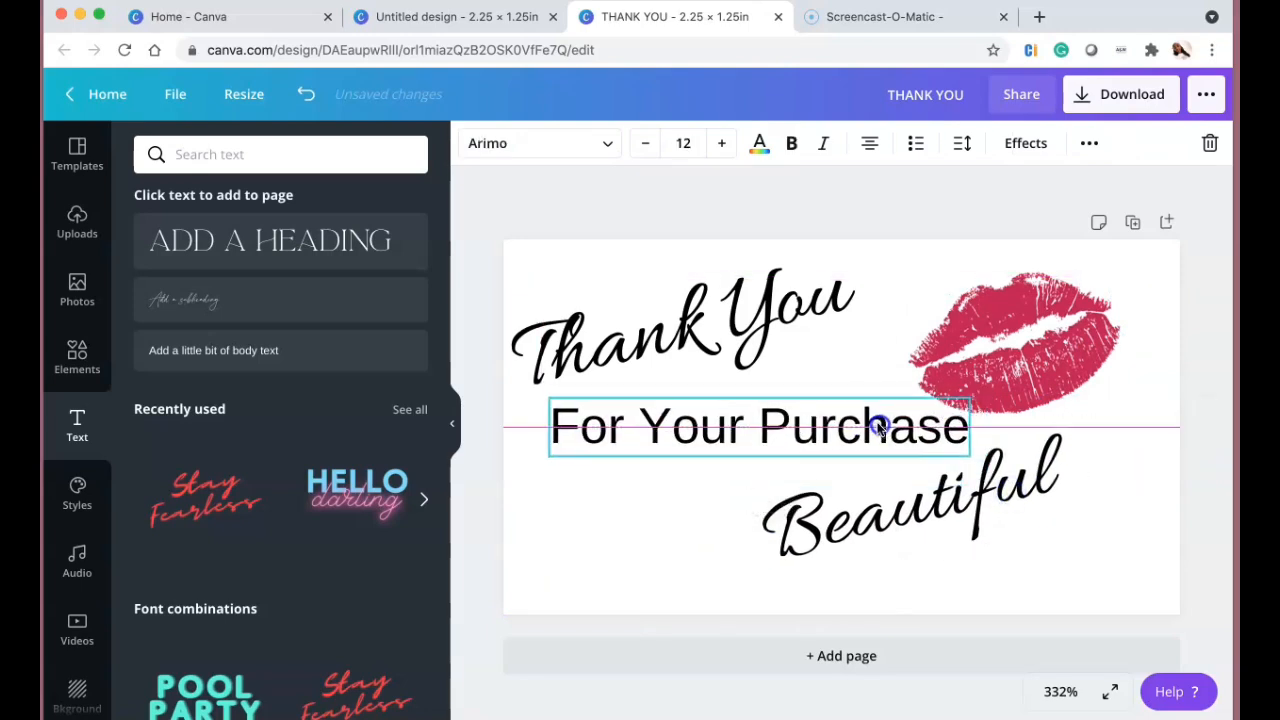
Set the "For Your Purchase" font to La Luxes Serif and move "Beautiful" clear of it toward the card's lower-right corner.
left_click(600, 146)
left_click(314, 349)
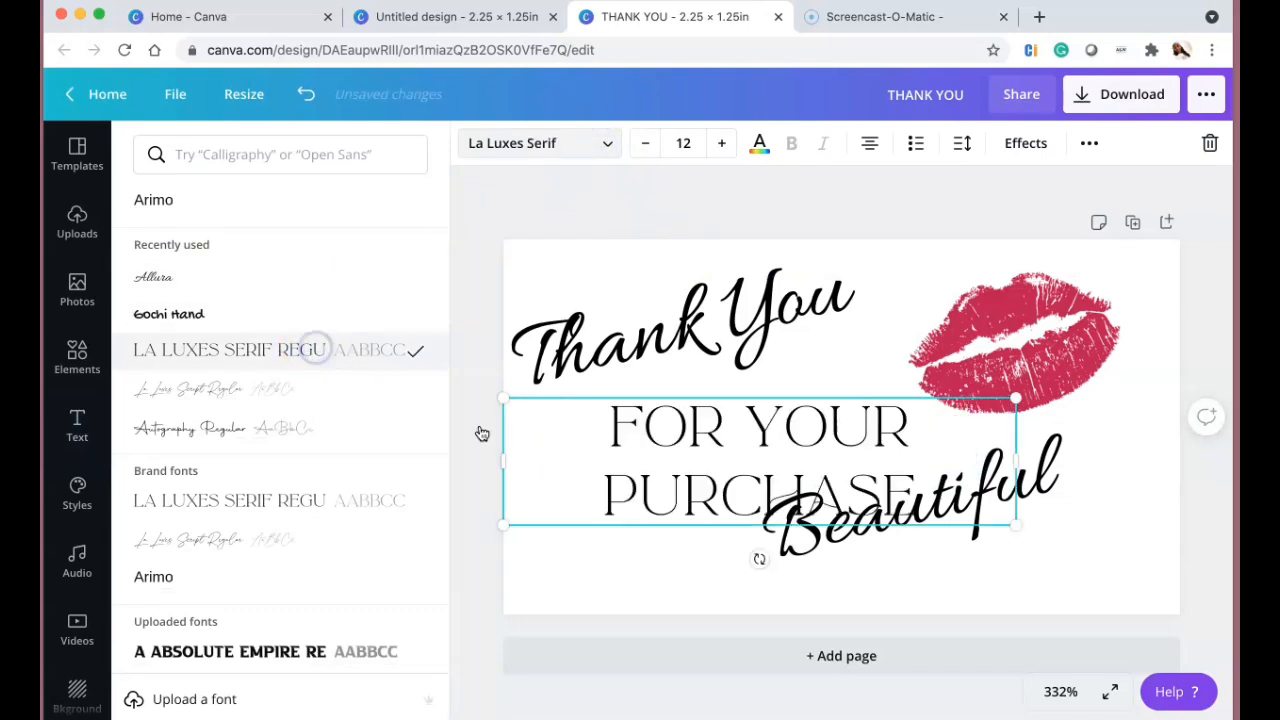
left_click_drag(1016, 457, 1020, 422)
left_click(1038, 457)
left_click_drag(1065, 482, 1120, 508)
mouse_move(694, 294)
left_mouse_down()
mouse_move(710, 295)
mouse_move(697, 297)
left_mouse_up()
Narrow the "For Your Purchase" text box, enlarge its text to size 13.6 and shift it right.
left_click(757, 424)
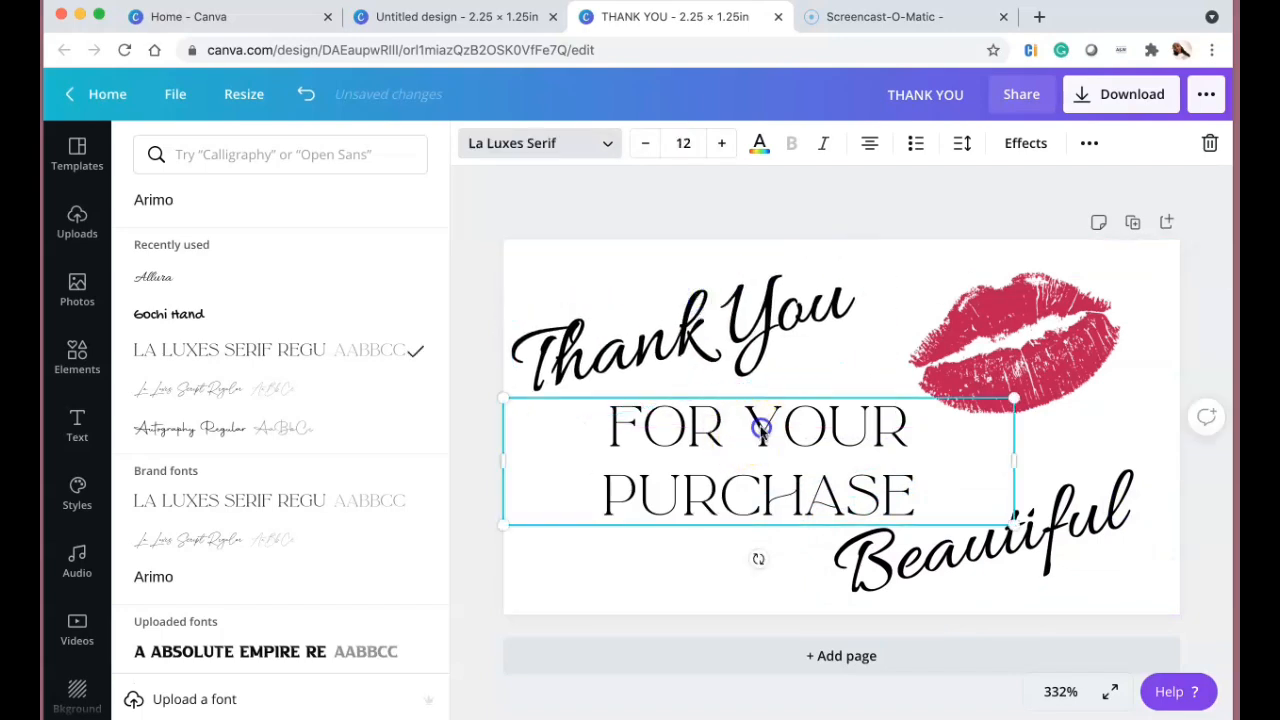
left_click_drag(1003, 463, 895, 454)
left_click_drag(891, 400, 942, 380)
left_click_drag(793, 413, 838, 415)
Shift the lips graphic down and right and "Beautiful" left, and enlarge "Thank You" to size 24.9.
left_click_drag(1003, 333, 1050, 360)
left_click_drag(1068, 488, 1043, 517)
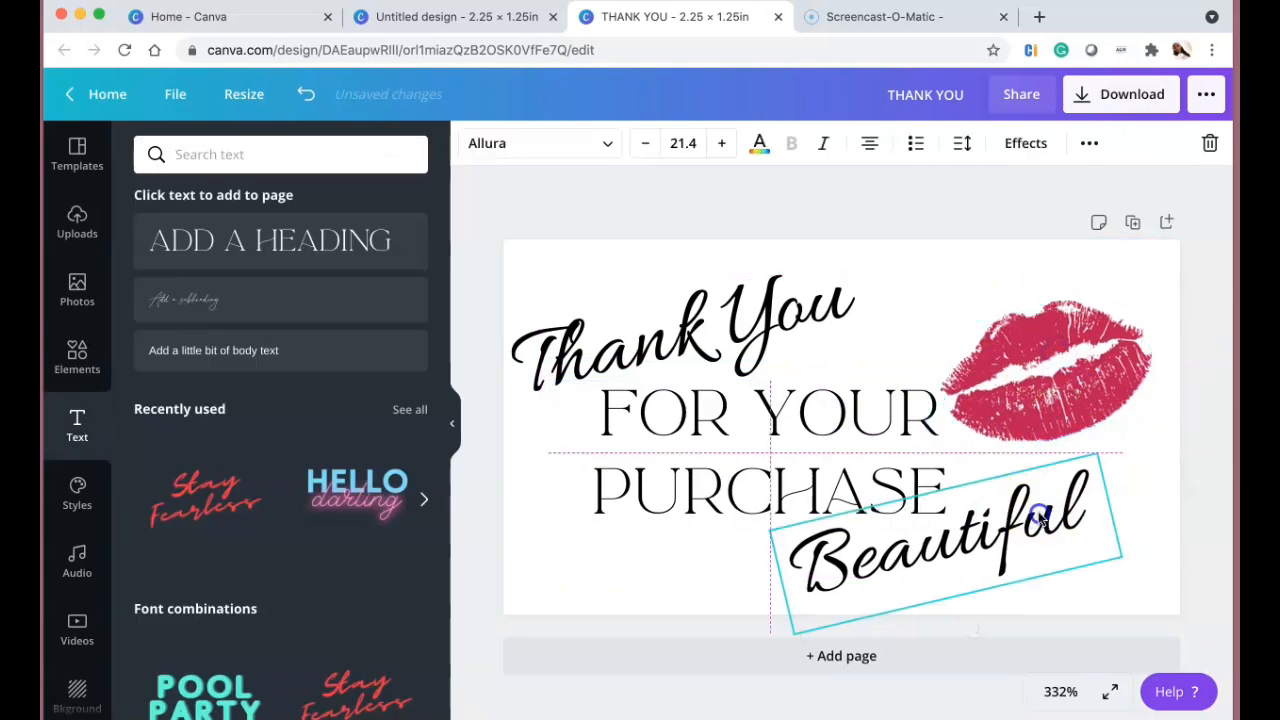
left_click_drag(808, 295, 790, 283)
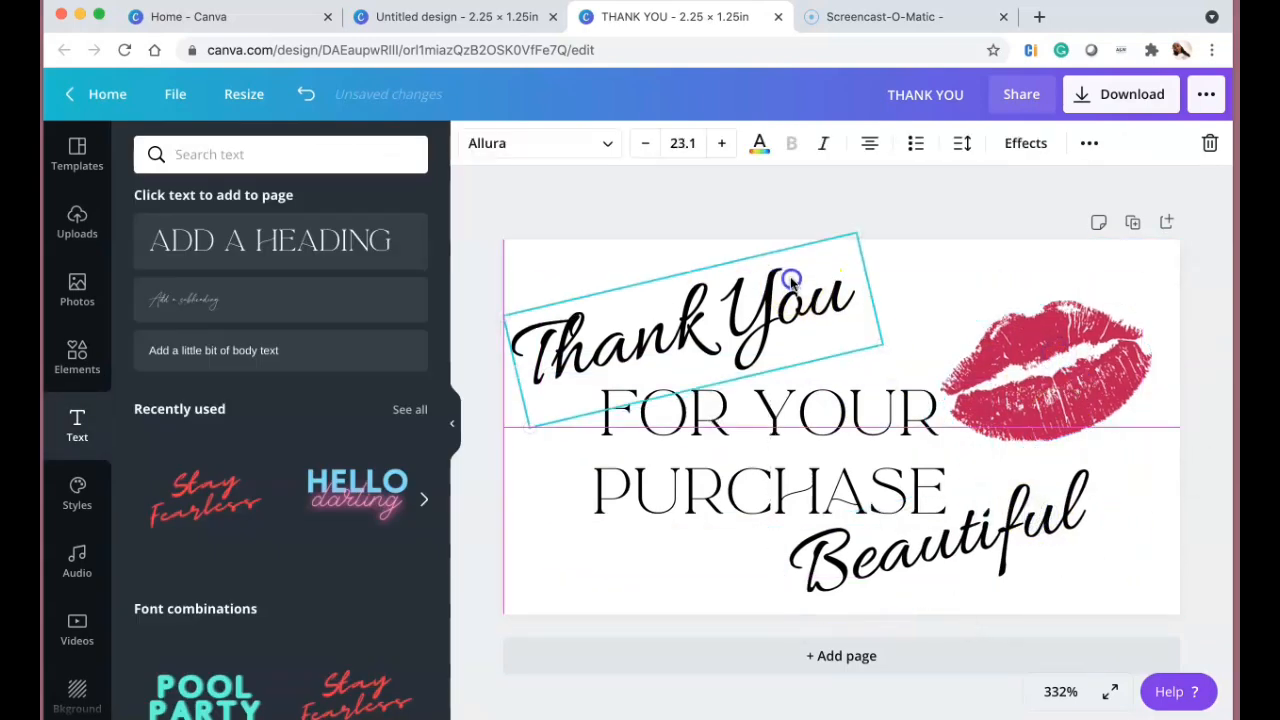
left_click_drag(884, 342, 904, 335)
mouse_move(840, 294)
left_mouse_down()
mouse_move(830, 291)
mouse_move(838, 308)
left_mouse_up()
Enlarge "Beautiful" to size 24.2 and raise the lips graphic toward the card's upper-right corner.
left_click(963, 551)
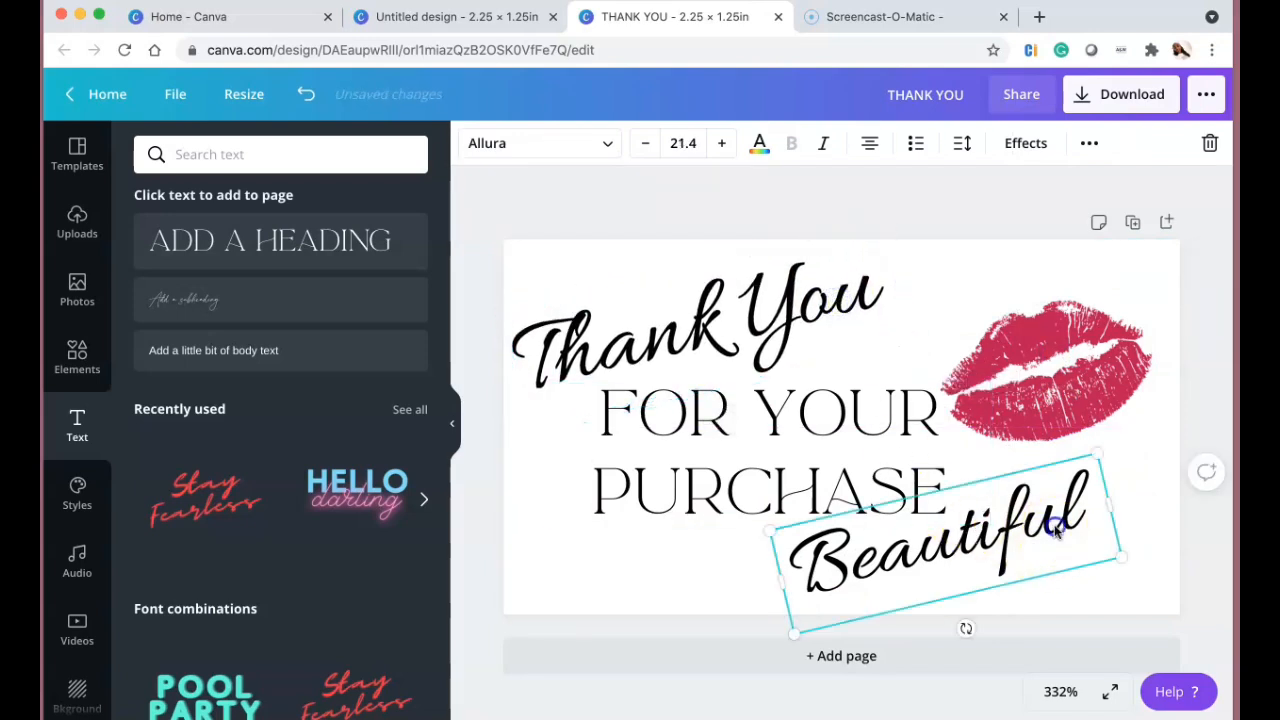
left_click_drag(1159, 555, 1167, 555)
left_click(1137, 390)
left_click_drag(1137, 390, 1137, 354)
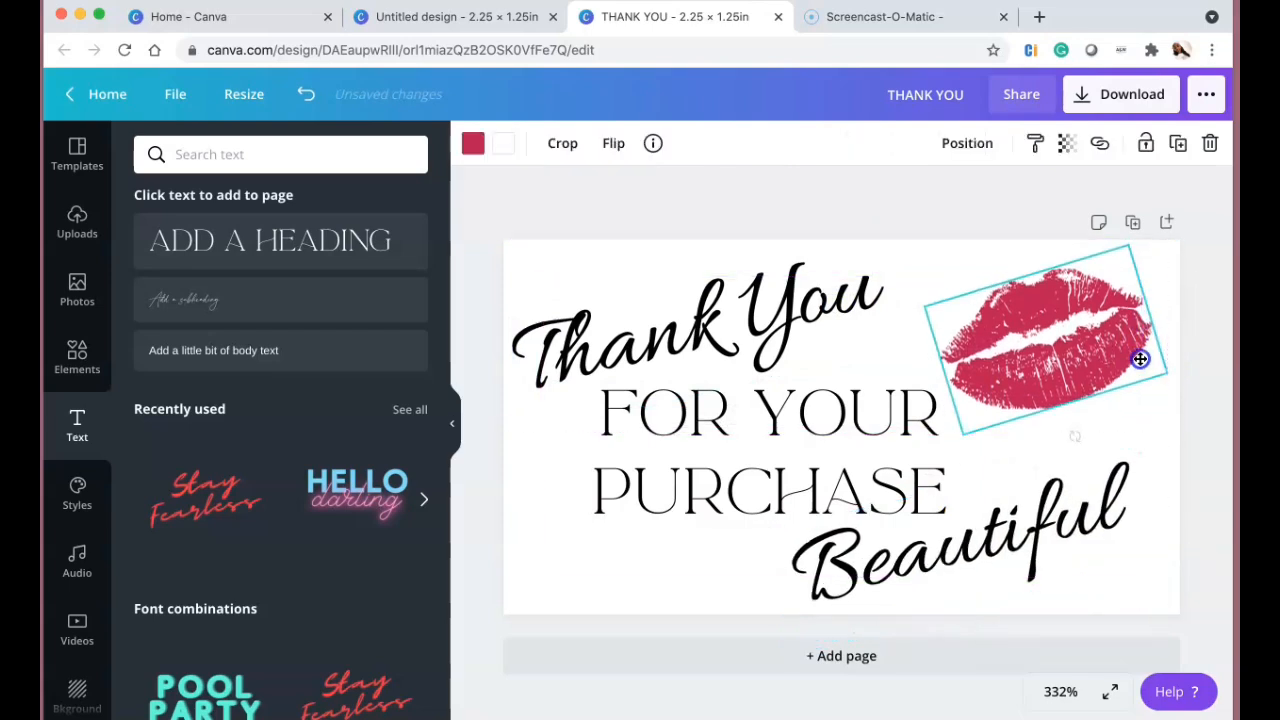
left_click_drag(1104, 535, 1107, 522)
Narrow the "For Your Purchase" text box slightly and shift "Beautiful" a little to the left.
left_click(867, 452)
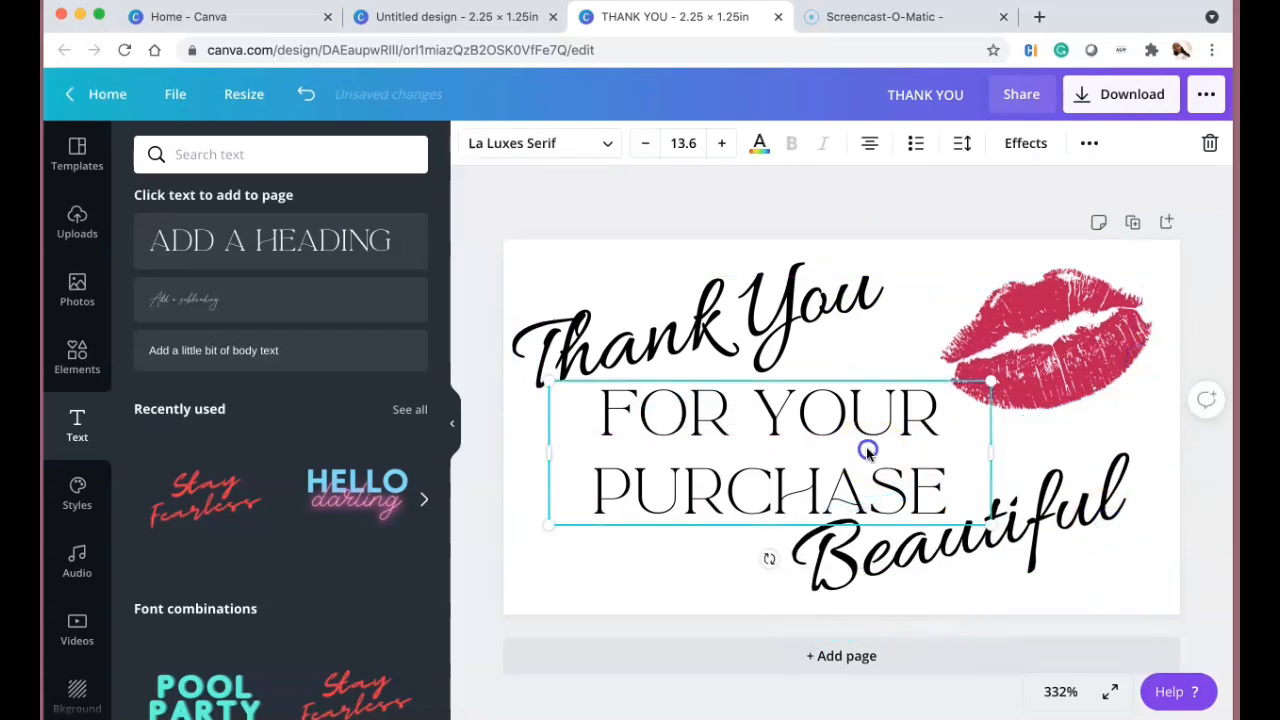
left_click_drag(1002, 453, 958, 433)
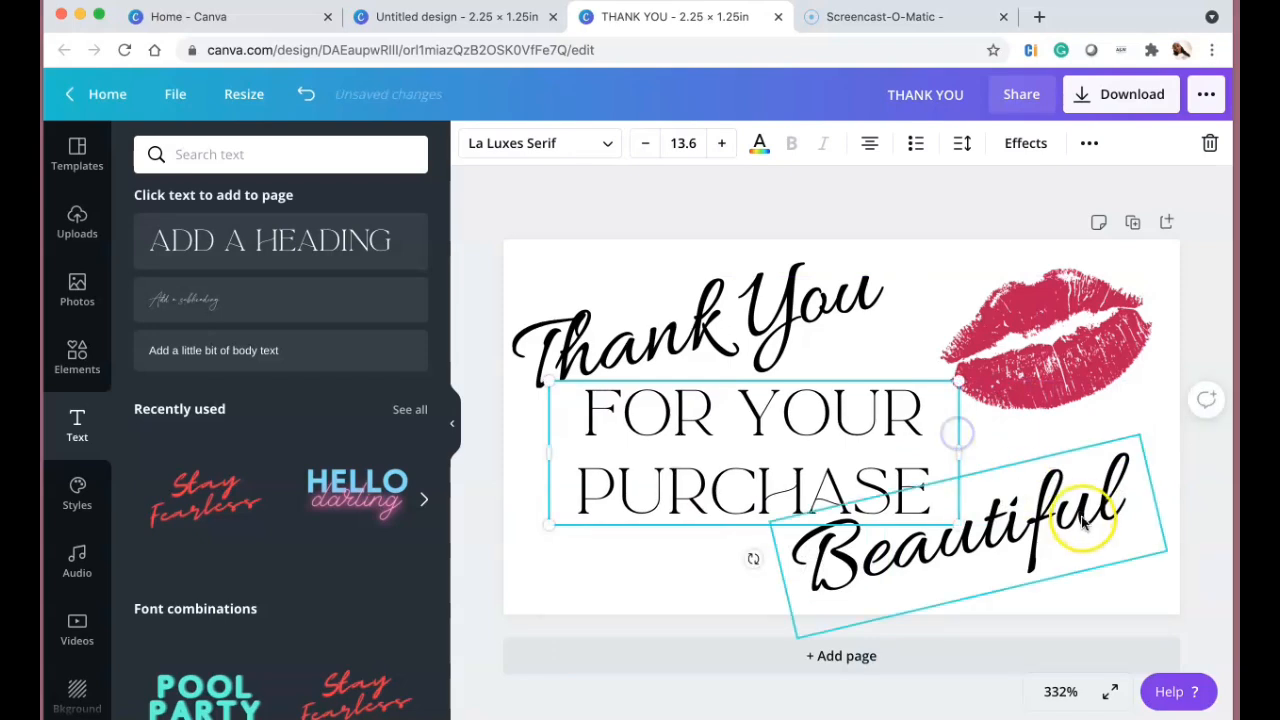
left_click(1062, 518)
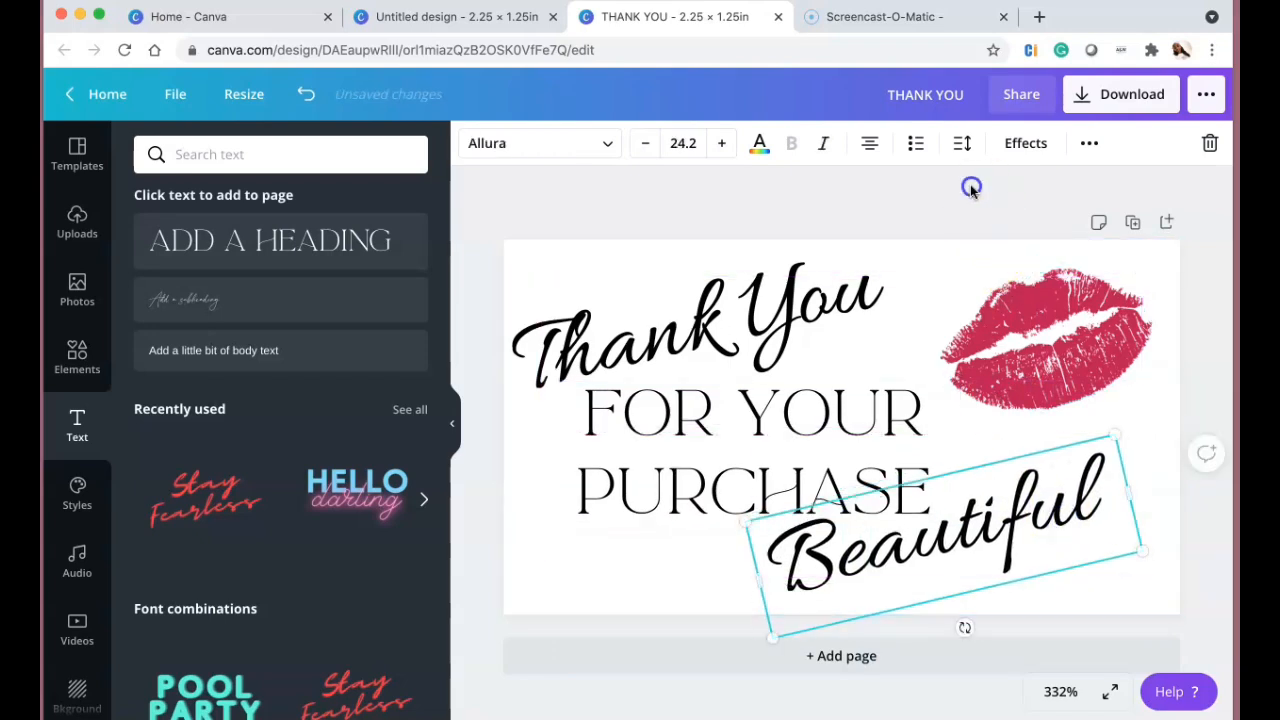
left_click(971, 186)
left_click(350, 356)
left_click(905, 412)
key("super+a")
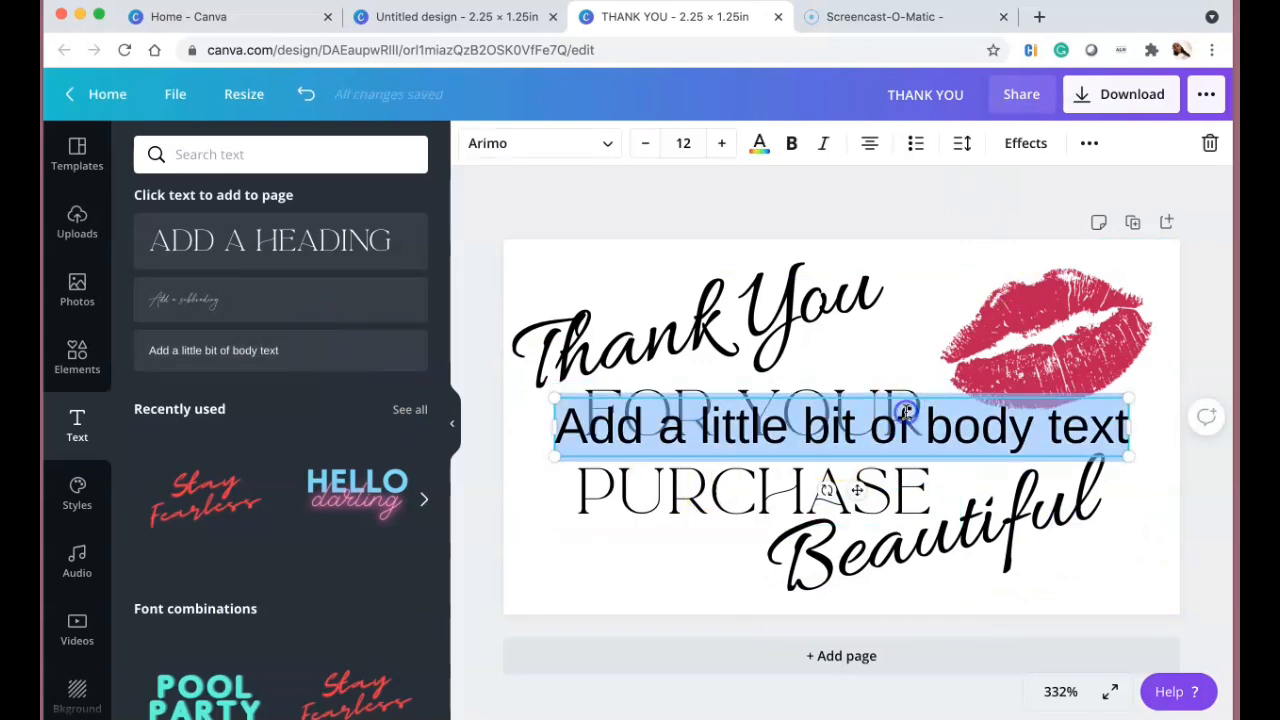
type("www.")
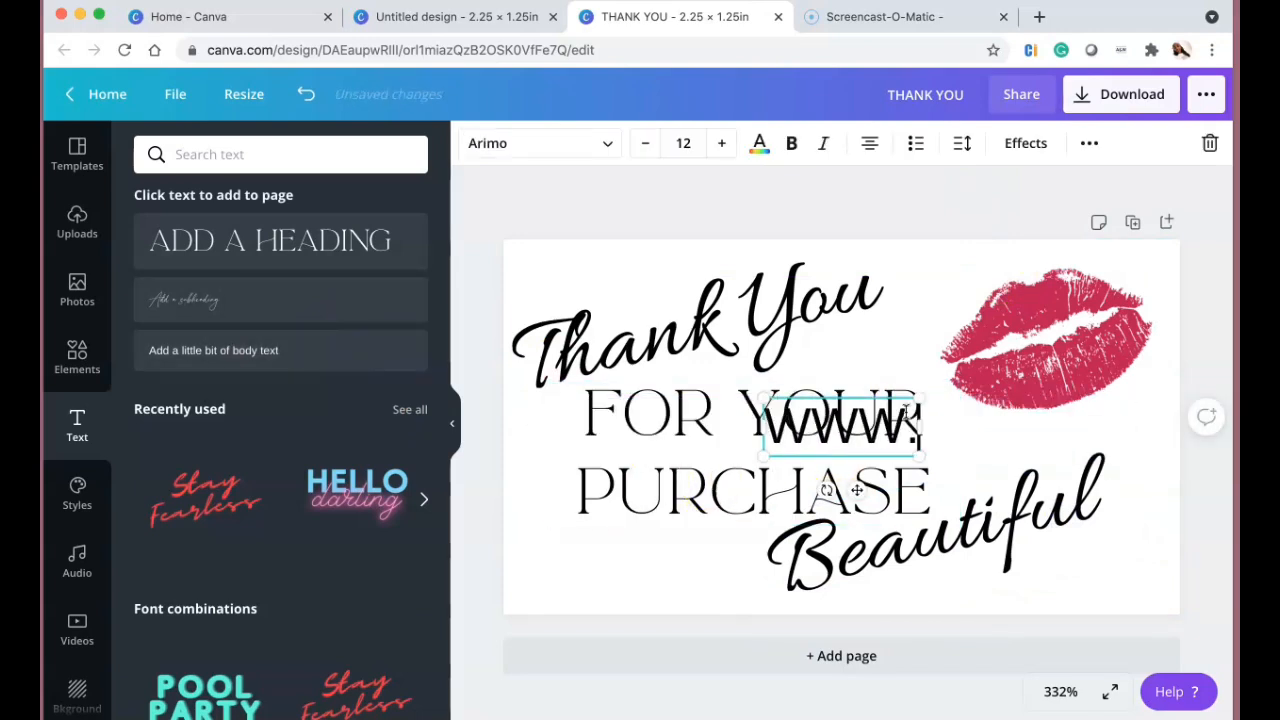
type("doshopon.com")
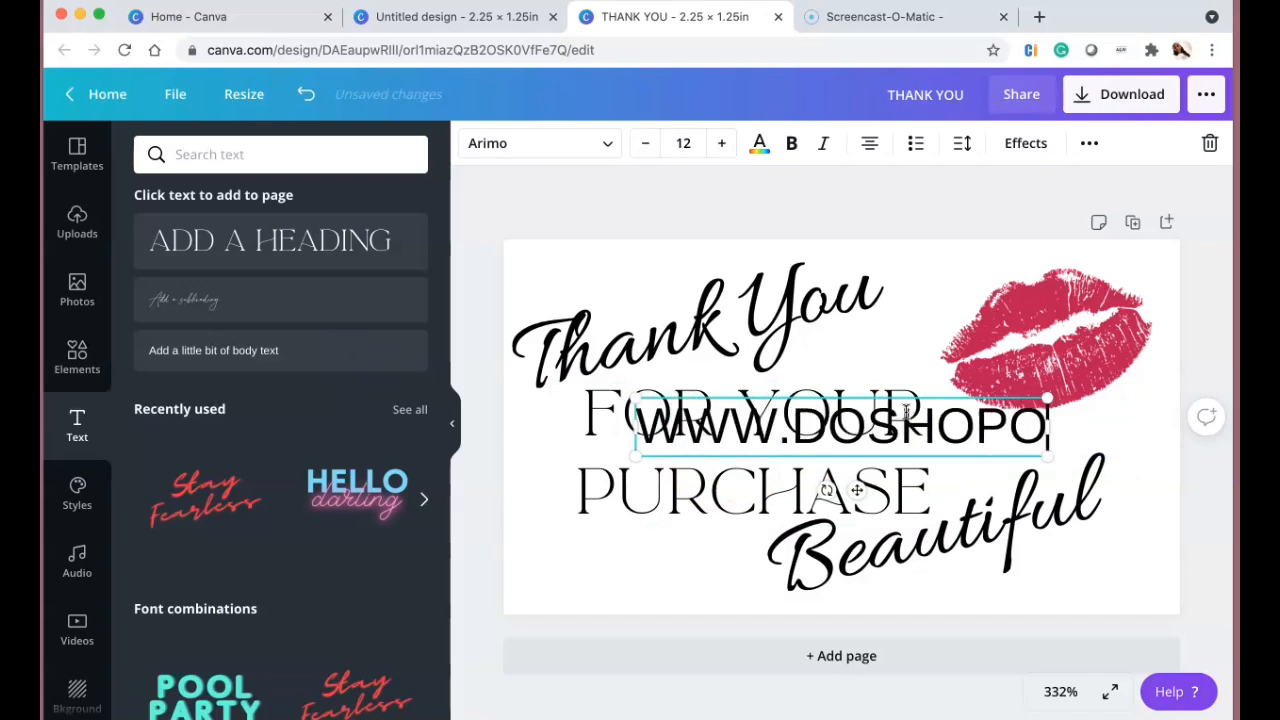
left_click(1040, 224)
Shrink the website address to size 4.1 and place it at the card's bottom edge under "Beautiful".
left_click_drag(975, 425, 970, 588)
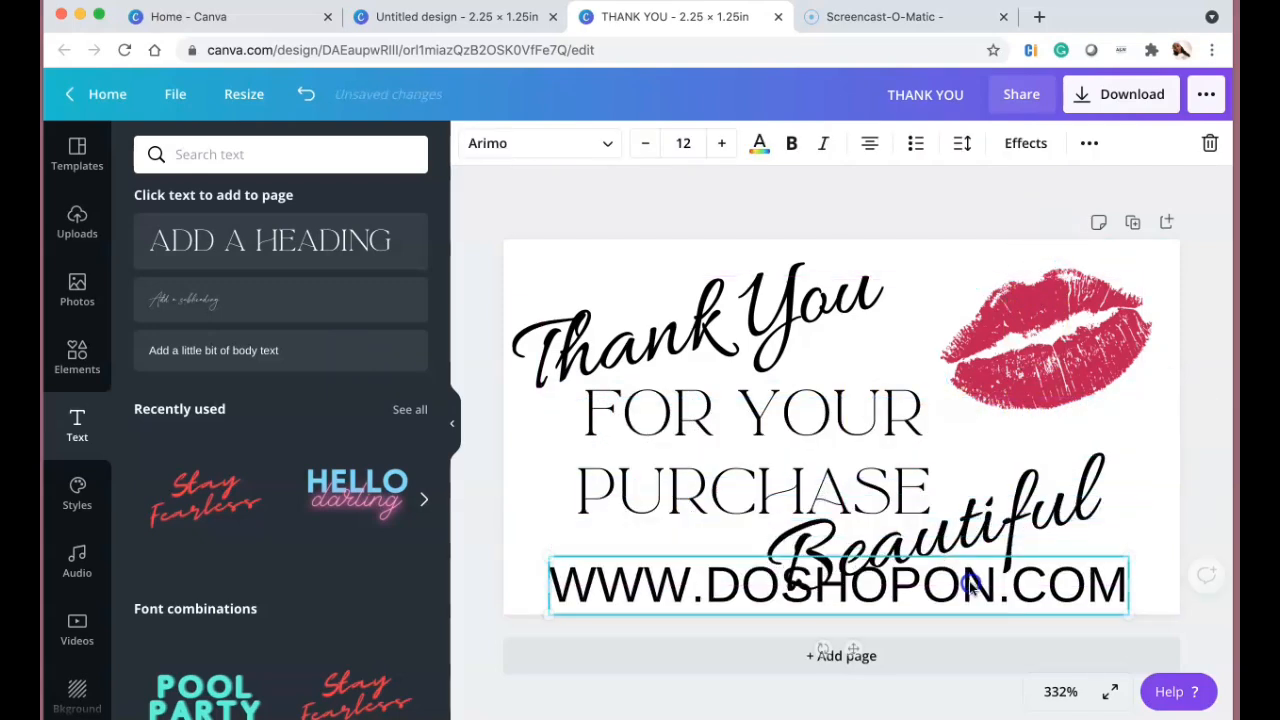
left_click_drag(1097, 609, 760, 517)
left_click_drag(704, 563, 881, 600)
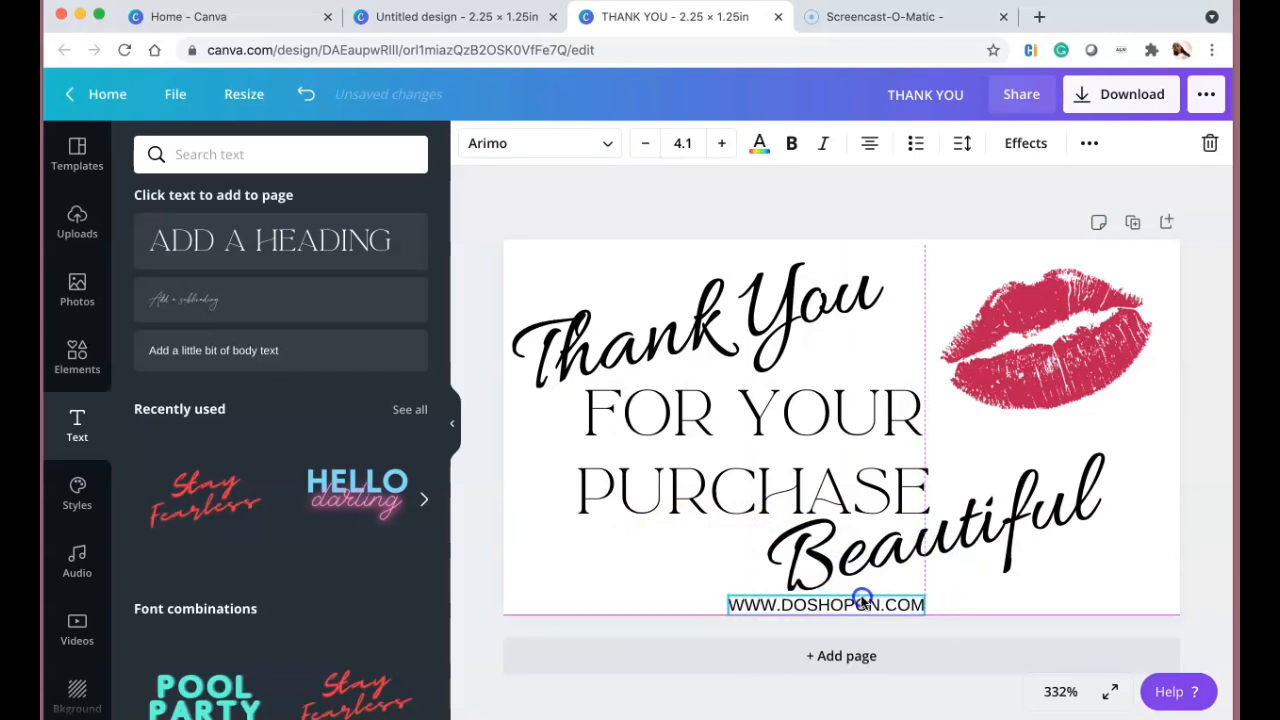
left_click(950, 231)
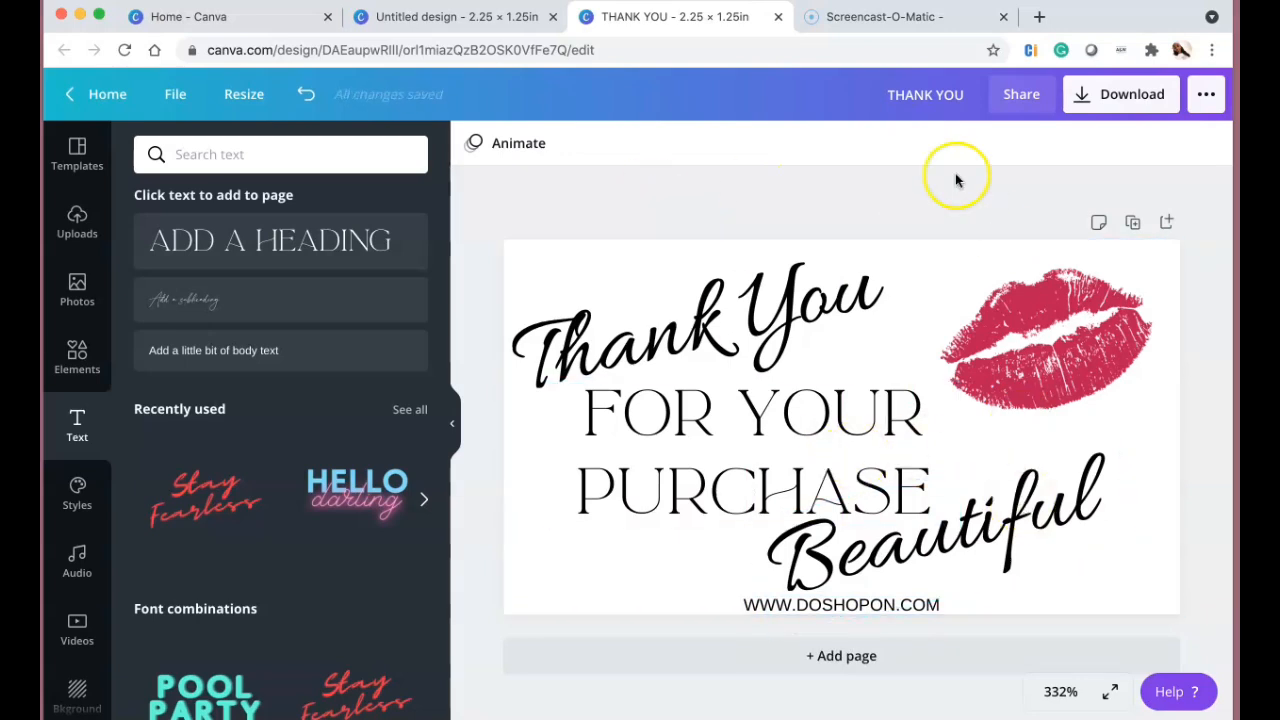
Save the design and duplicate the finished card as a second page.
left_click(170, 94)
left_click(303, 409)
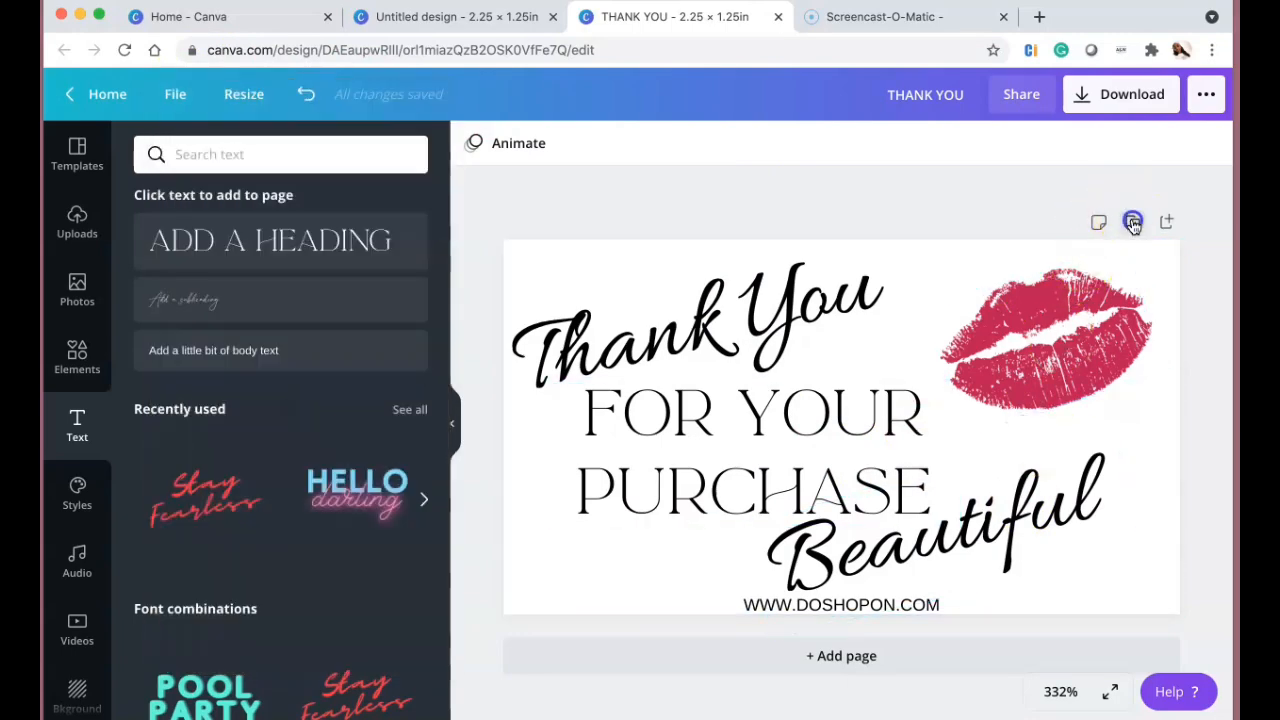
left_click(1133, 222)
On page 2, reduce the tilt of "Beautiful" and move it toward the lower-right corner, and slightly enlarge the lips graphic.
left_click(805, 343)
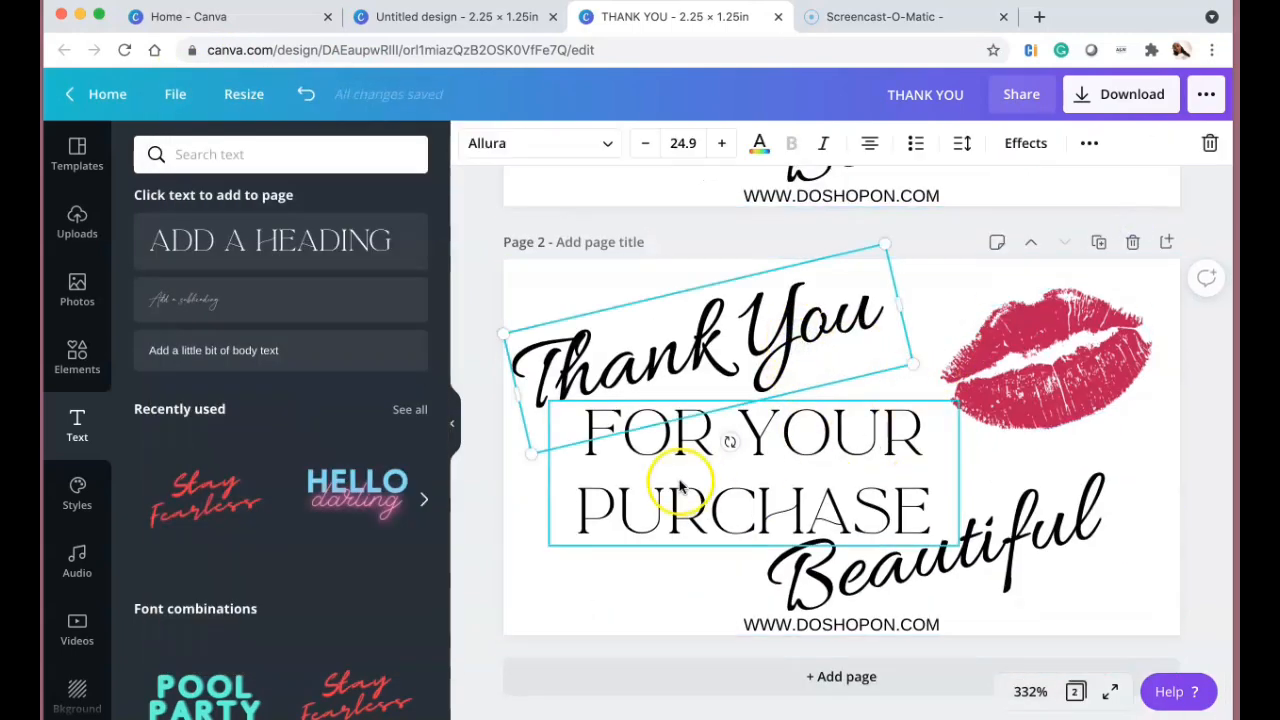
left_click(860, 460)
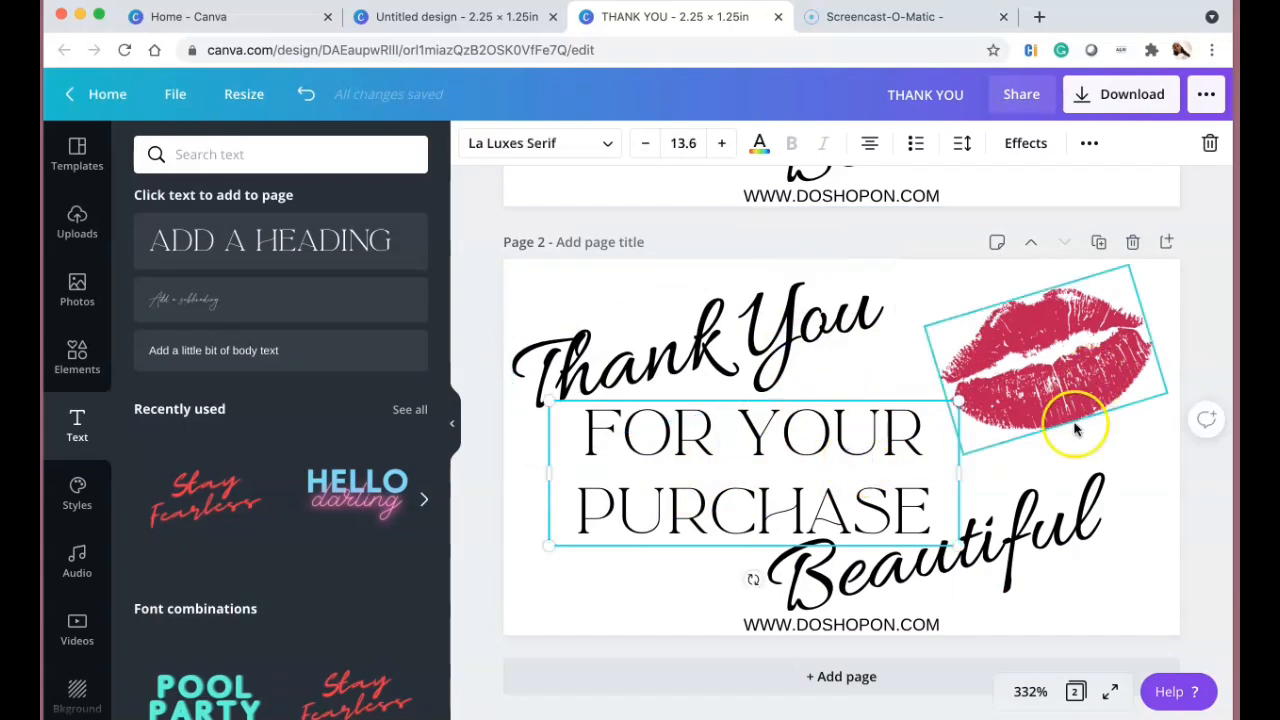
left_click(1000, 548)
mouse_move(960, 650)
left_mouse_down()
mouse_move(888, 668)
mouse_move(943, 651)
left_mouse_up()
left_click(1116, 456)
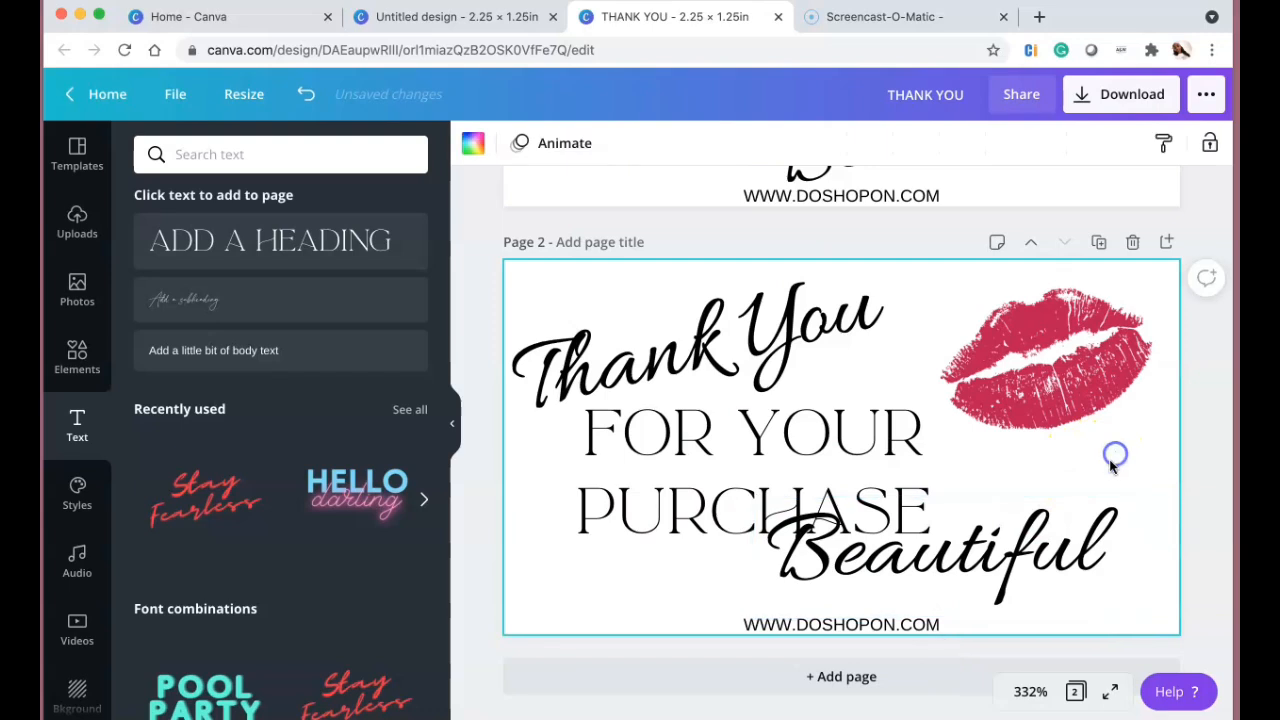
left_click_drag(1062, 542, 1094, 566)
mouse_move(1094, 400)
left_mouse_down()
mouse_move(1108, 451)
mouse_move(1094, 403)
mouse_move(1097, 449)
mouse_move(1106, 386)
left_mouse_up()
left_click_drag(988, 455, 960, 463)
left_click(1100, 491)
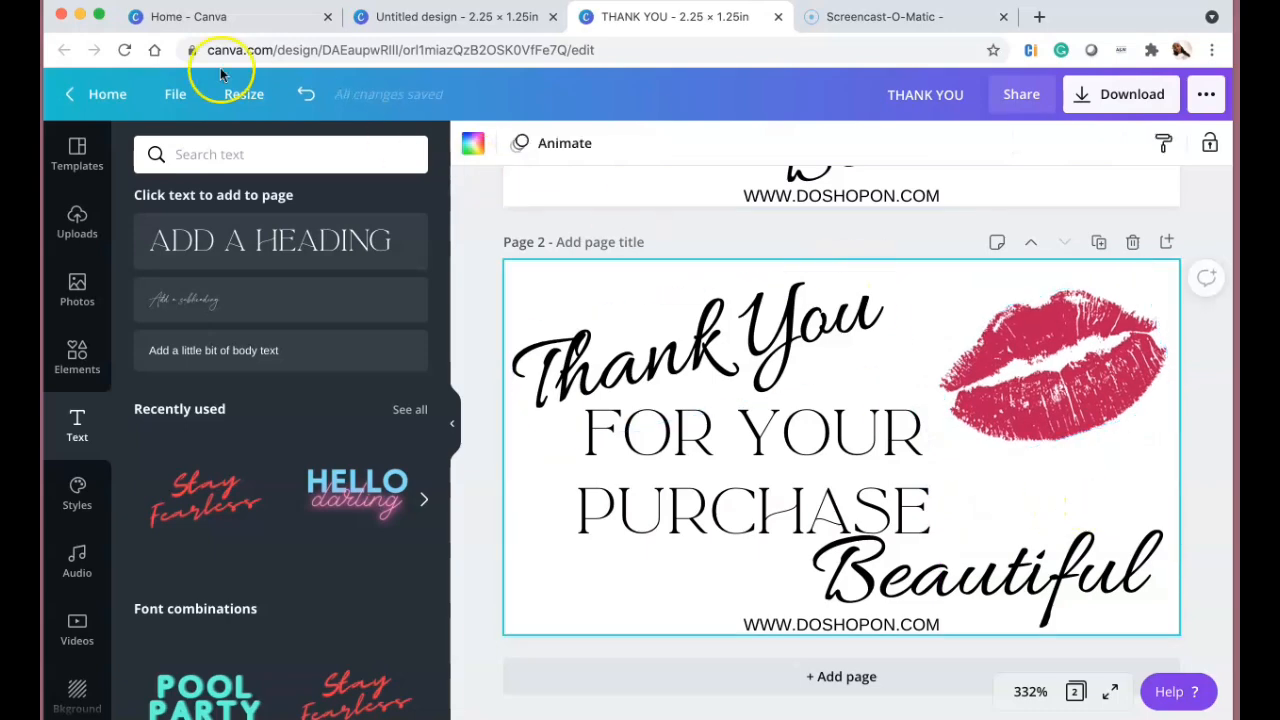
Try another layout on a duplicate of page 2, with the lips at lower right, "For Your Purchase" at upper right and "Beautiful" at lower left.
left_click_drag(1014, 349, 1011, 497)
key("super+z")
left_click(1100, 243)
left_click(1048, 384)
left_click_drag(1048, 384, 1050, 554)
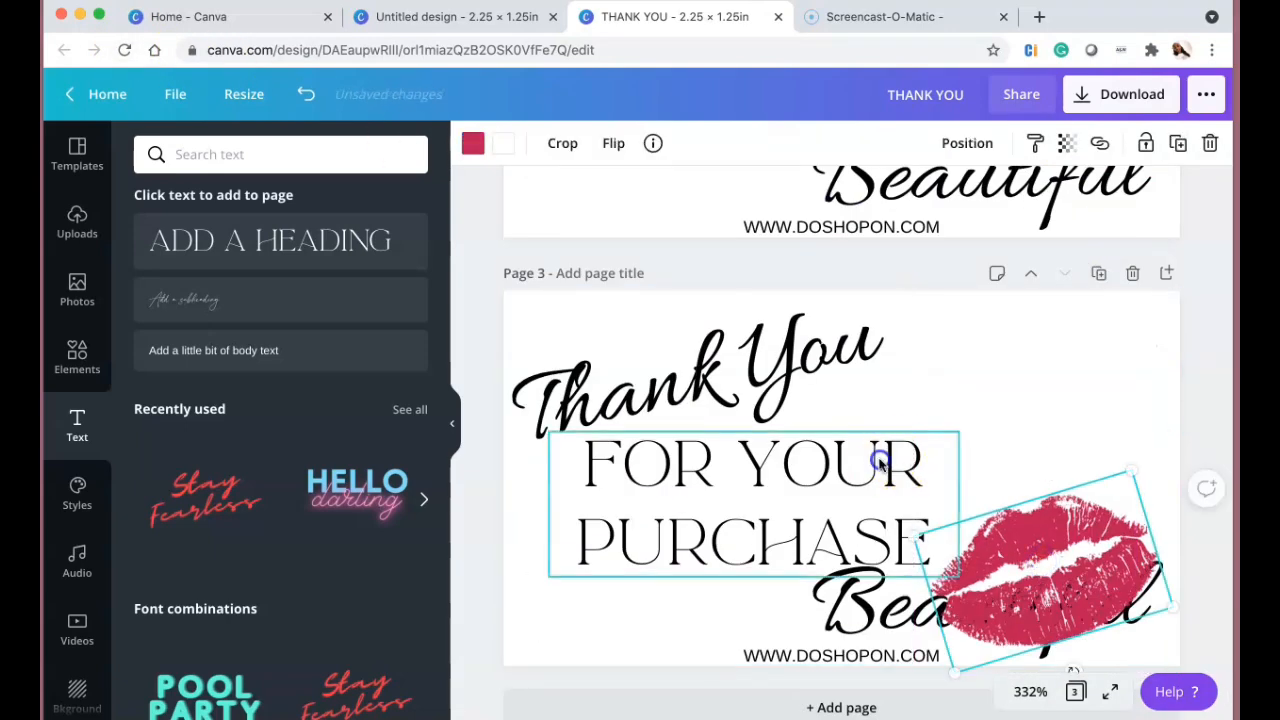
left_click_drag(888, 457, 1082, 410)
left_click_drag(843, 592, 609, 566)
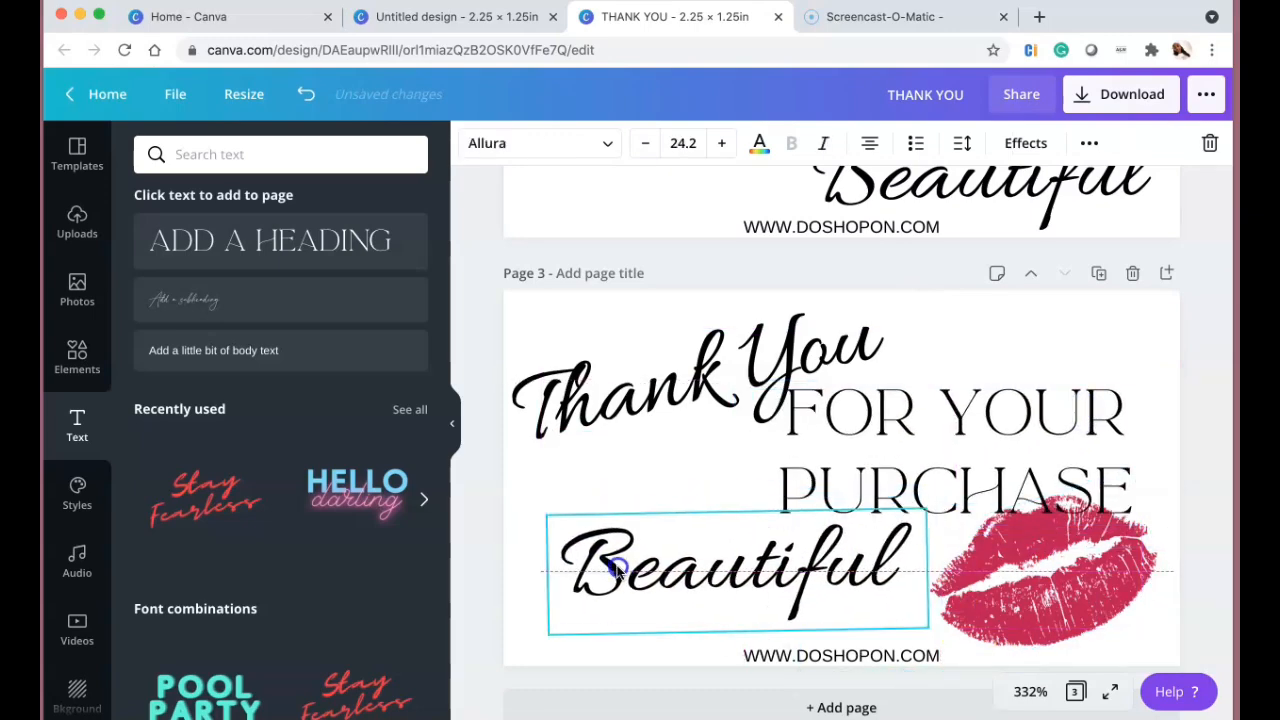
Fit "For Your Purchase" on a single line at size 6.6 and place it between "Thank You" and "Beautiful" on page 3.
left_click_drag(920, 449, 825, 467)
left_click_drag(1084, 457, 1228, 478)
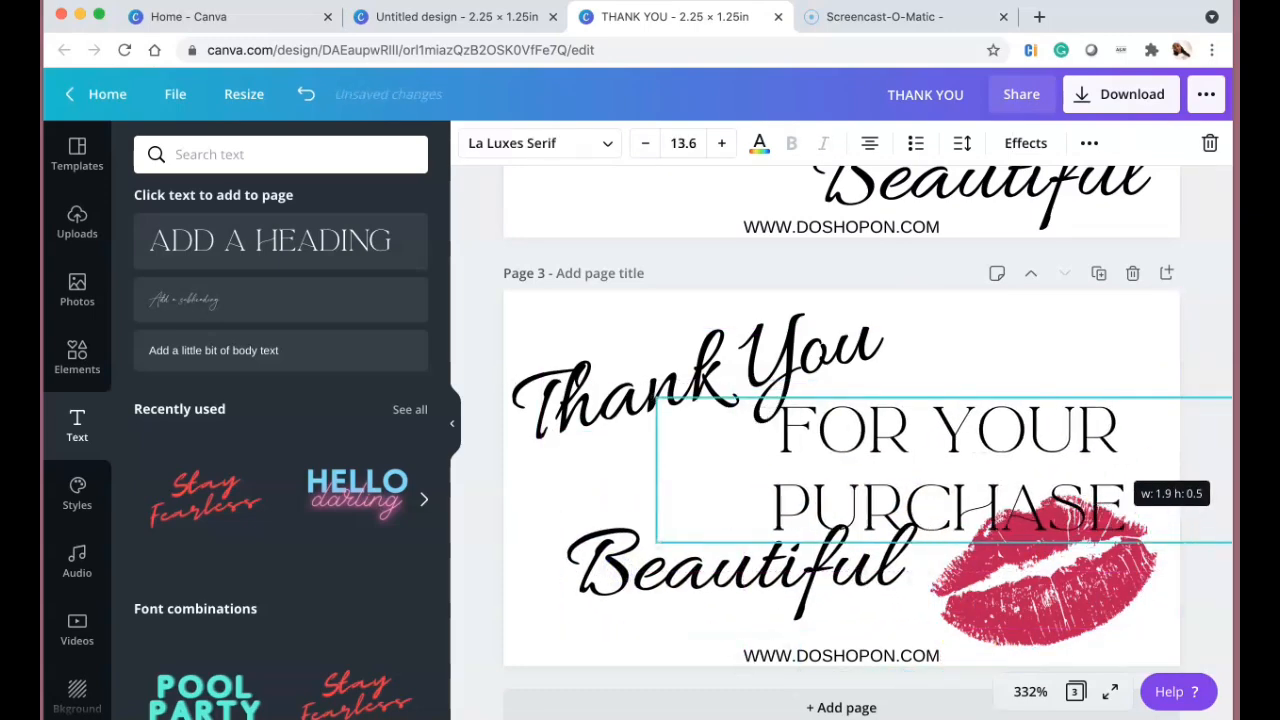
left_click_drag(663, 469, 511, 475)
left_click(1030, 452)
left_click(645, 143)
left_click(645, 143)
left_click_drag(994, 406, 946, 451)
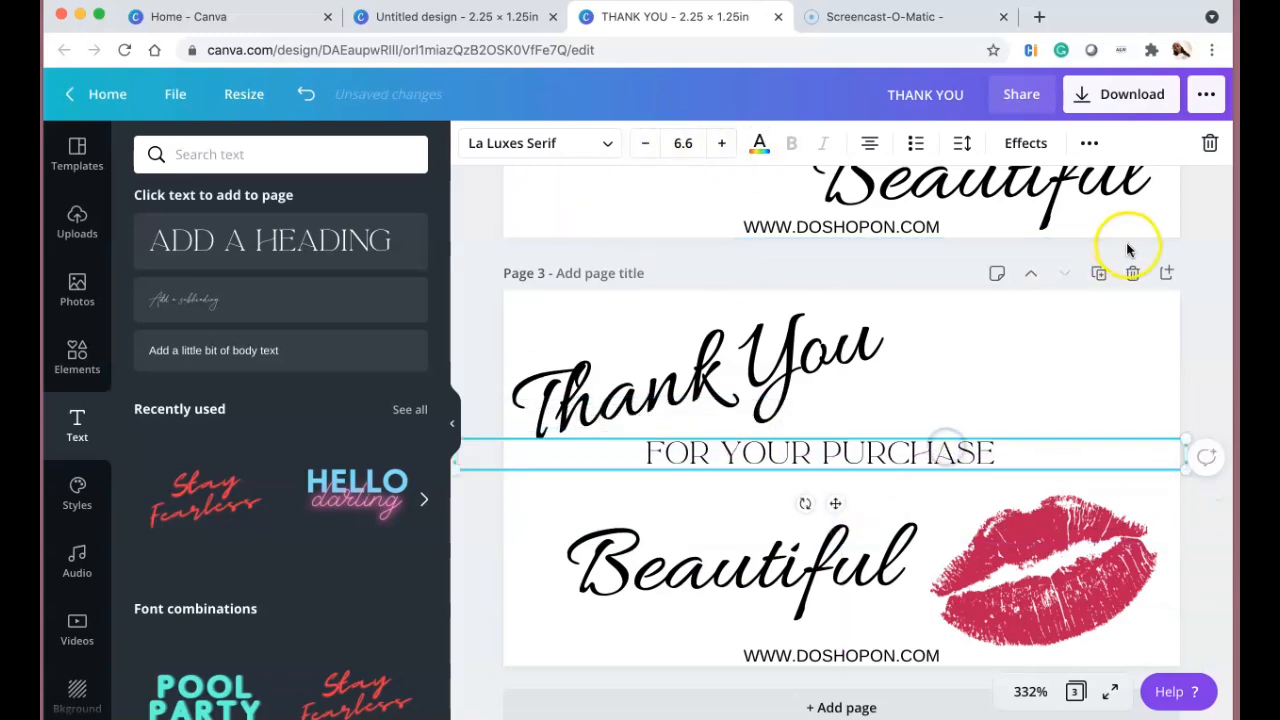
Delete the rearranged third page, keeping only the first two card pages.
left_click(1130, 275)
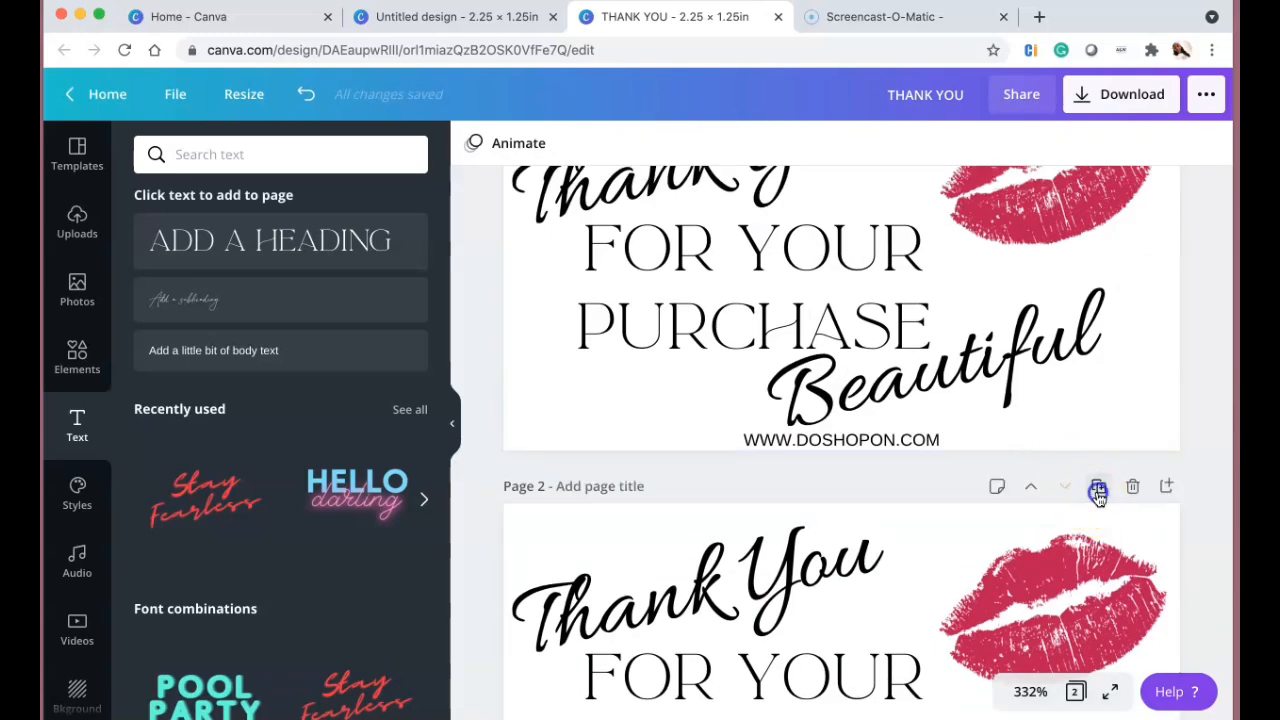
scroll(1000, 450, "down", 2)
left_click(1133, 413)
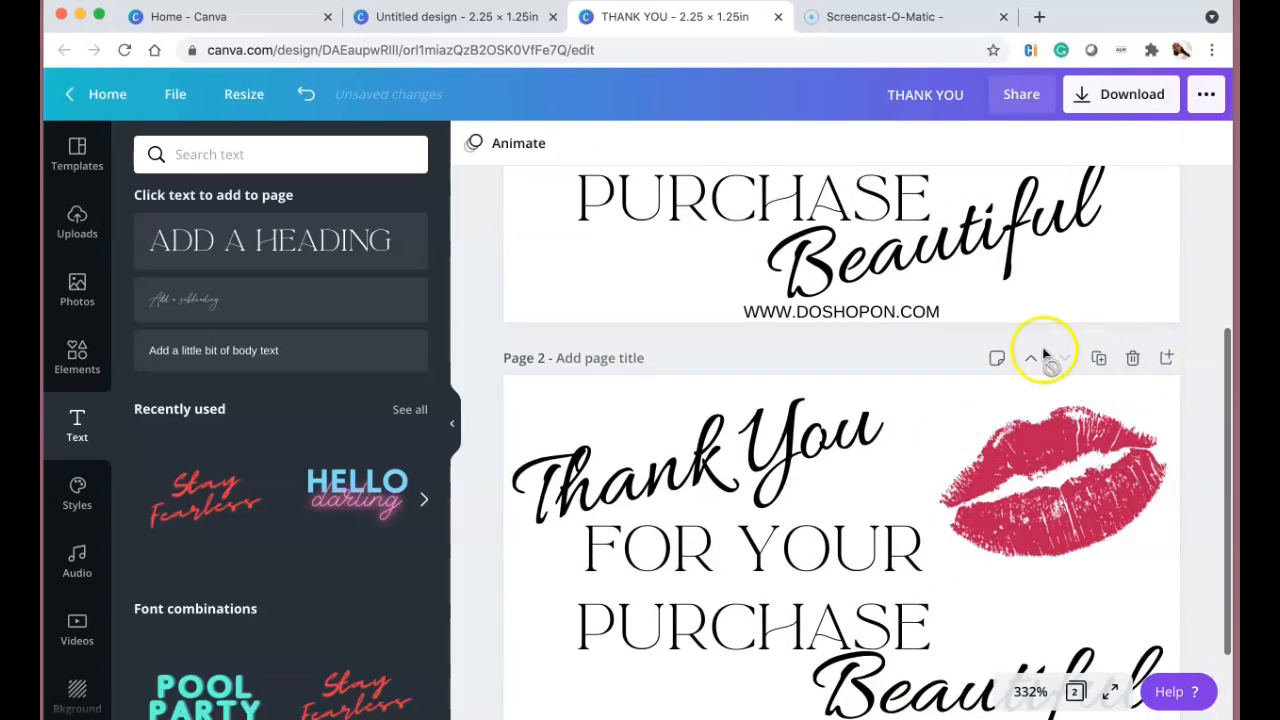
Add a blank third page after page 2 and save the design.
left_click(1167, 357)
left_click(178, 97)
left_click(243, 412)
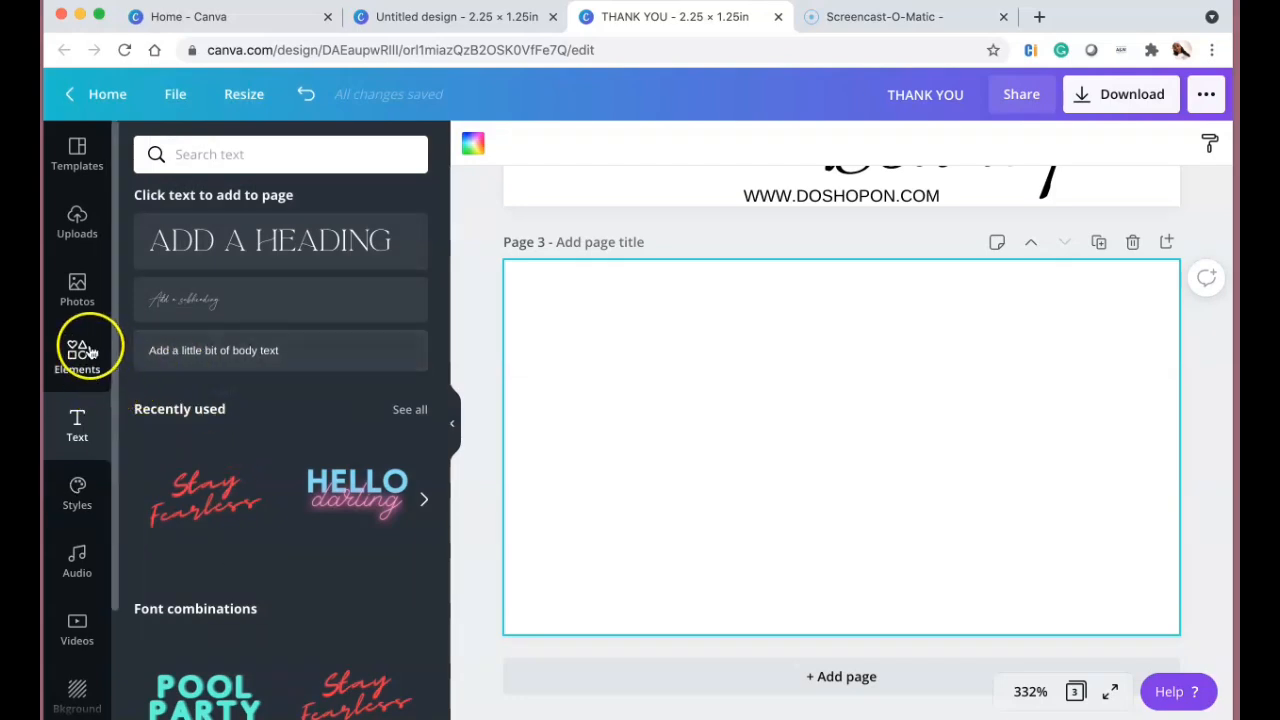
Add a body text reading "HANDMADE" to the blank third page.
left_click(266, 349)
triple_click(886, 462)
type("HANDMADE")
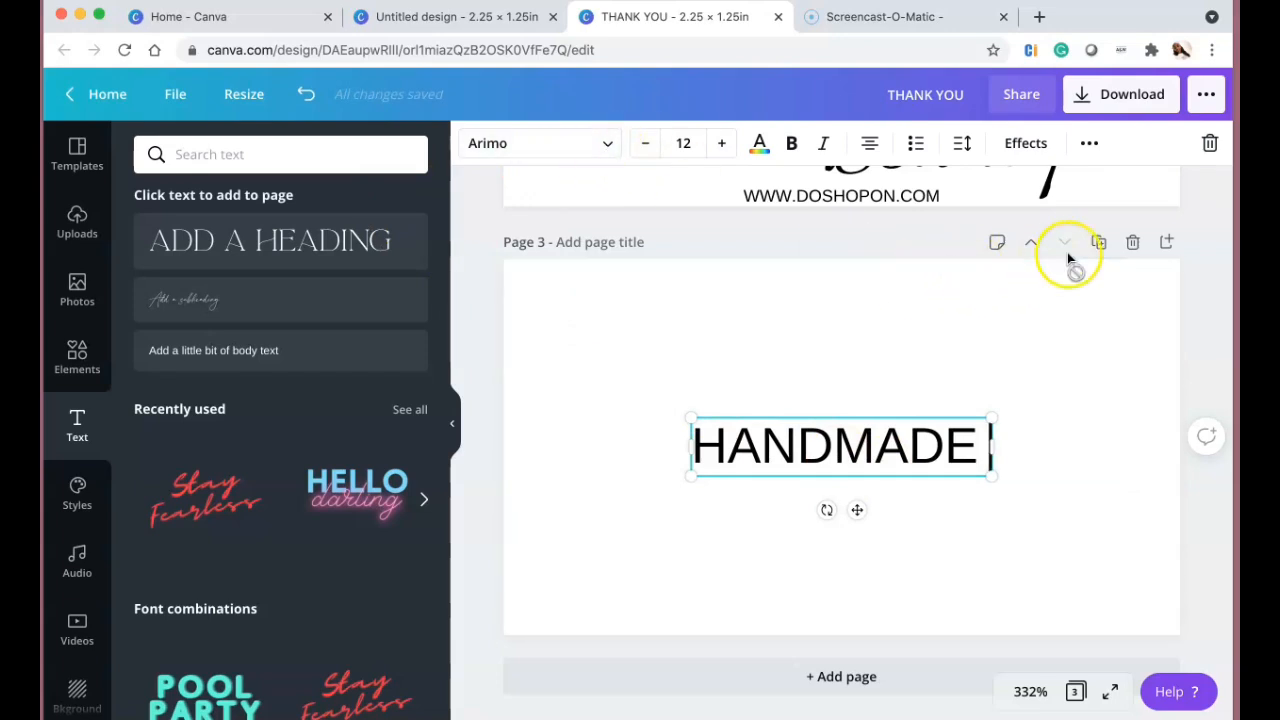
Duplicate the "HANDMADE" page and add the "Stay Fearless" font combination to the copy.
left_click(1102, 242)
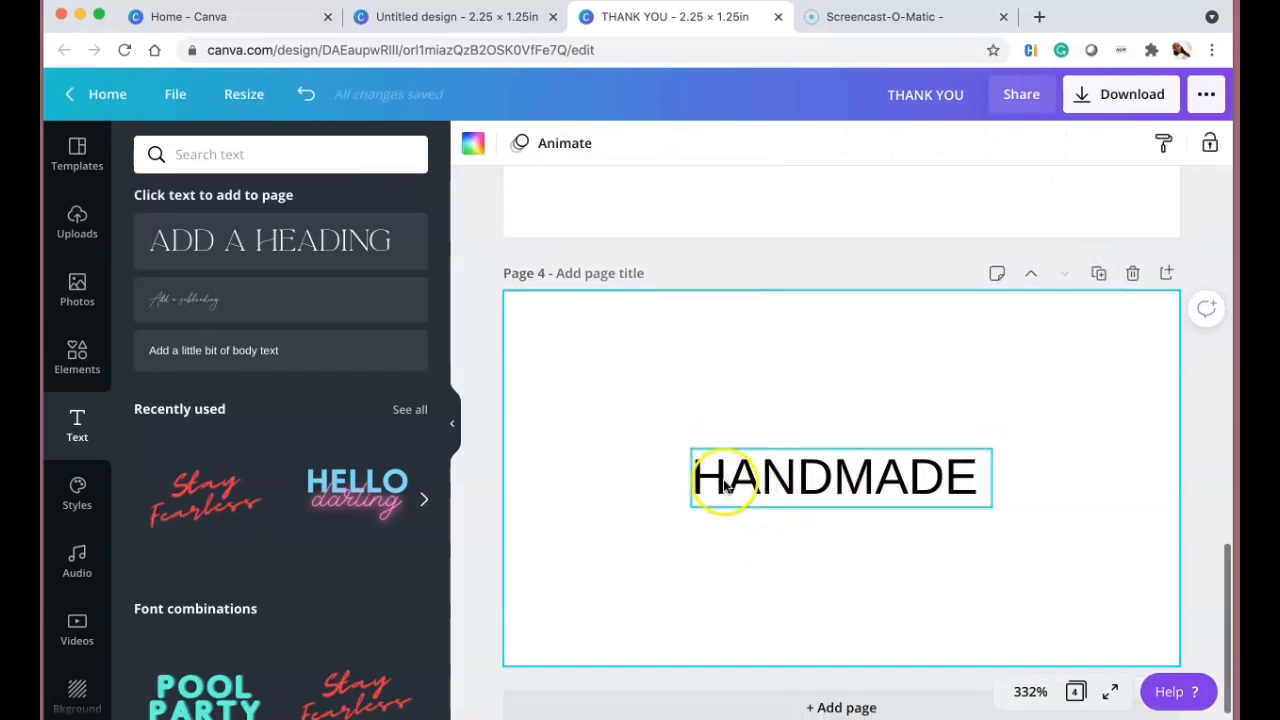
left_click(255, 515)
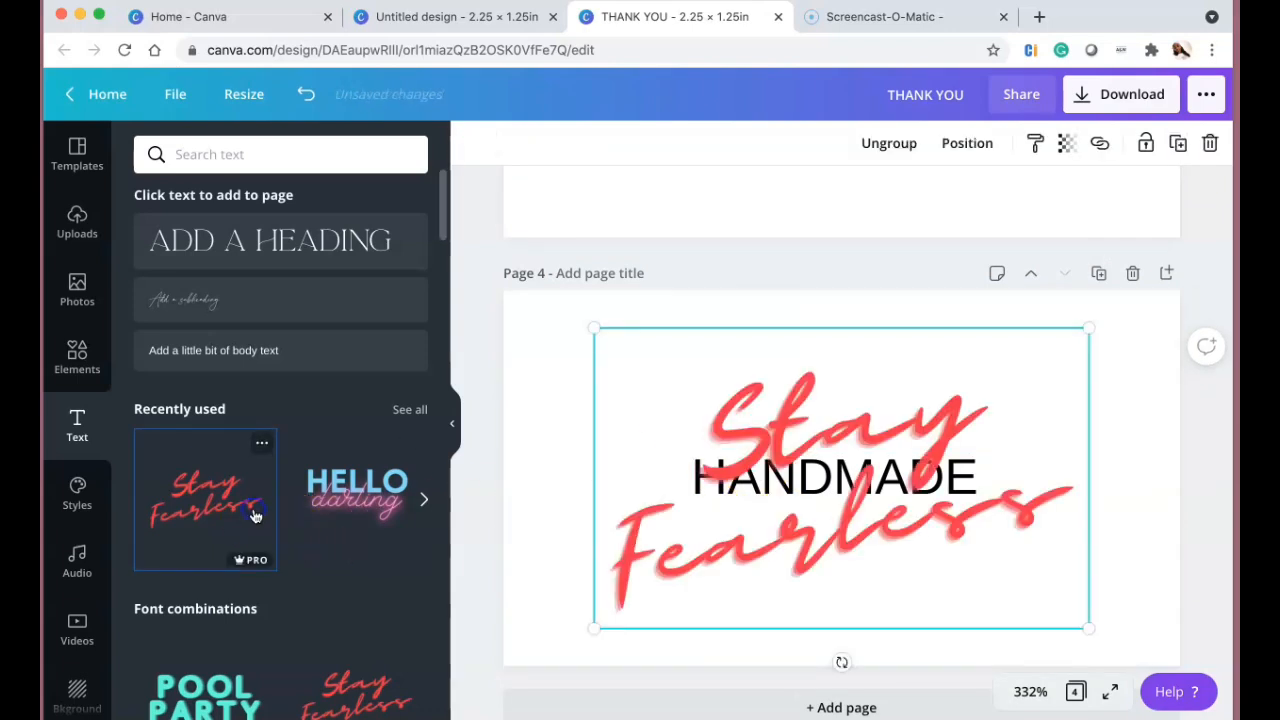
Try replacing "Fearless" in the page 4 font combination with "Handmade".
left_click(858, 520)
left_click(866, 488)
type("HANDMADE")
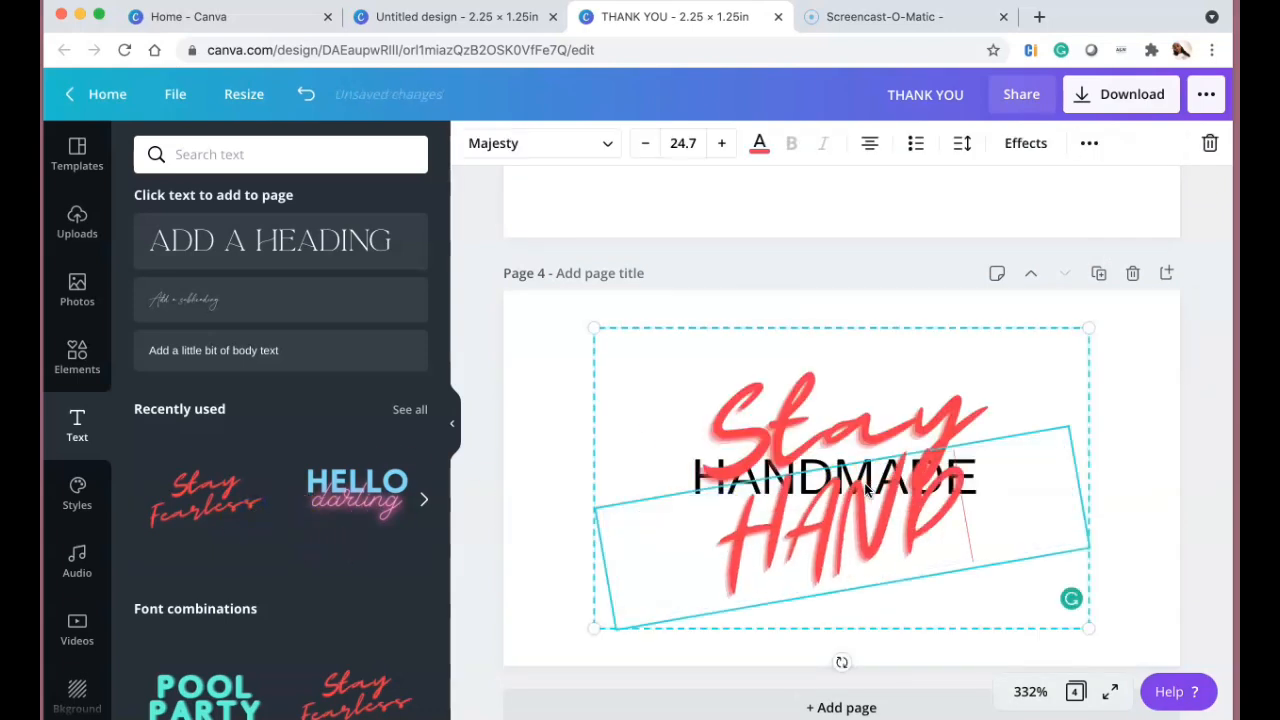
key("BackSpace")
key("BackSpace")
key("BackSpace")
key("BackSpace")
key("BackSpace")
key("BackSpace")
key("BackSpace")
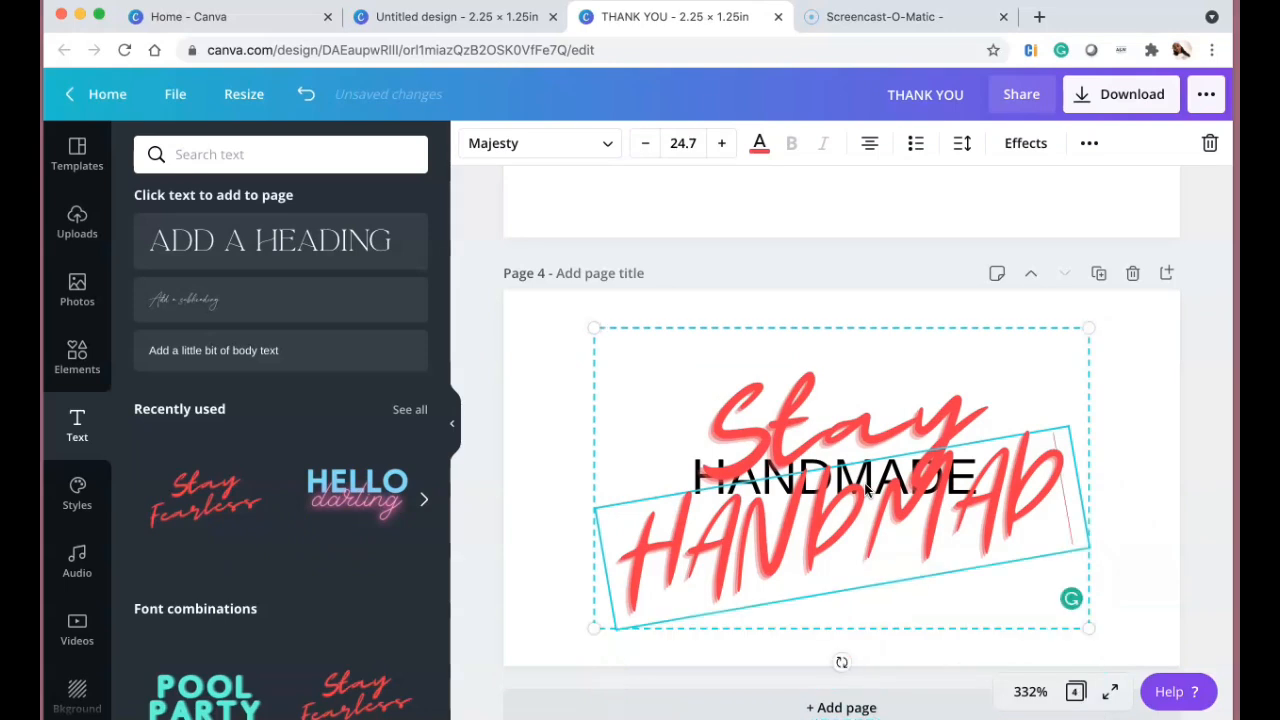
type("andmade")
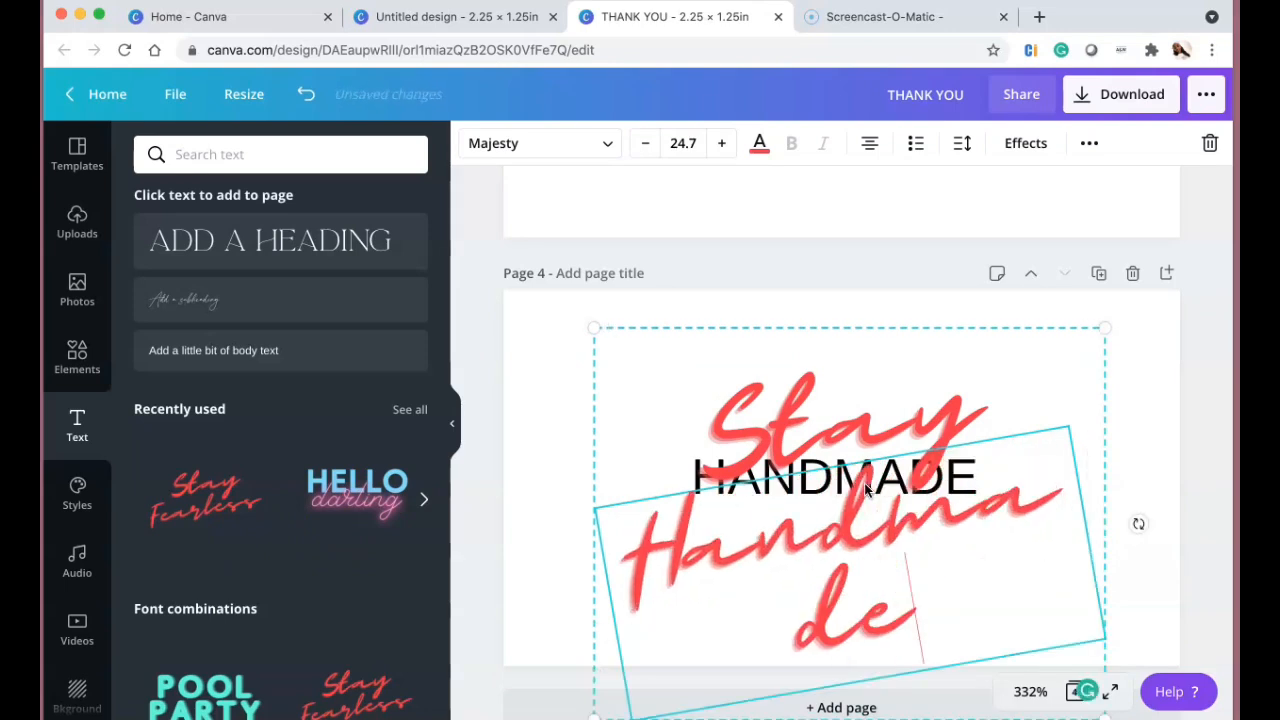
Delete page 4 and set the "HANDMADE" text on page 3 to the Allura font.
left_click(1132, 277)
left_click(910, 511)
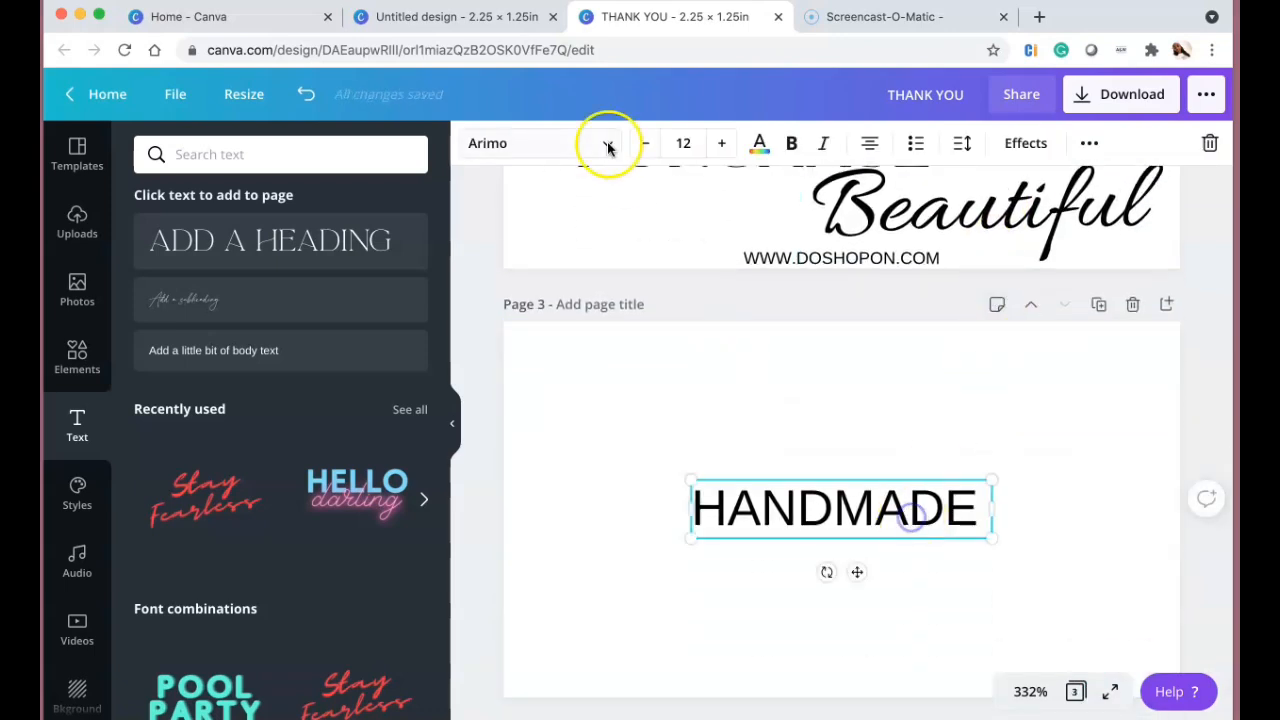
left_click(612, 143)
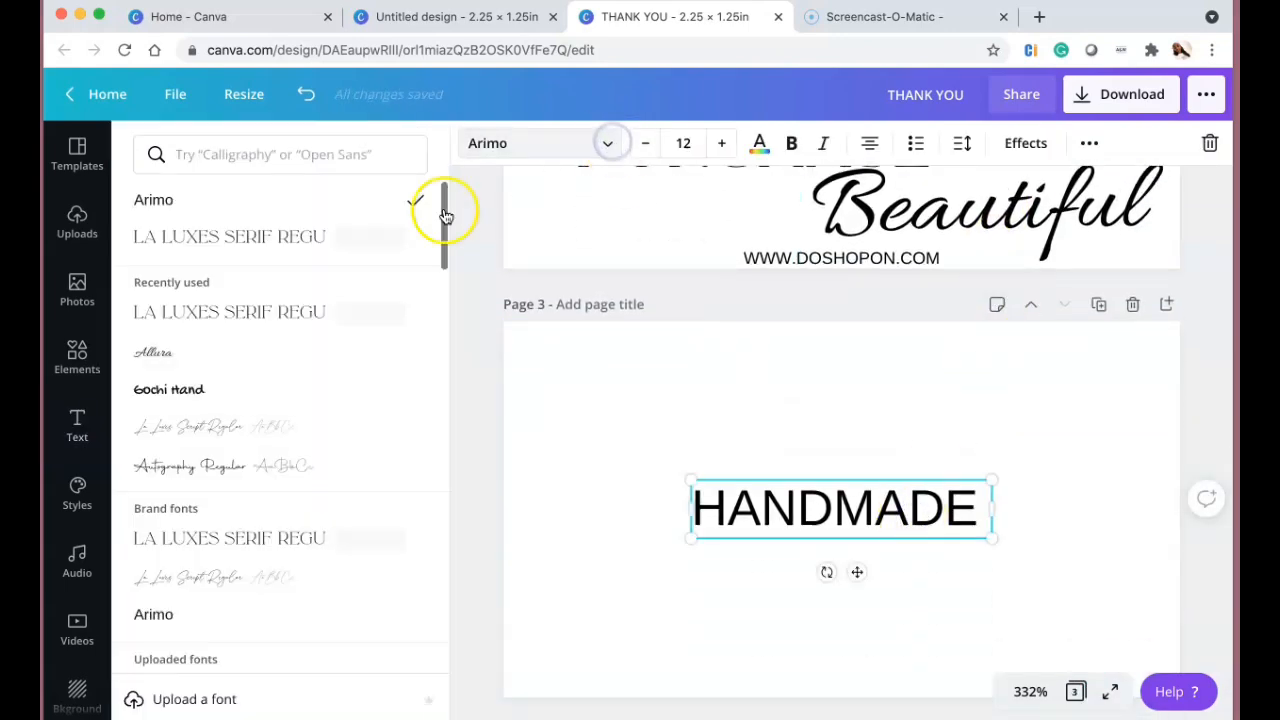
left_click(285, 443)
left_click(288, 358)
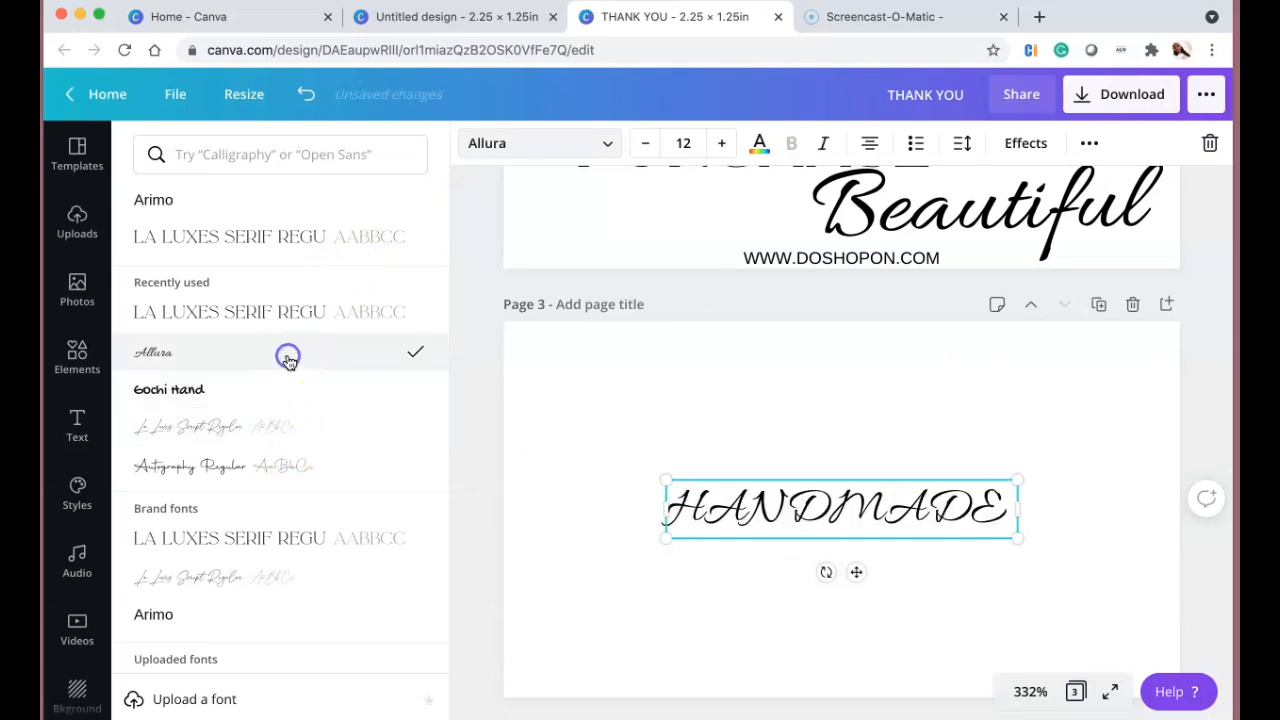
Rewrite the page 3 text as "Handmade" and enlarge it to about size 26.2.
double_click(905, 510)
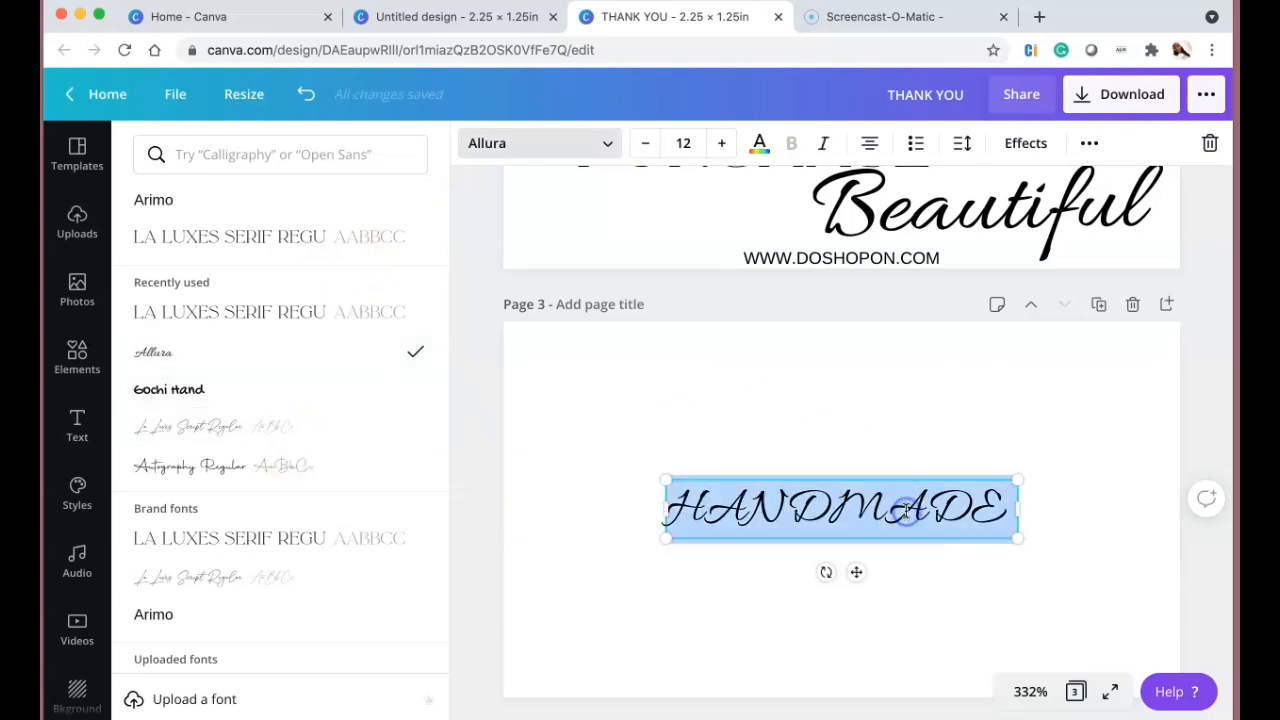
type("Handa")
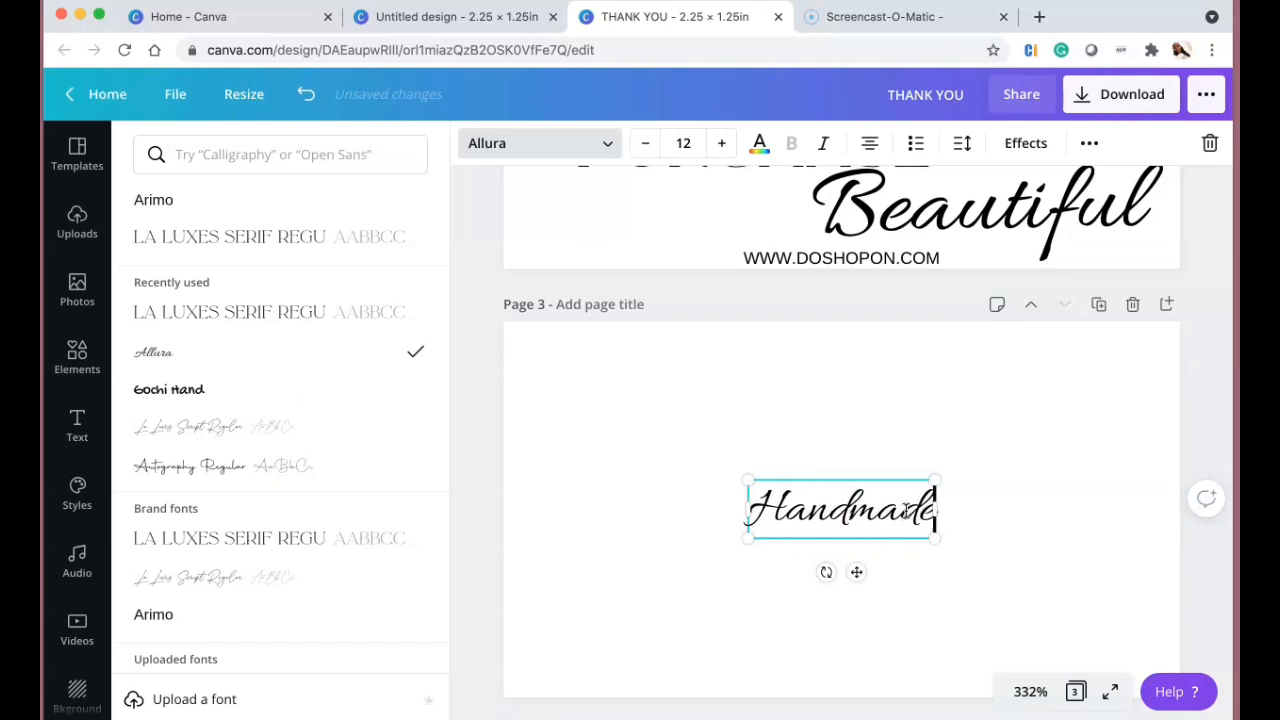
left_click_drag(932, 541, 1163, 583)
left_click_drag(1080, 545, 917, 470)
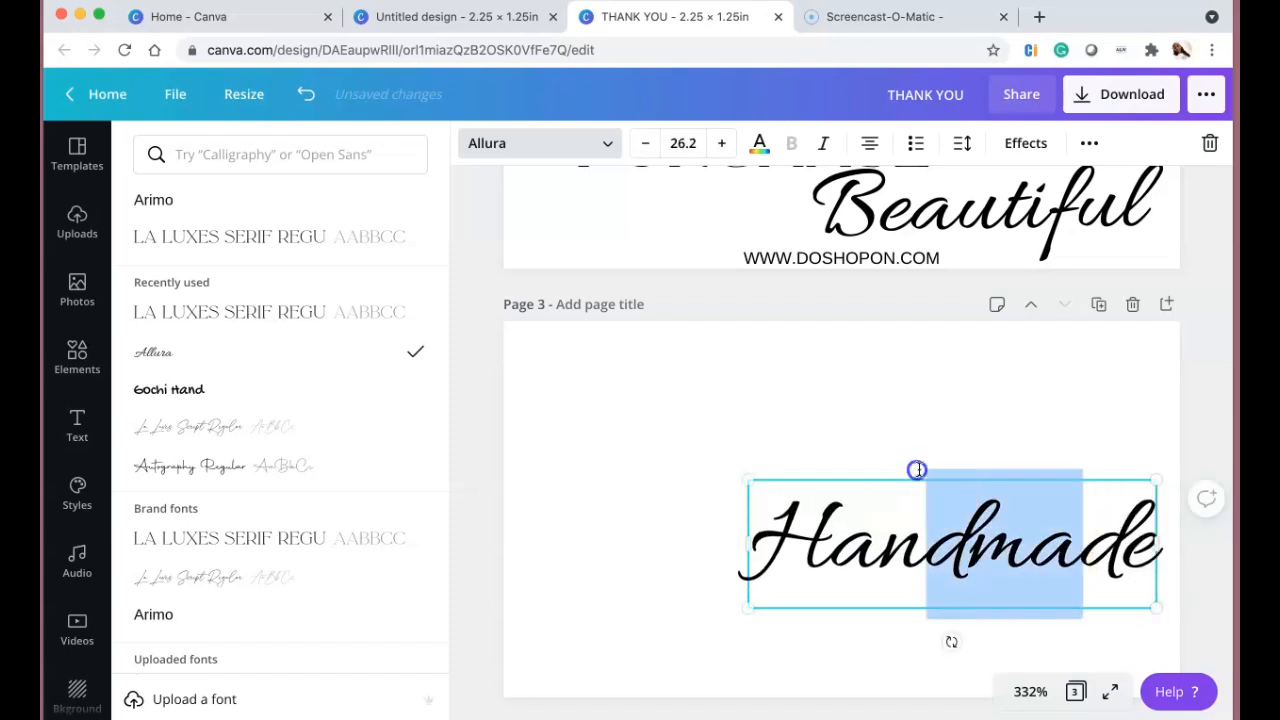
Change the capital H to lowercase "h" and place the word in the page's upper middle at about size 25.3.
left_click(824, 530)
key("BackSpace")
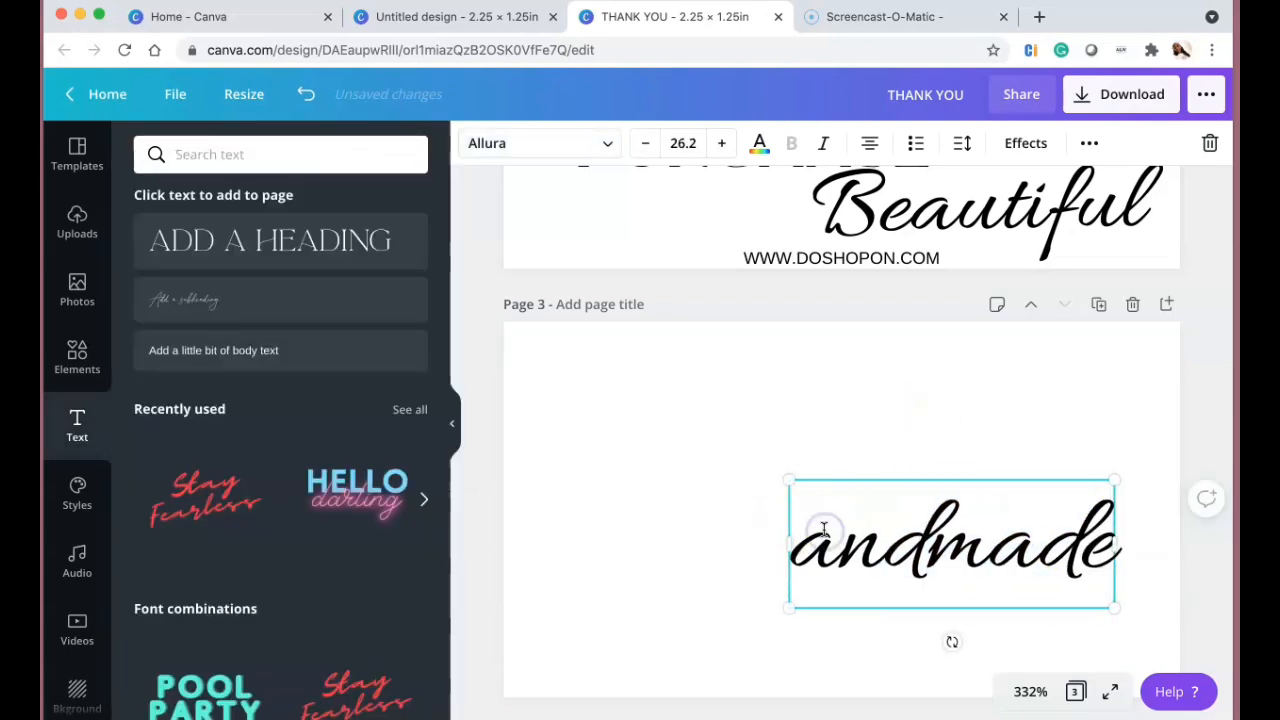
type("h")
left_click(978, 420)
left_click_drag(998, 517, 877, 417)
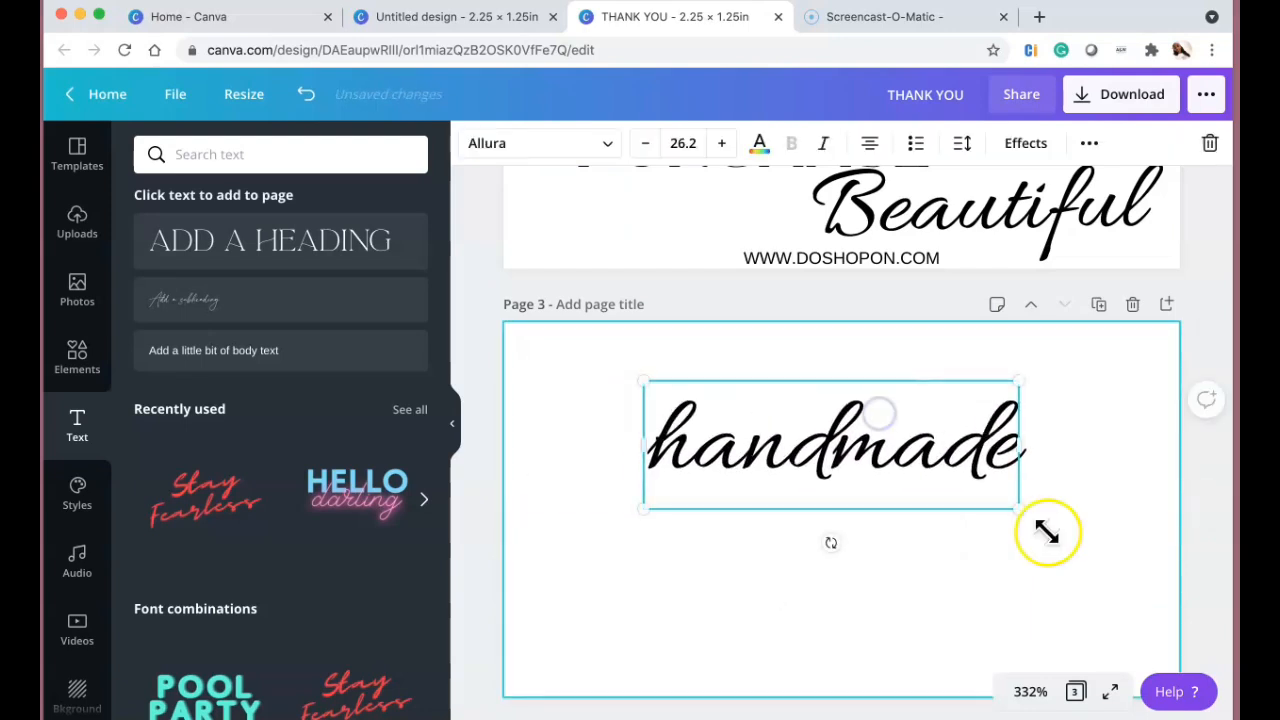
mouse_move(1016, 512)
left_mouse_down()
mouse_move(1150, 570)
mouse_move(1014, 480)
mouse_move(1006, 503)
left_mouse_up()
left_click(1066, 449)
mouse_move(925, 435)
left_mouse_down()
mouse_move(911, 437)
mouse_move(934, 446)
left_mouse_up()
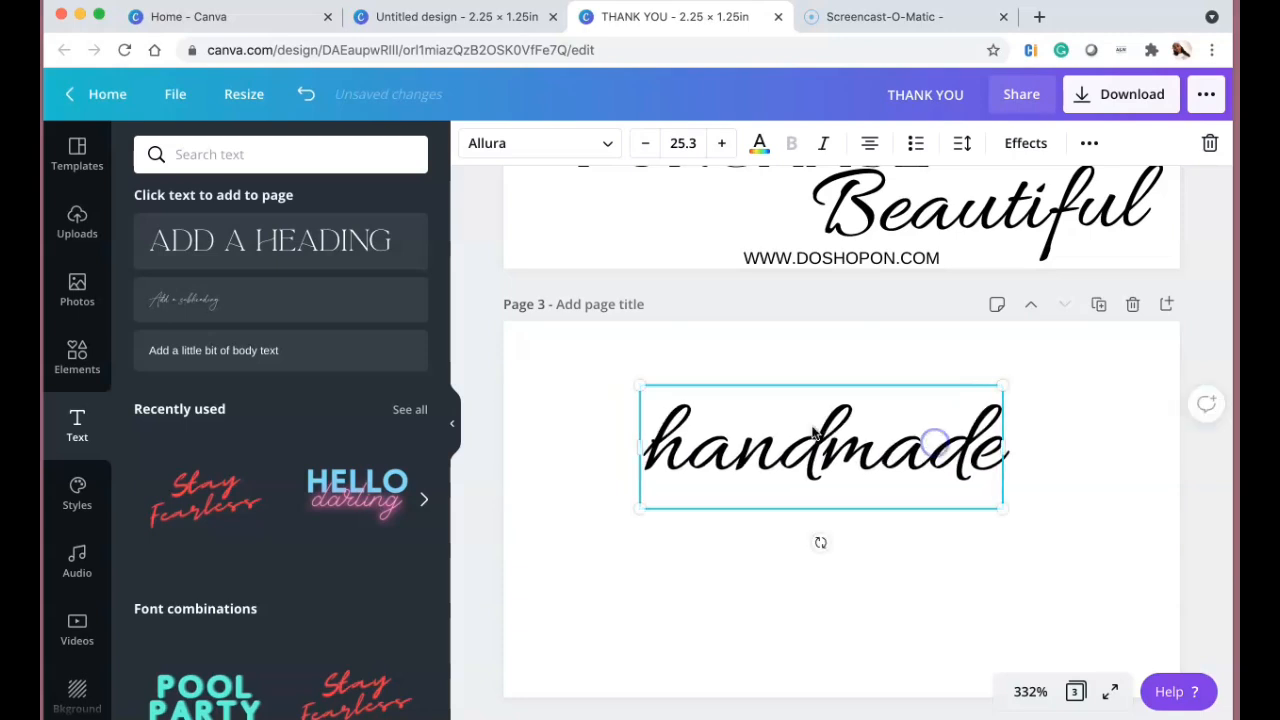
Add a heading reading "WITH LOVE" and try it at font size 10.
left_click(349, 258)
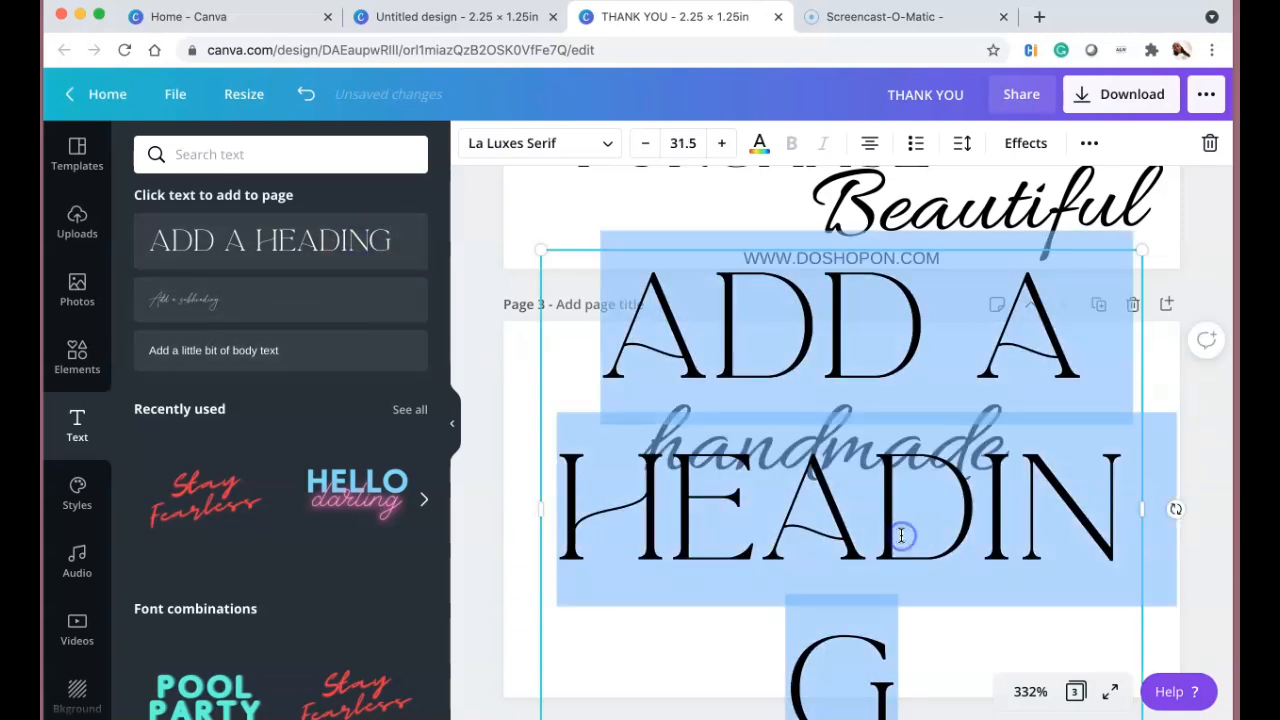
type("WITH LOVE")
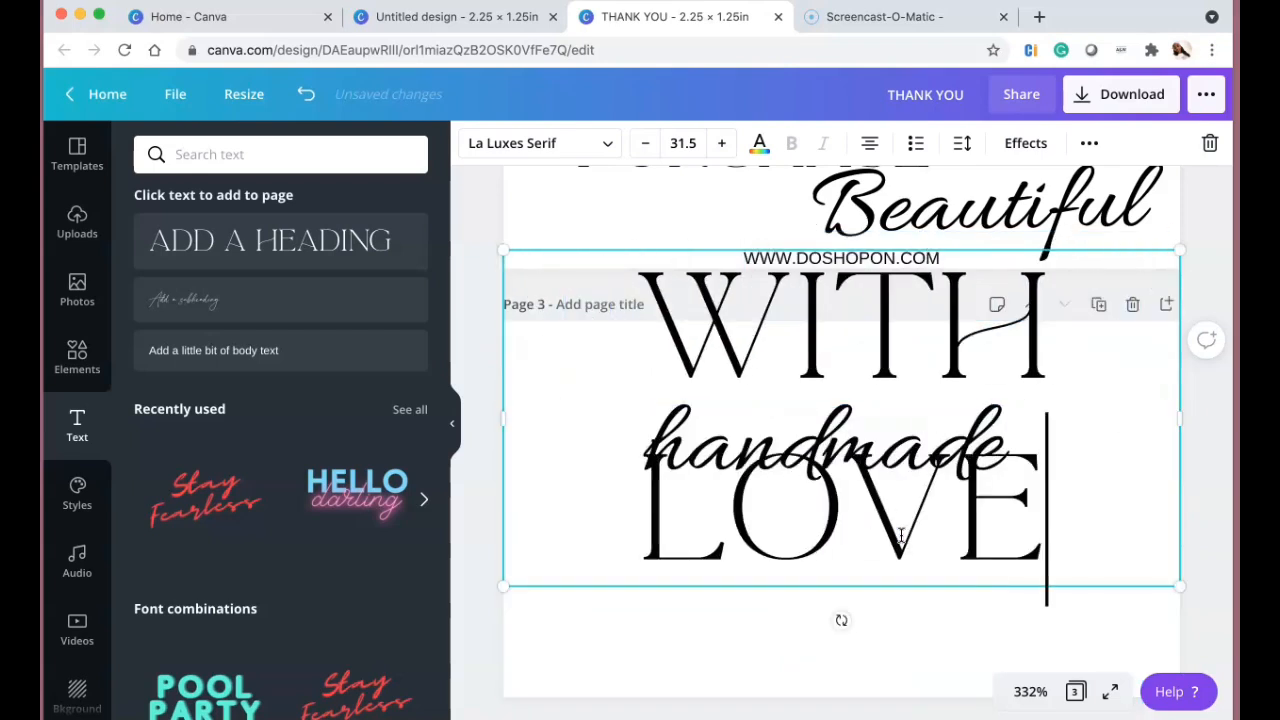
left_click(683, 147)
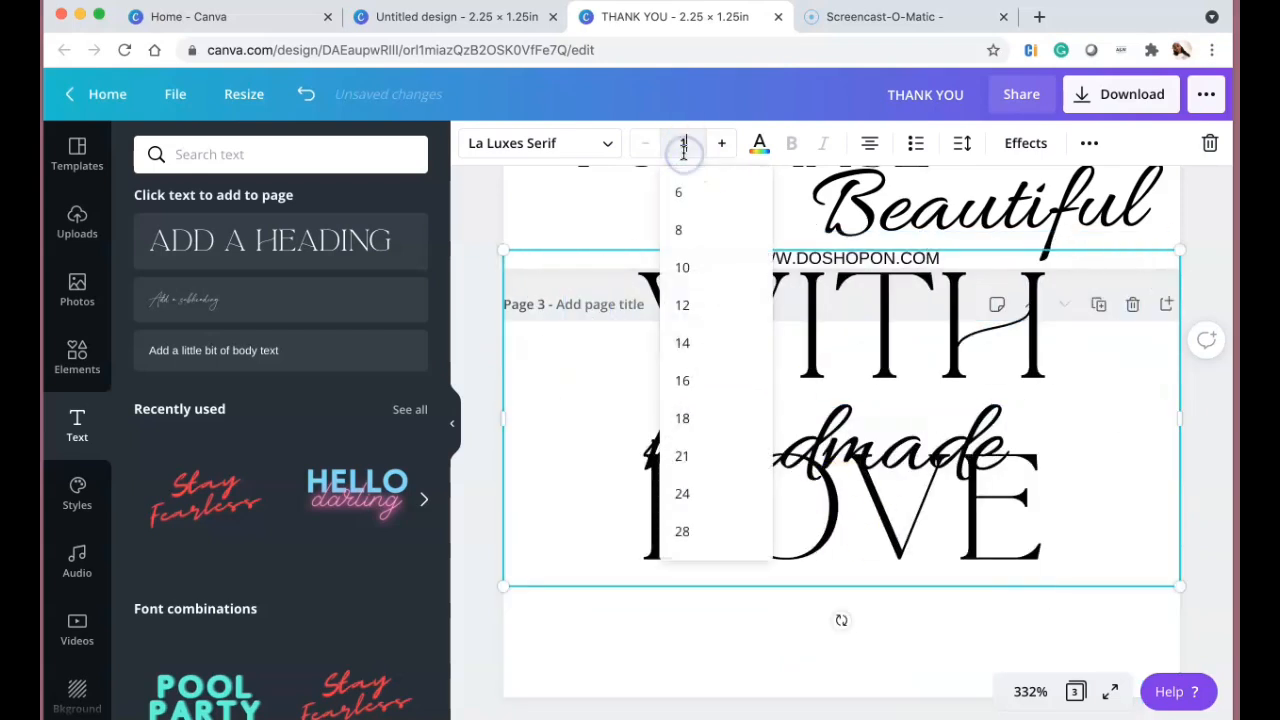
key("Return")
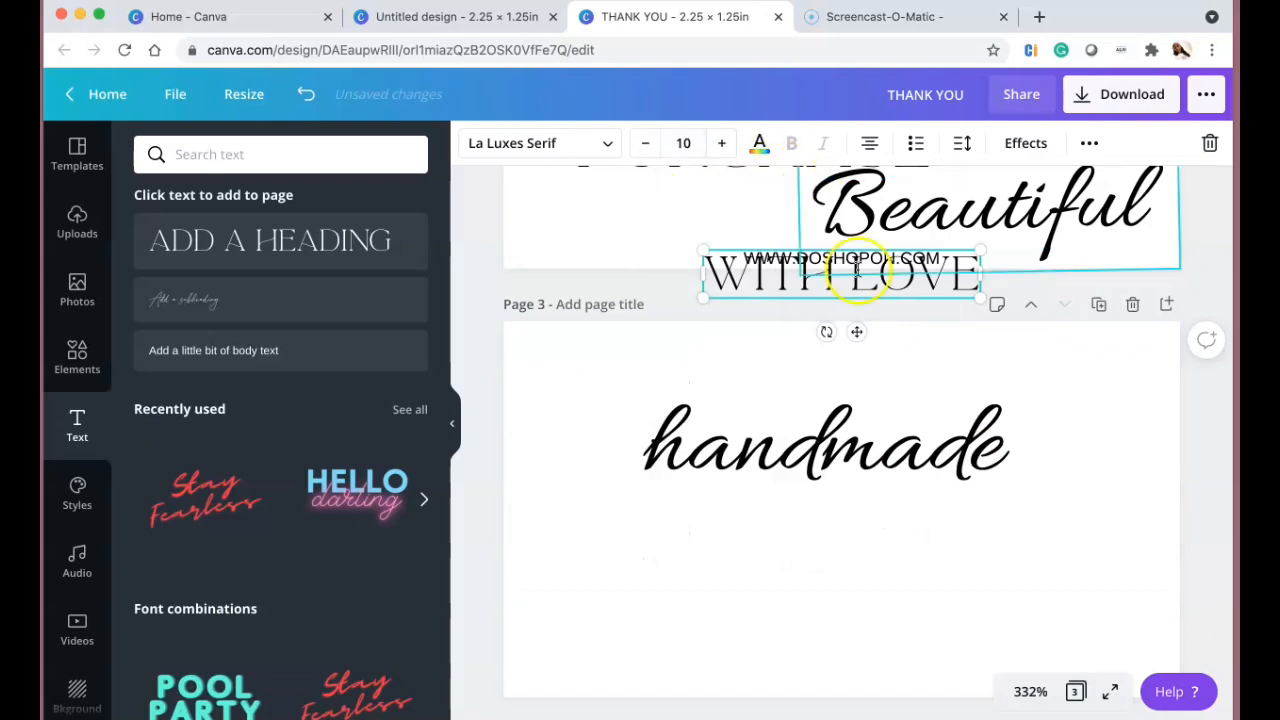
left_click(1105, 403)
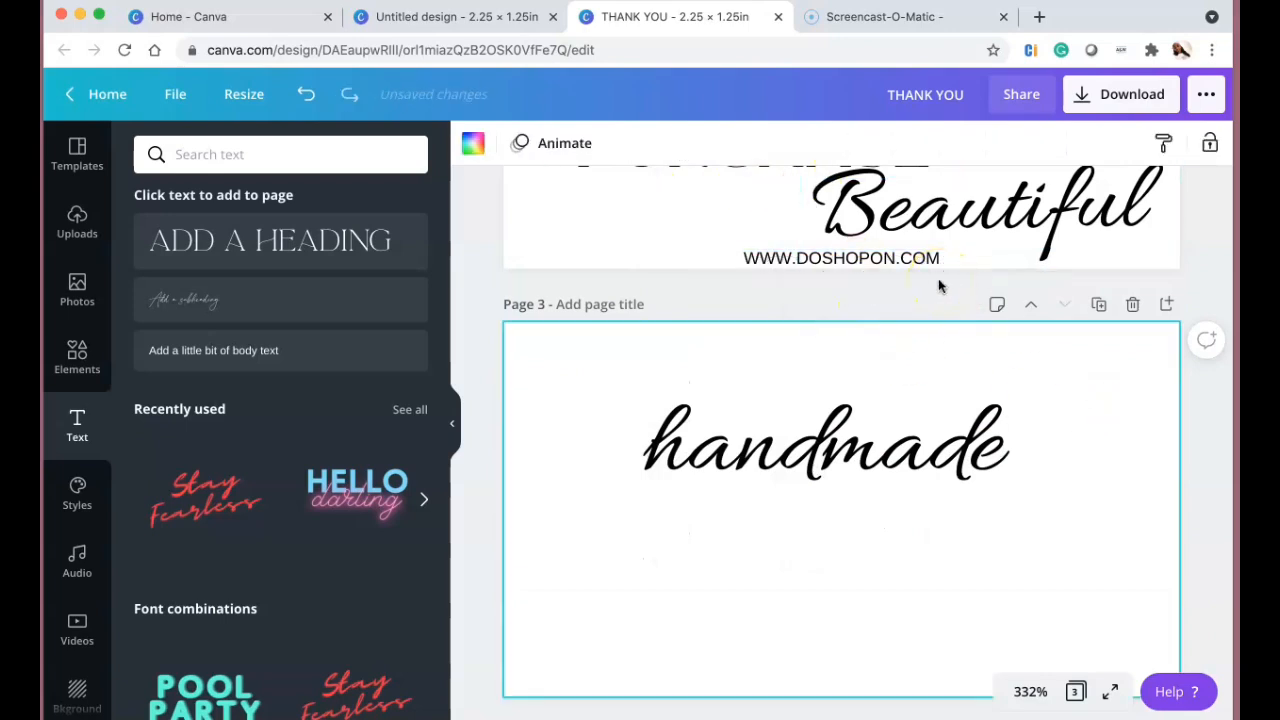
Set the "WITH LOVE" heading to size 10 on page 3 and place it directly below "handmade".
left_click_drag(900, 391, 901, 513)
left_click(684, 142)
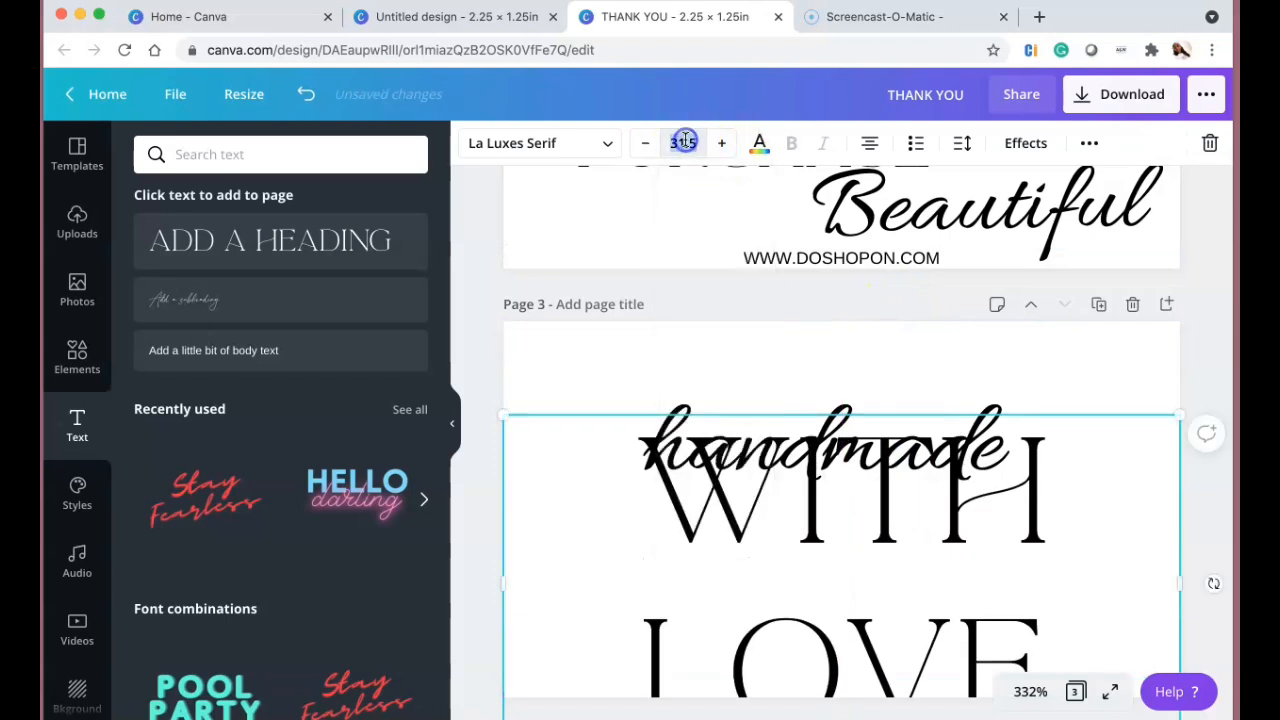
type("10")
key("Return")
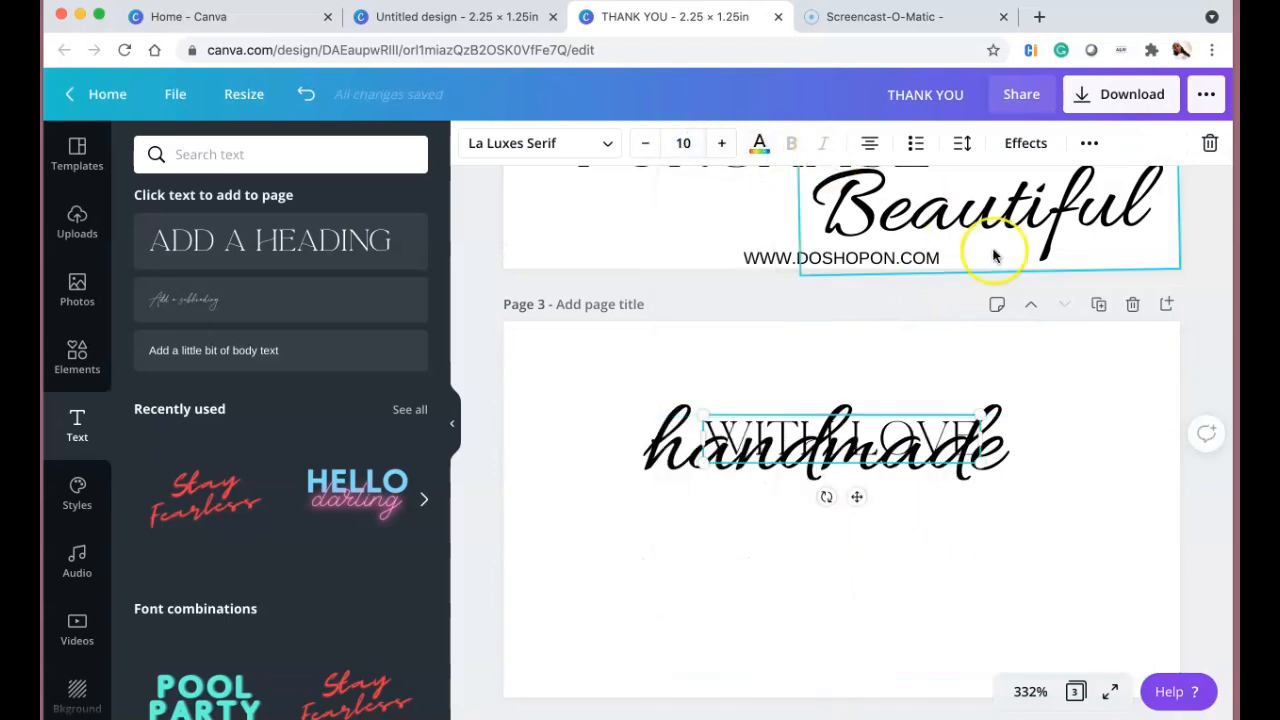
left_click(1051, 486)
left_click_drag(920, 438, 901, 507)
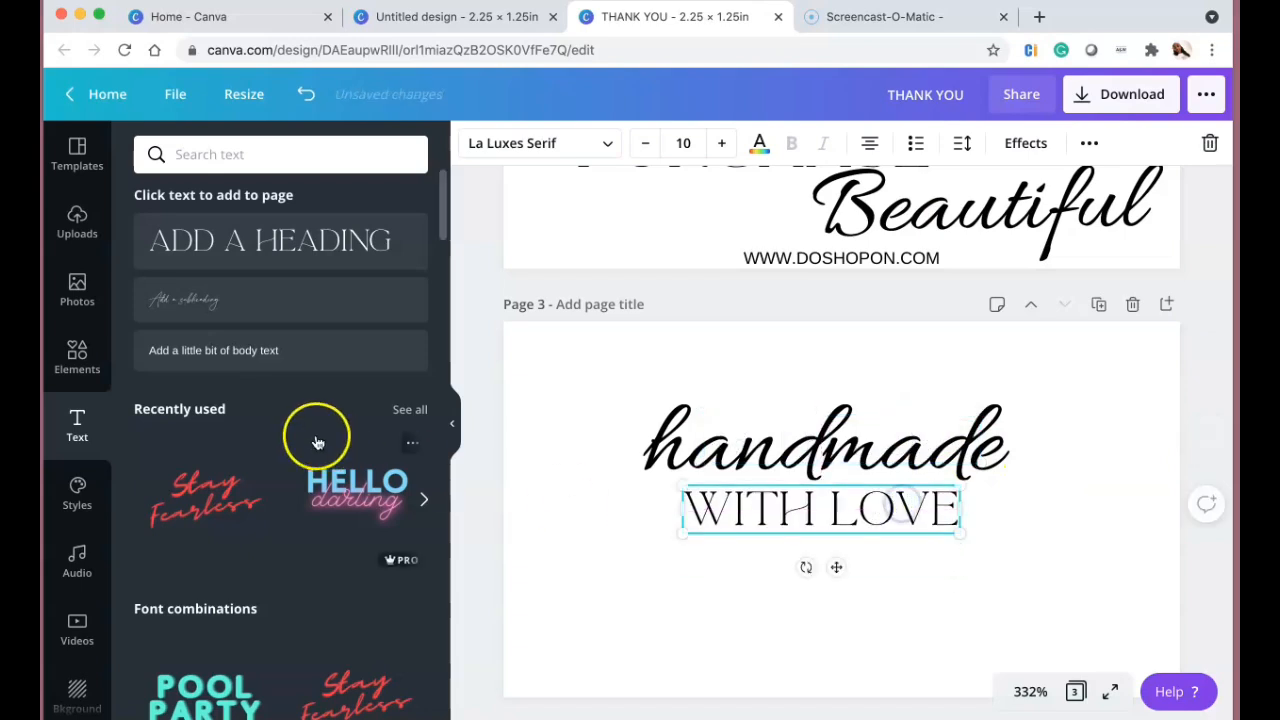
Search the elements for "heart" and add a solid red heart to page 3.
left_click(80, 355)
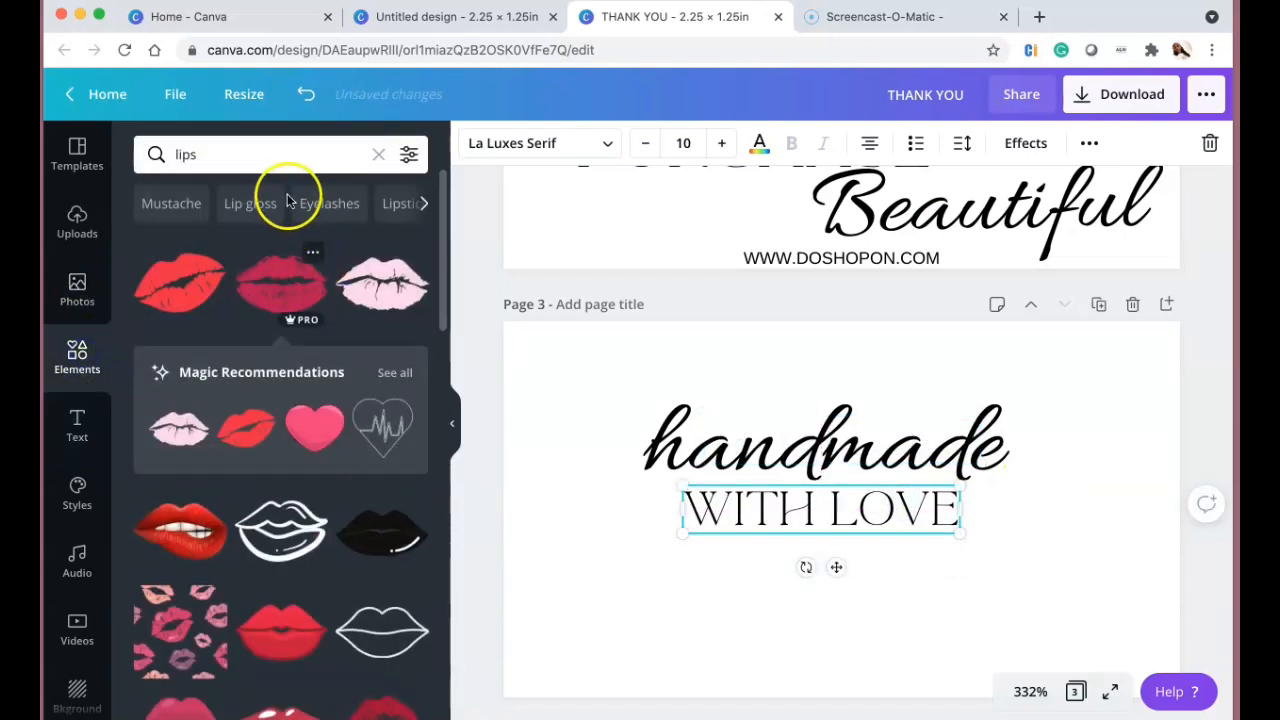
left_click(300, 159)
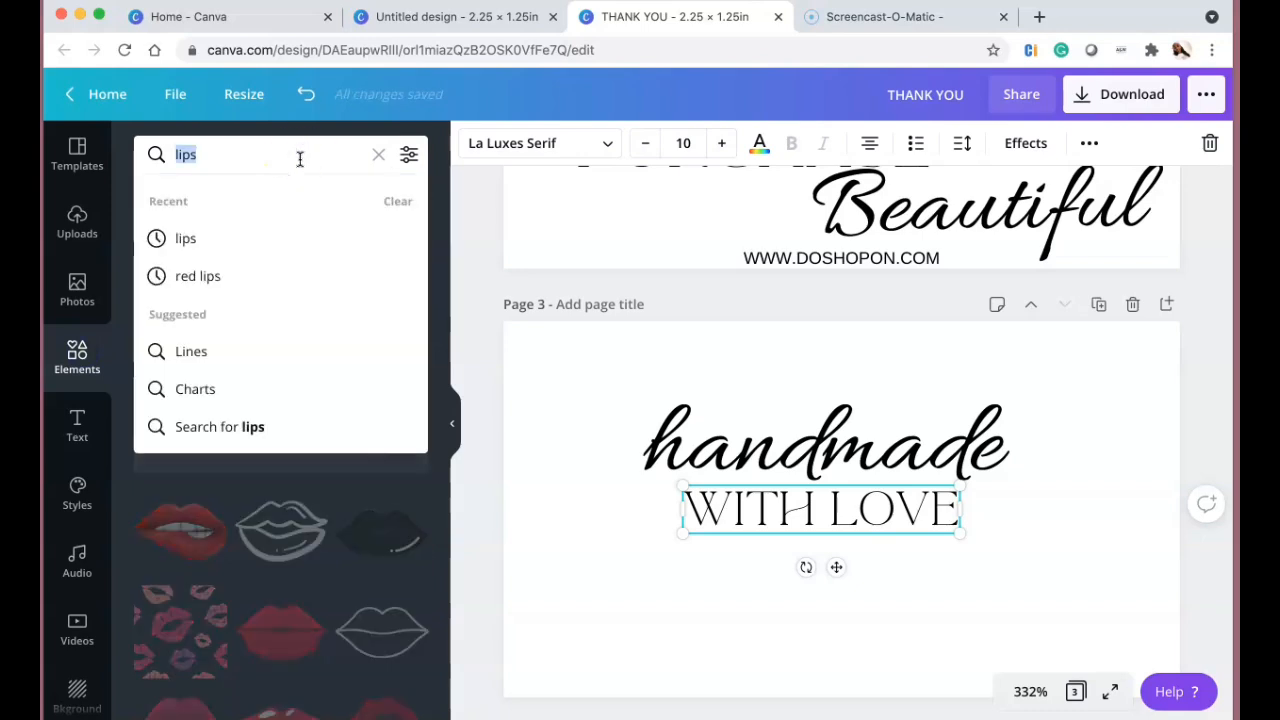
type("heart")
key("Return")
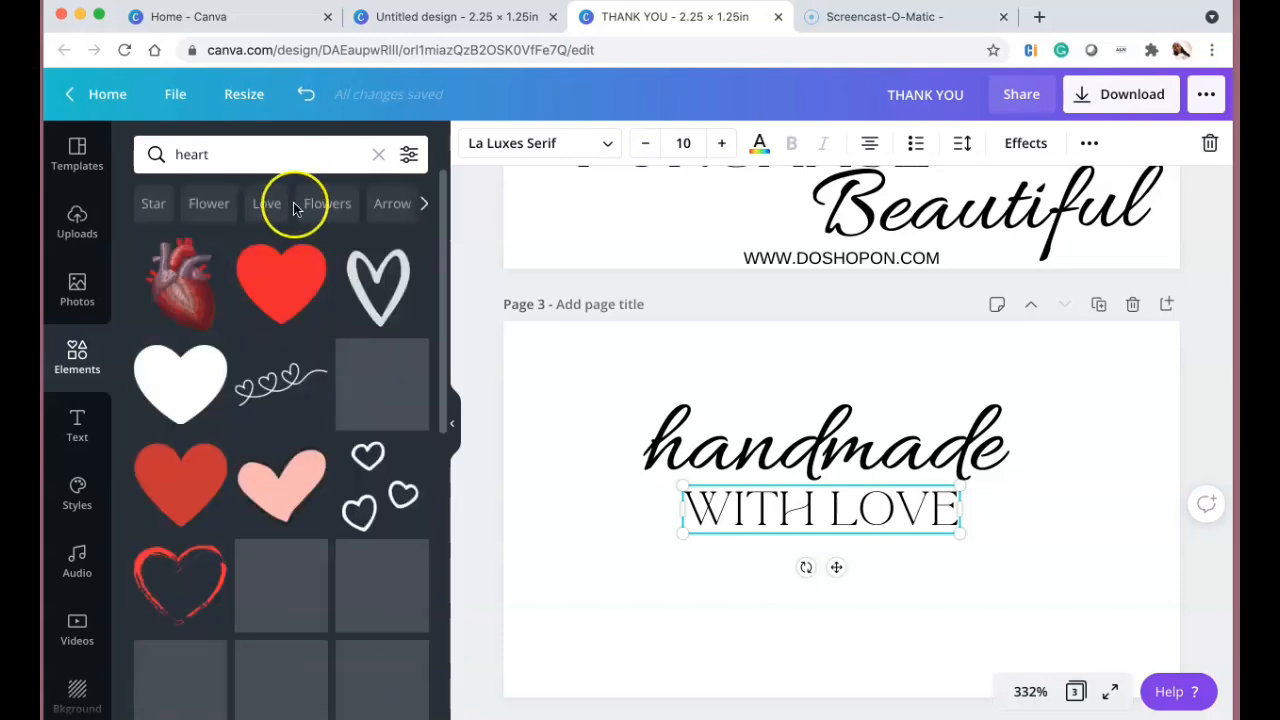
left_click(196, 509)
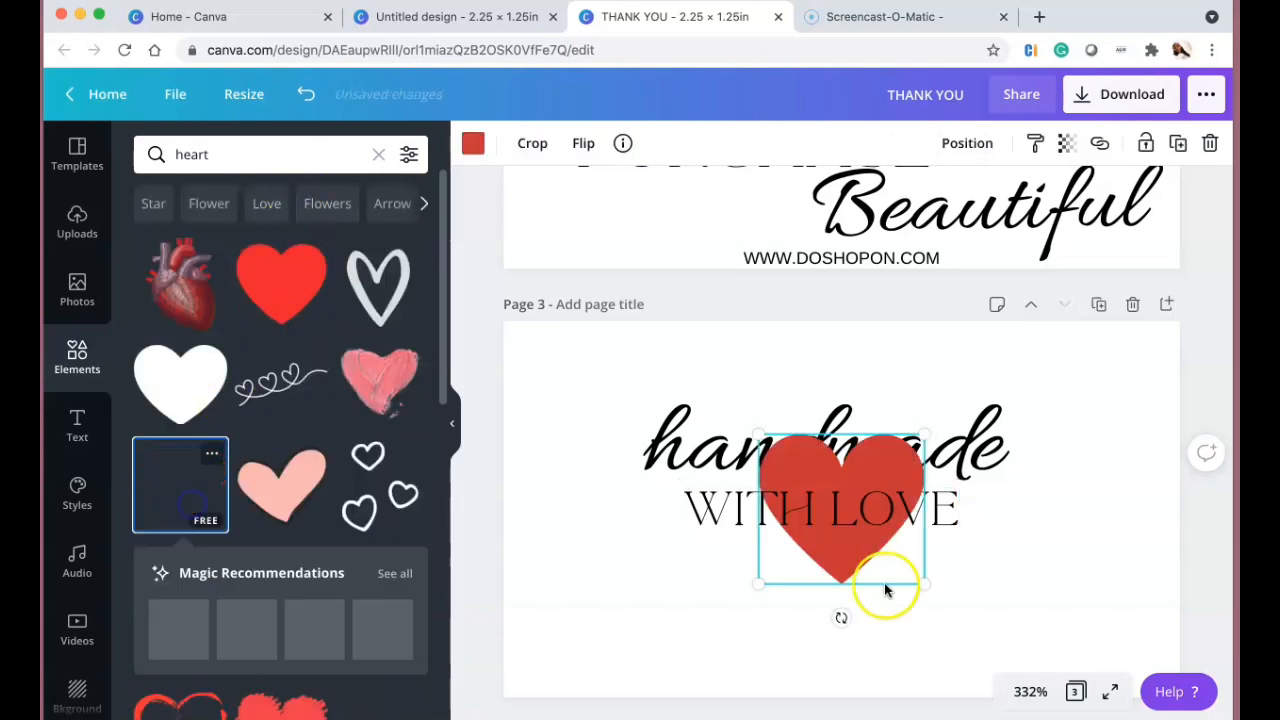
Shrink the red heart and centre it below "WITH LOVE".
left_click_drag(842, 620, 845, 652)
left_click_drag(925, 675, 845, 606)
left_click(948, 568)
Enlarge the "handmade" text on page 3 and centre it above "WITH LOVE".
scroll(1045, 520, "down", 1)
left_click(995, 388)
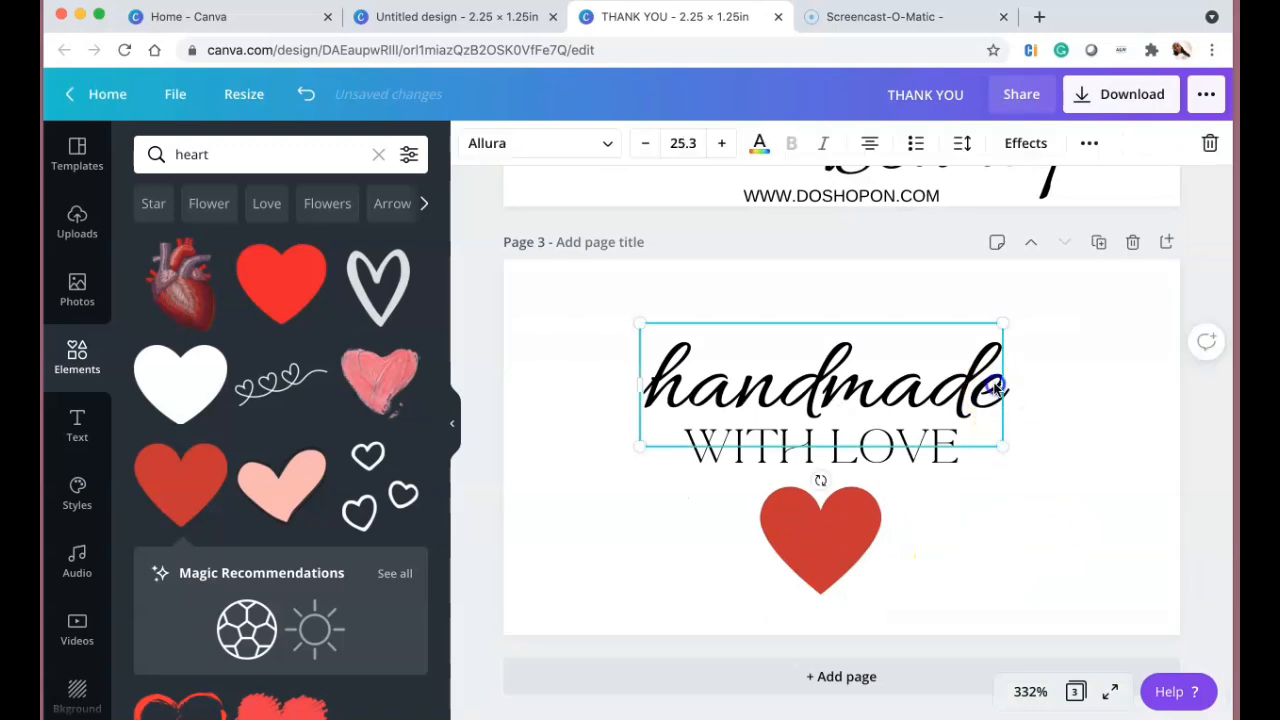
left_click_drag(1030, 308, 1115, 322)
left_click(1066, 491)
left_click_drag(1080, 372, 1027, 389)
Fine-tune the positions of "WITH LOVE" and the heart, moving the heart slightly closer to the text.
left_click(957, 504)
mouse_move(943, 446)
left_mouse_down()
mouse_move(930, 447)
mouse_move(943, 444)
left_mouse_up()
mouse_move(837, 543)
left_mouse_down()
mouse_move(820, 541)
mouse_move(838, 540)
left_mouse_up()
left_click(1052, 601)
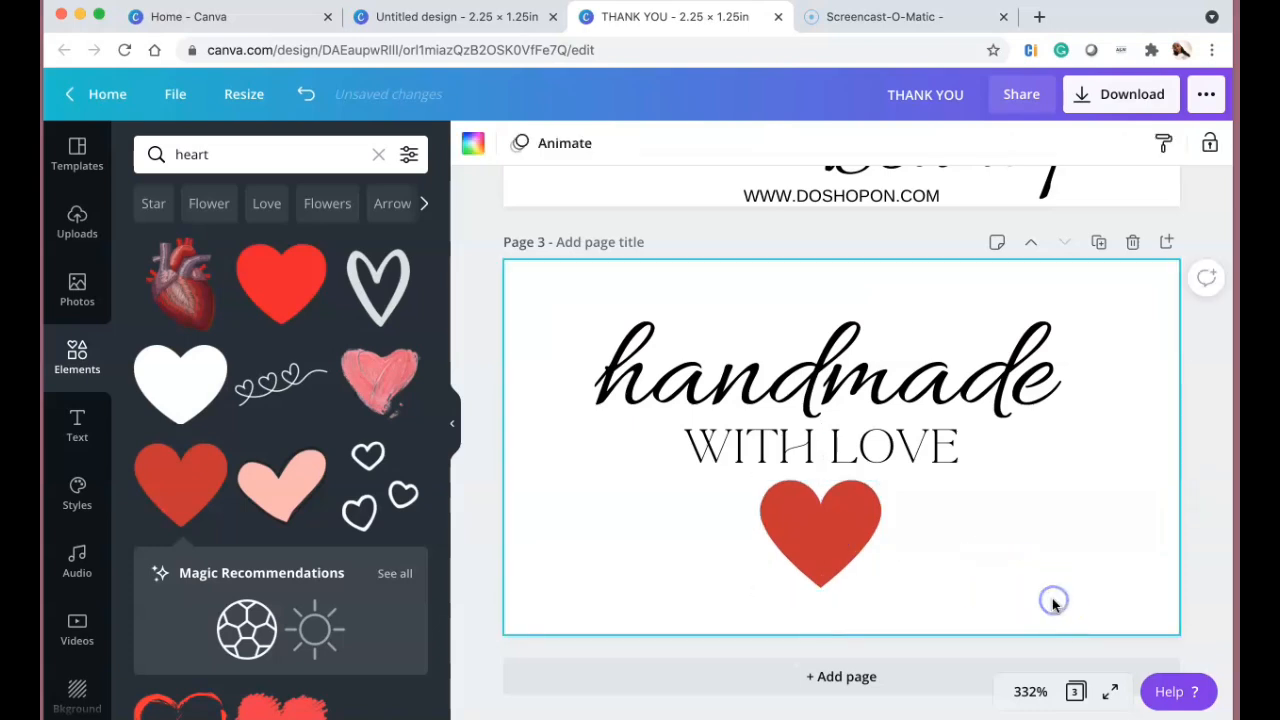
Duplicate page 3 and delete the red heart from the copy.
left_click(1097, 245)
left_click(846, 571)
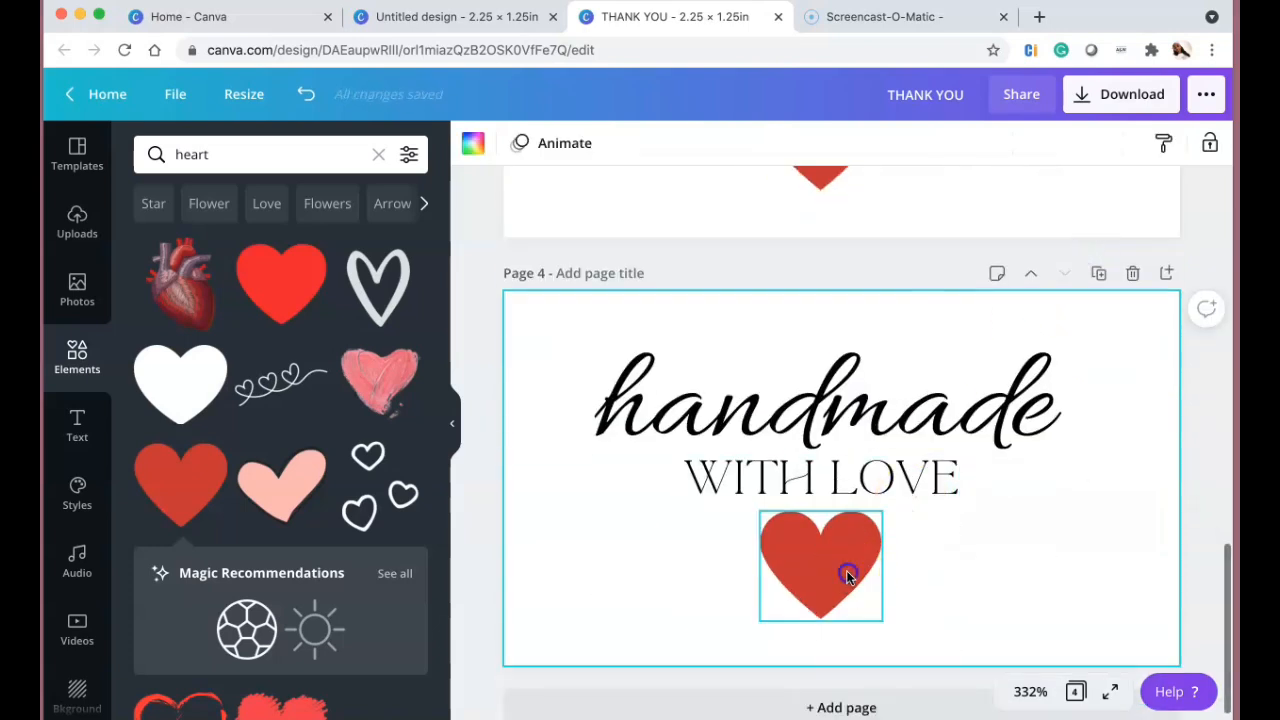
key("Delete")
Copy the lips artwork from page 2 and paste it onto page 4.
scroll(848, 585, "up", 1)
scroll(847, 585, "up", 10)
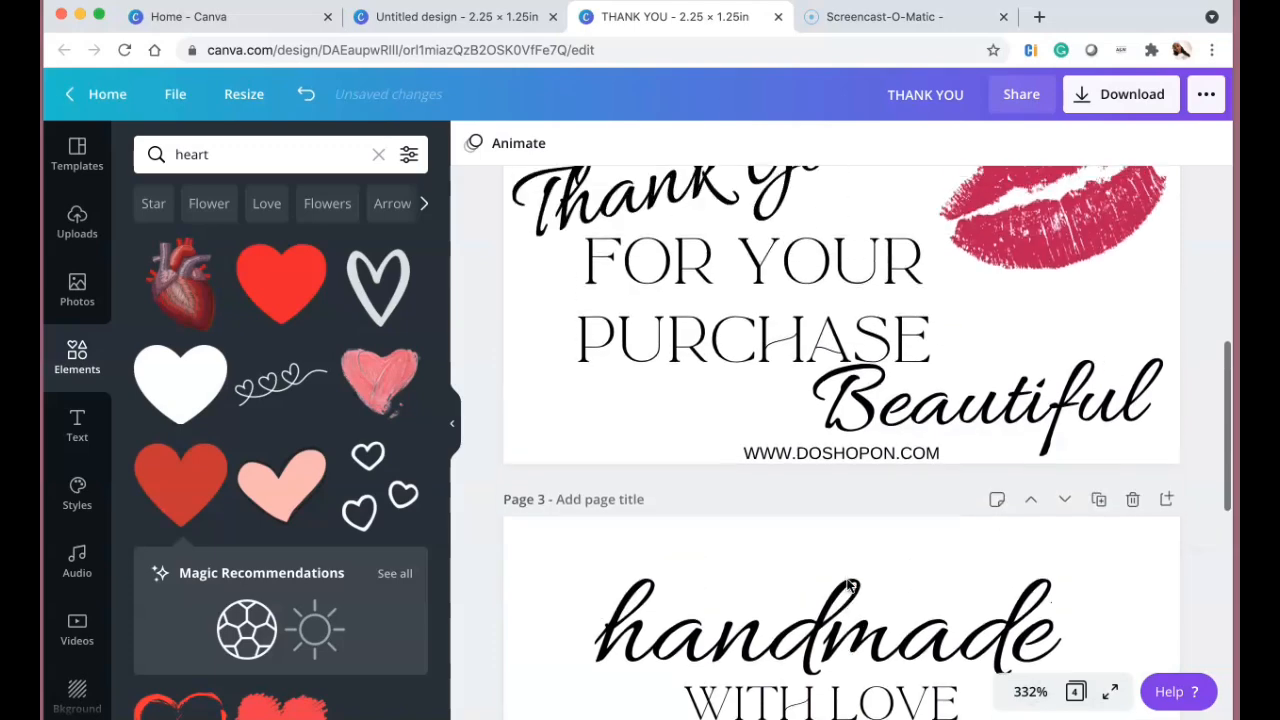
left_click(1047, 265)
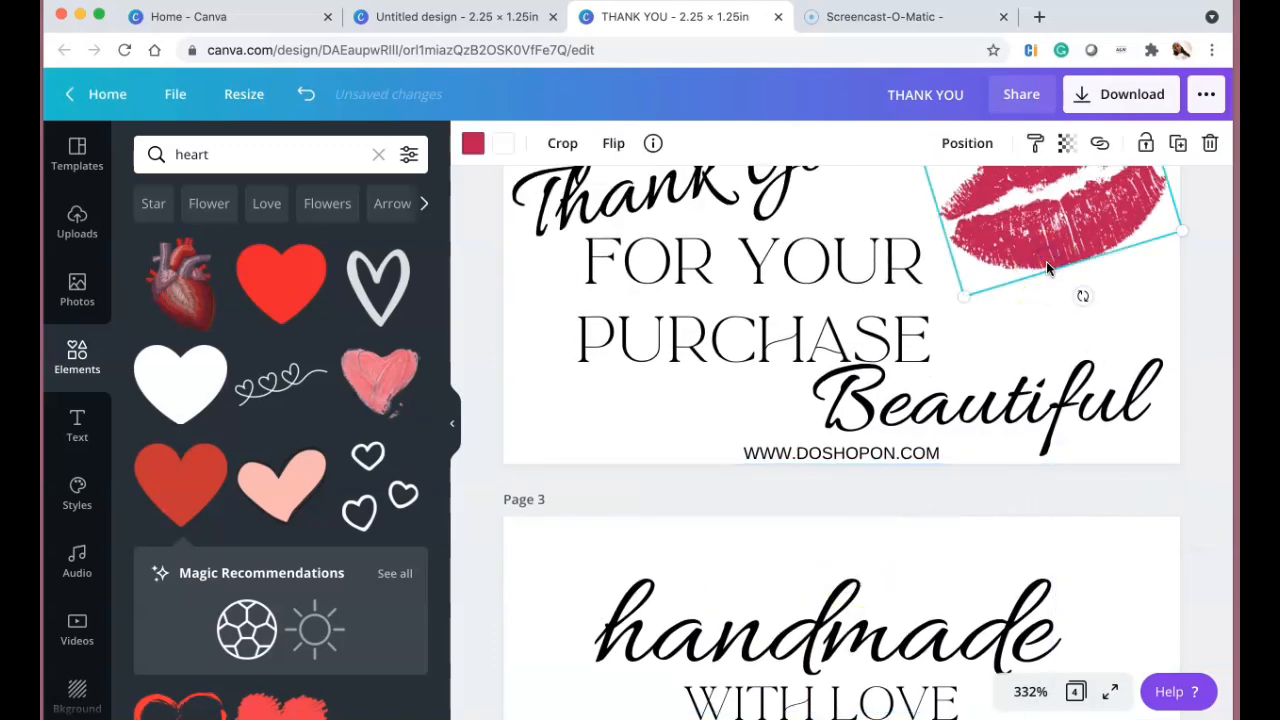
scroll(1046, 263, "down", 10)
left_click(860, 555)
key("ctrl+v")
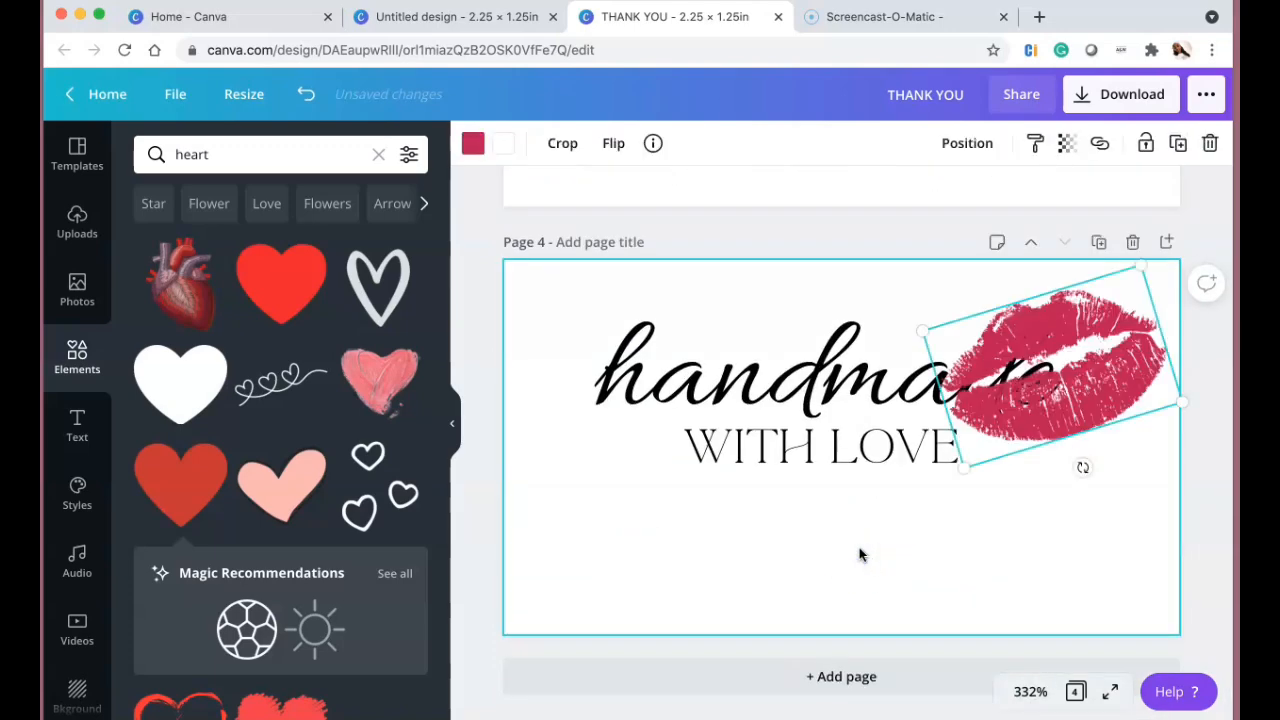
Move the lips below "WITH LOVE" on page 4 and scale them to about 0.7 × 0.4 in.
left_click_drag(1121, 365, 893, 541)
left_click_drag(913, 448, 914, 464)
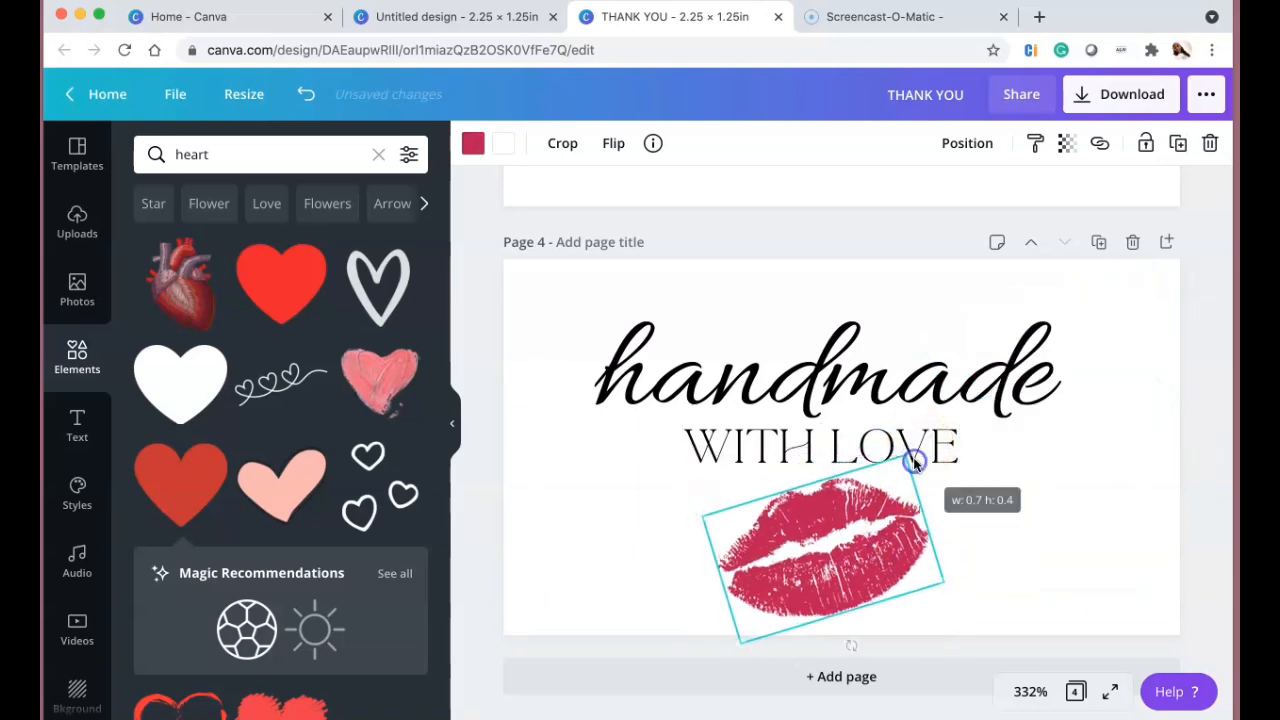
left_click(1048, 546)
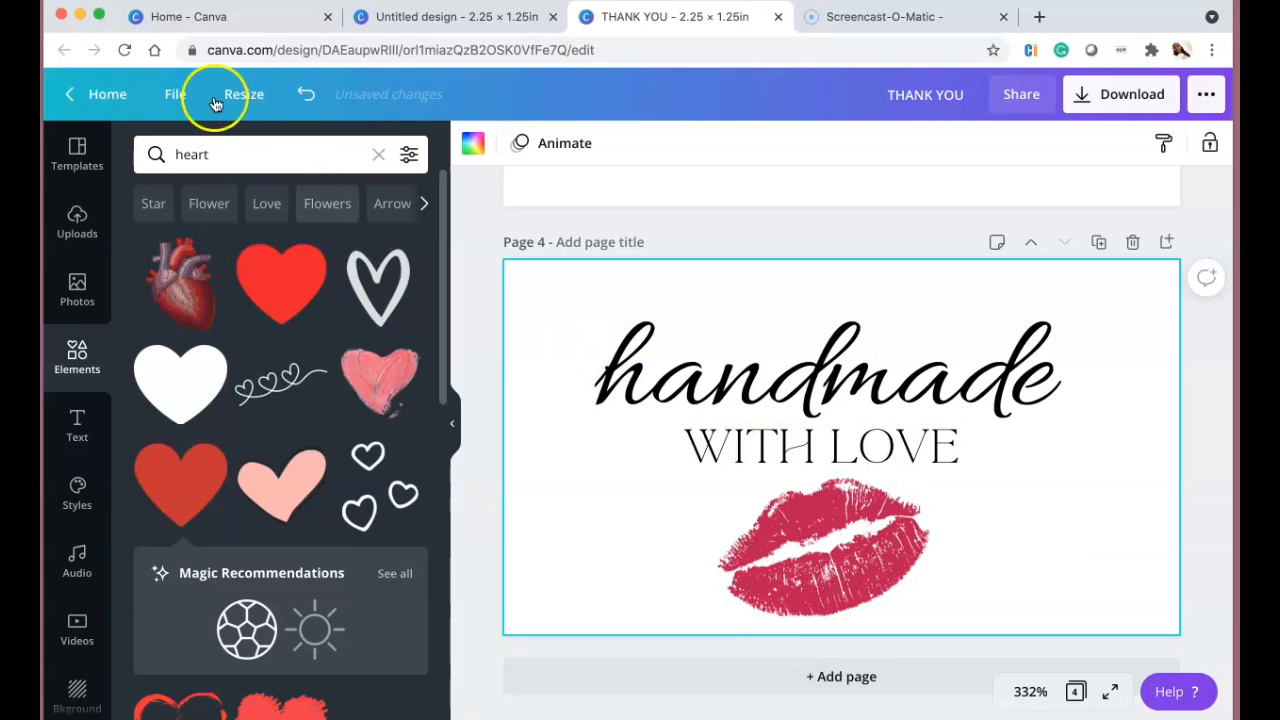
Enlarge "handmade" on page 4 to about size 37 and centre it above "WITH LOVE".
left_click(910, 445)
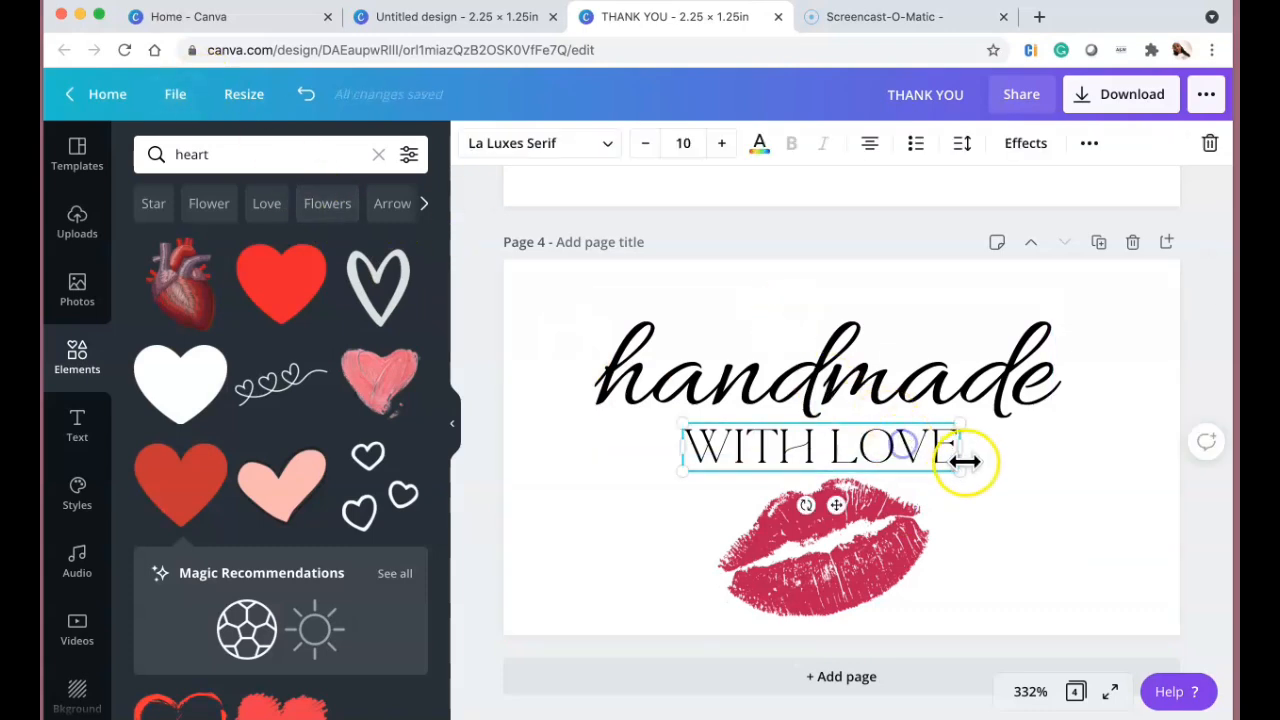
left_click(1042, 542)
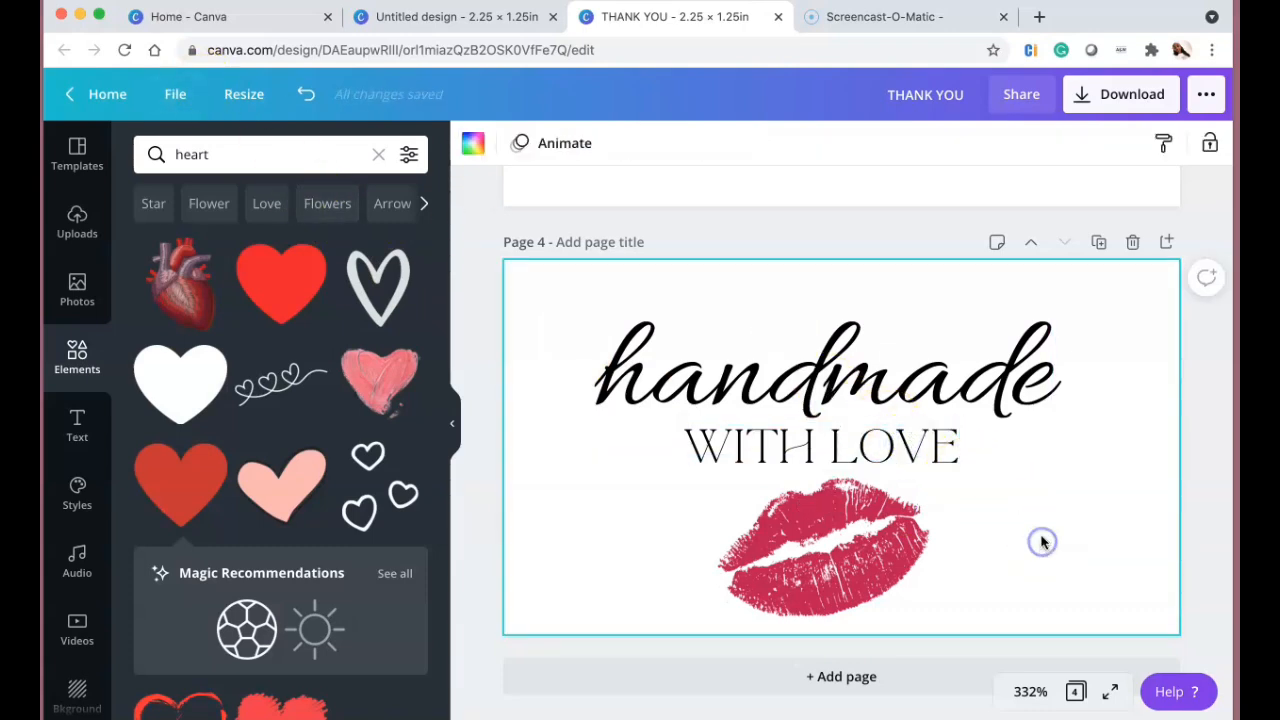
left_click(1033, 373)
left_click_drag(1084, 455, 1128, 460)
left_click_drag(1048, 404, 1016, 385)
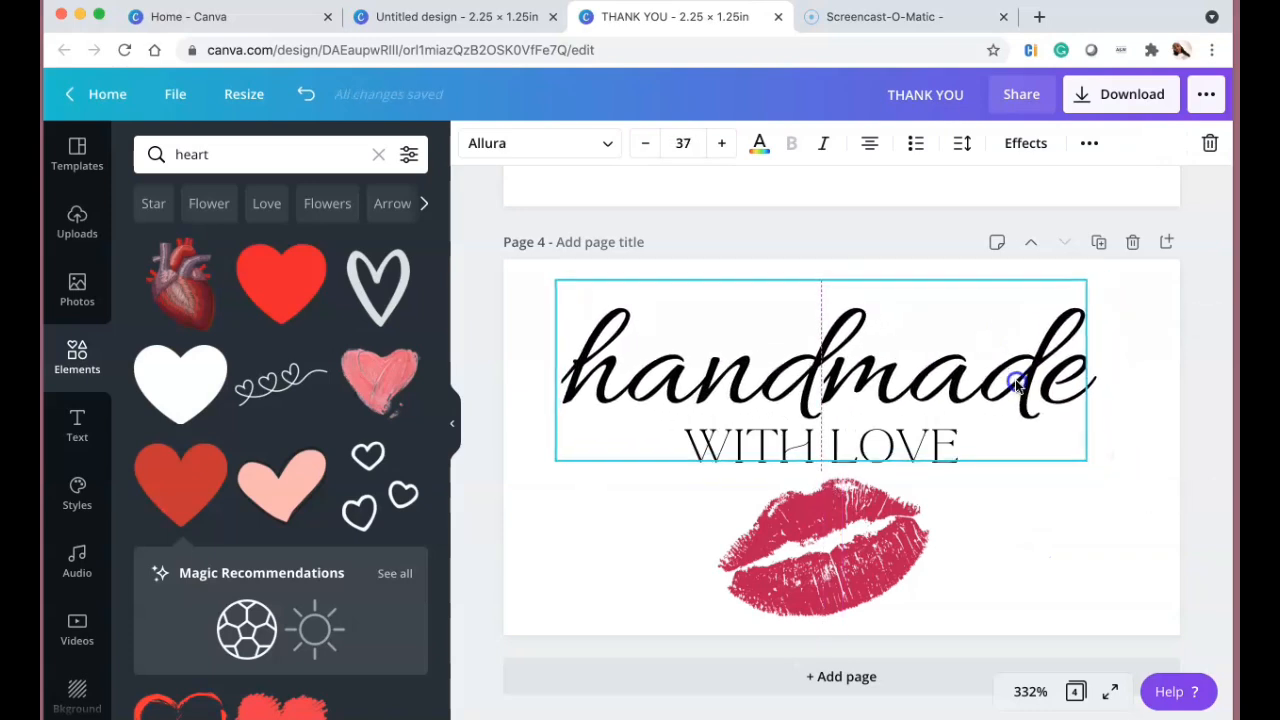
Replace "handmade" on page 3 with a copy of page 4's size 37 version, centred above "WITH LOVE".
left_click(1046, 557)
left_click(1016, 408)
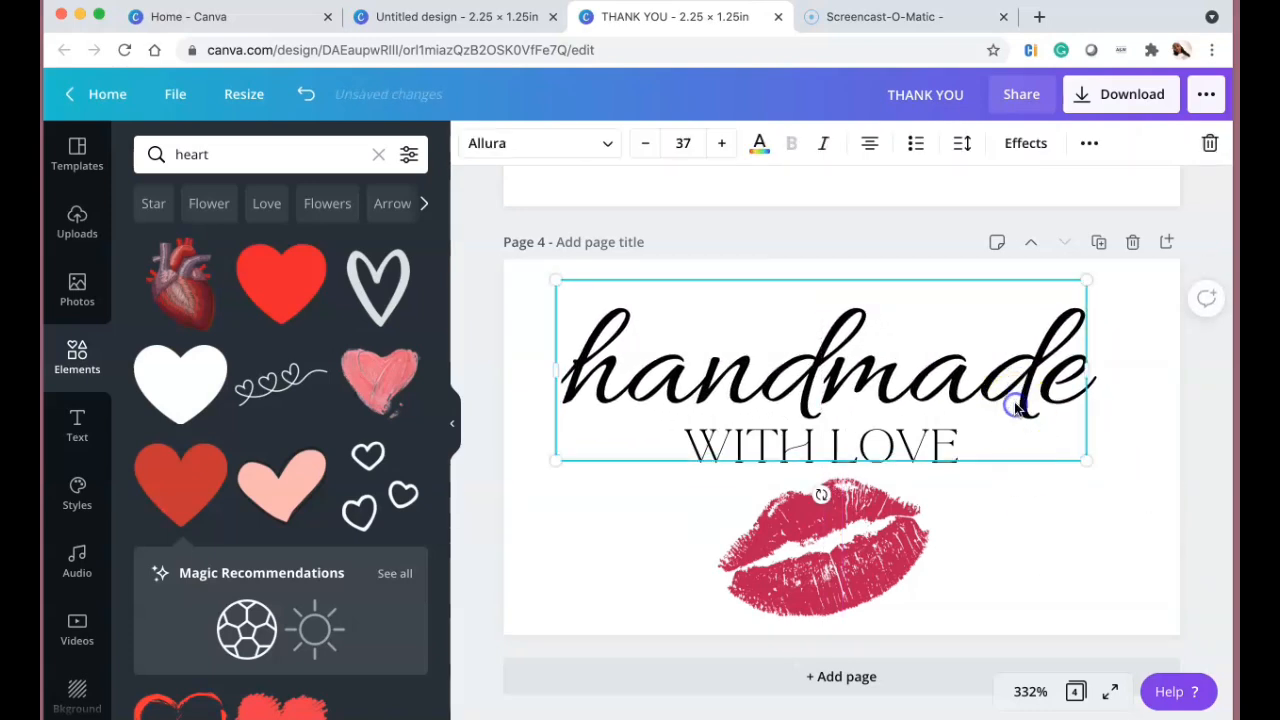
scroll(1014, 408, "up", 6)
scroll(1005, 415, "down", 2)
left_click(1031, 355)
key("Delete")
key("super+v")
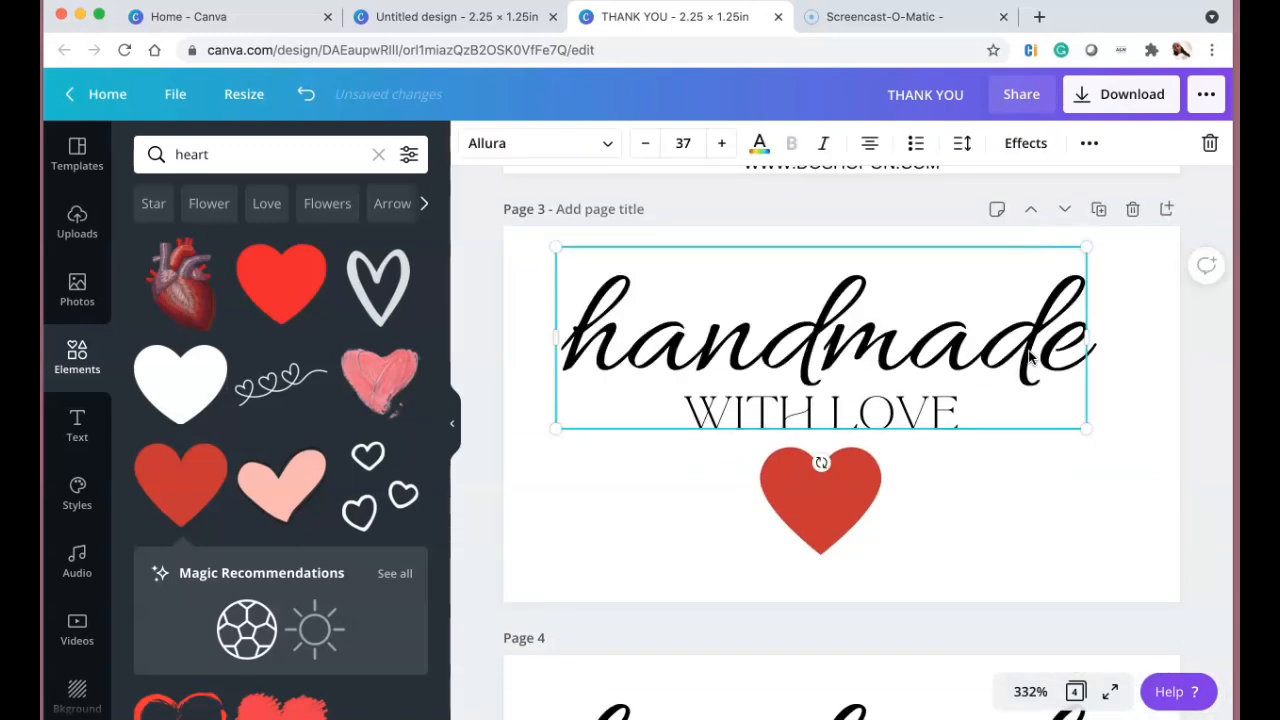
mouse_move(1014, 367)
left_mouse_down()
mouse_move(1014, 337)
mouse_move(1034, 354)
mouse_move(1014, 362)
left_mouse_up()
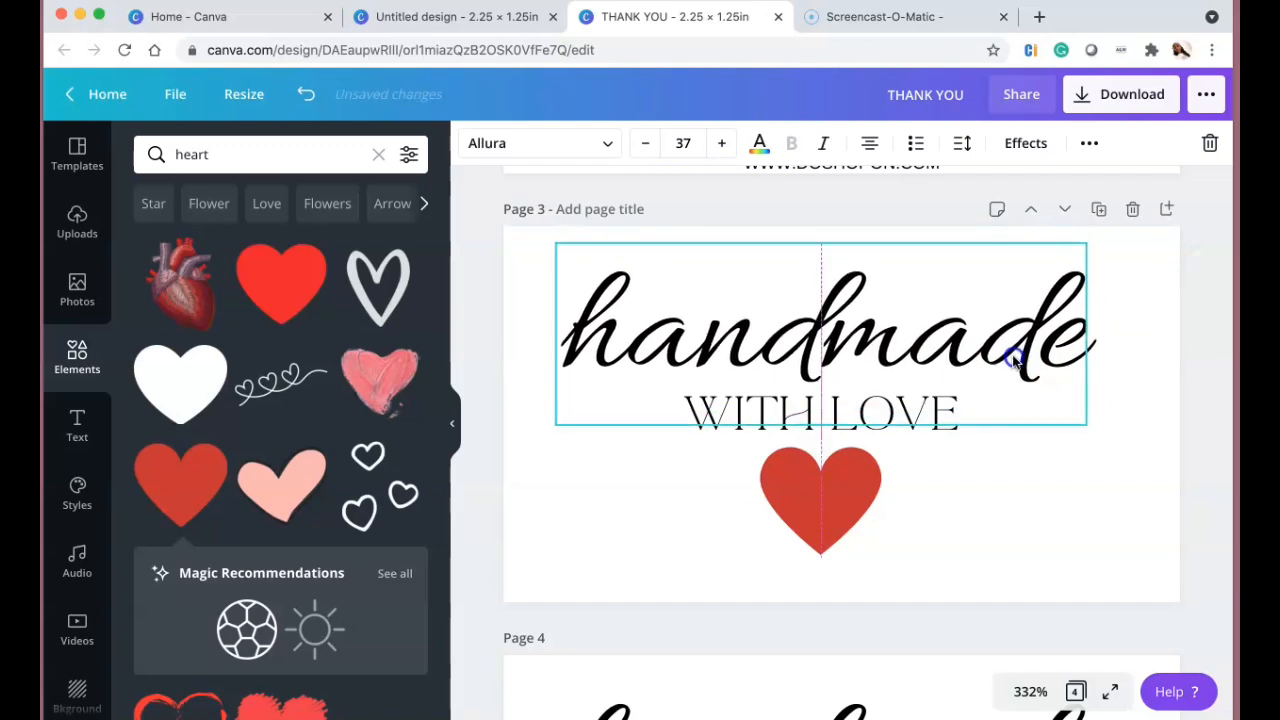
left_click(1011, 531)
Save the design and add a blank page after page 4.
left_click(175, 93)
left_click(257, 409)
left_click(481, 514)
scroll(483, 512, "down", 5)
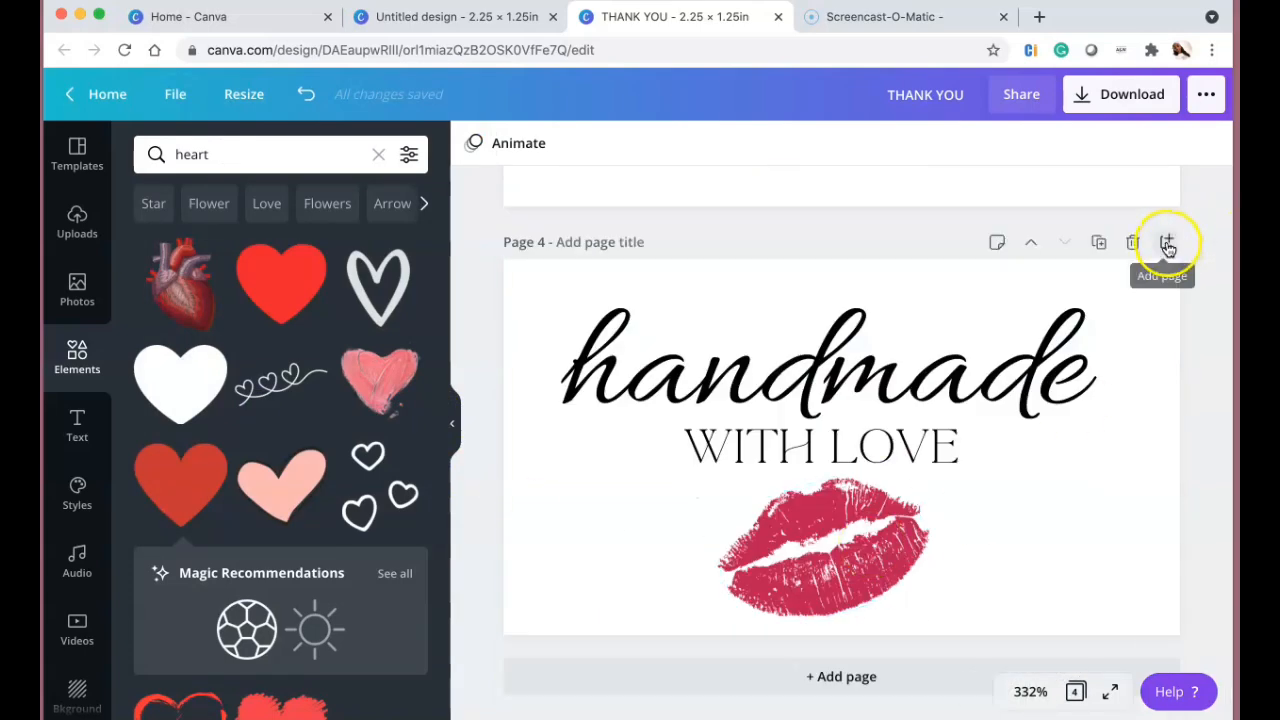
left_click(1167, 244)
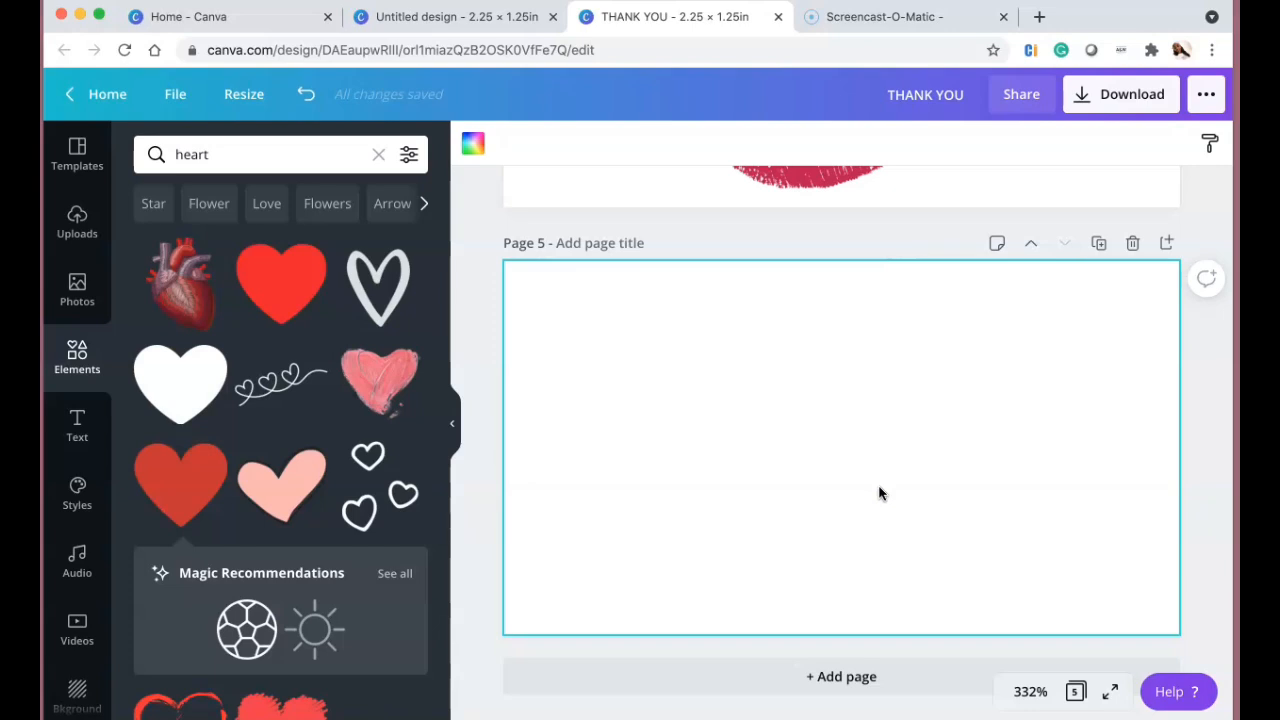
scroll(880, 493, "up", 8)
scroll(880, 493, "down", 3)
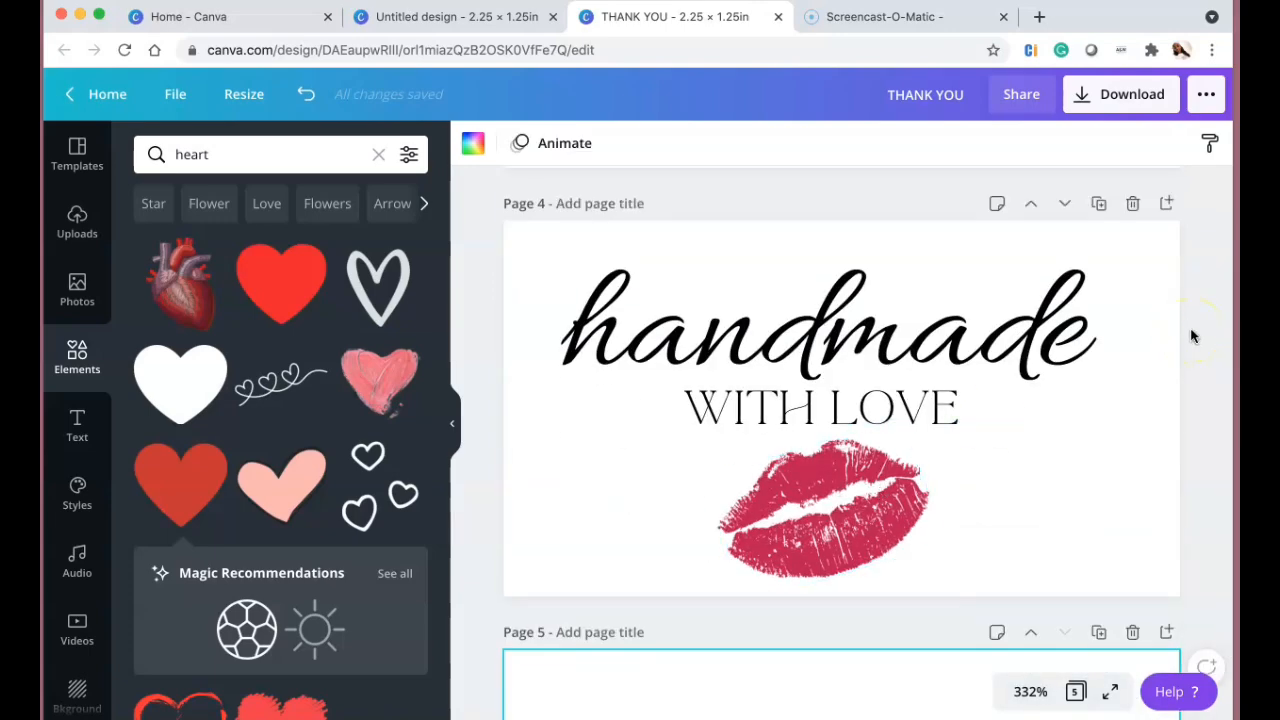
scroll(1200, 320, "up", 8)
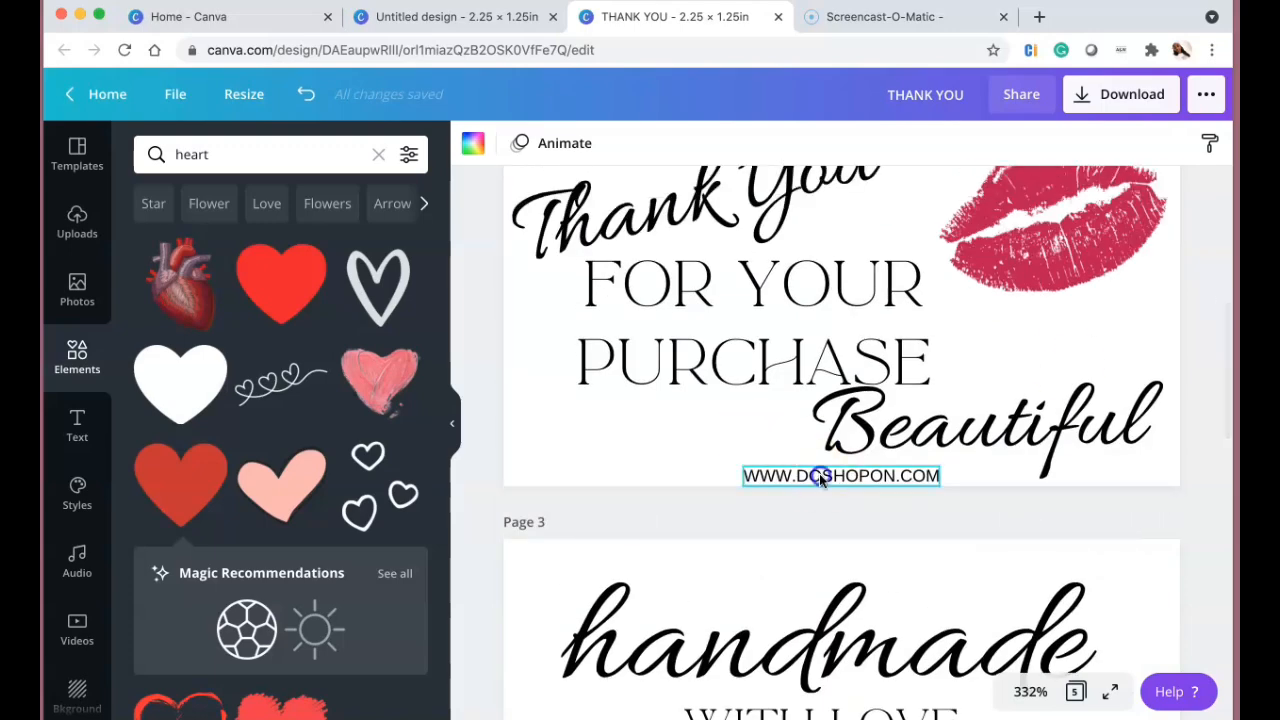
left_click(820, 478)
scroll(820, 465, "down", 10)
scroll(820, 460, "up", 7)
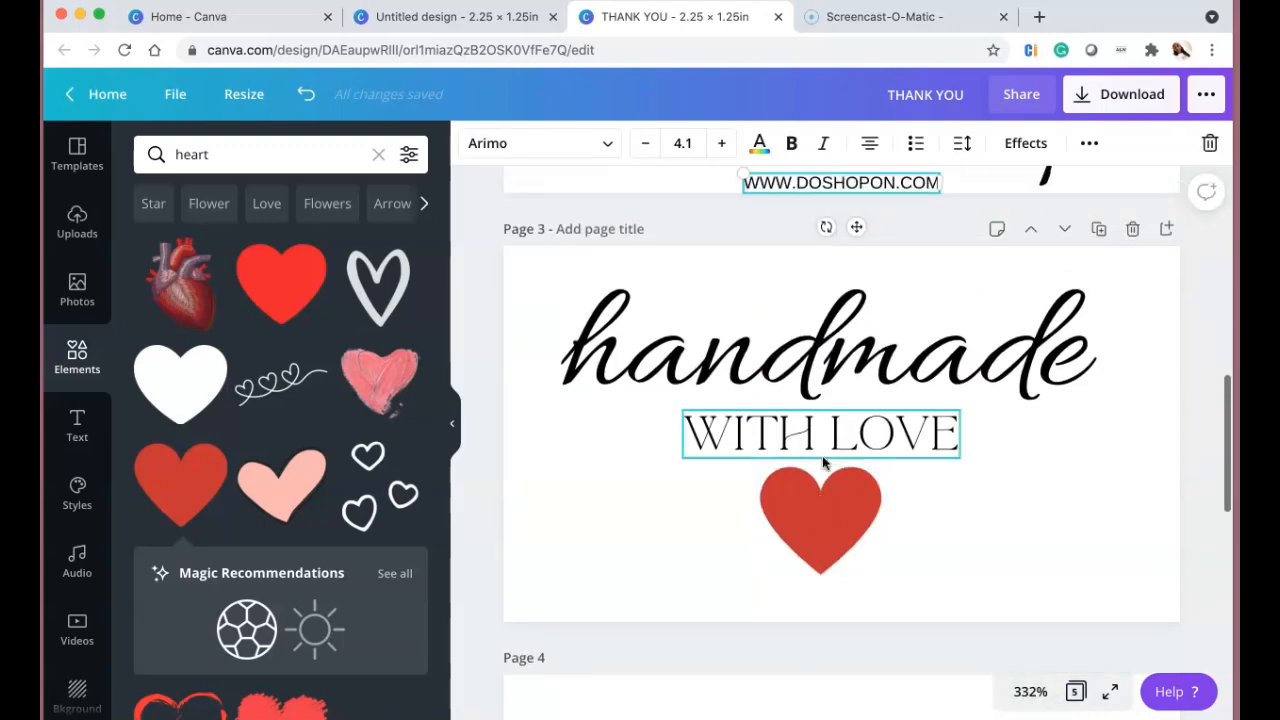
left_click(1097, 229)
key("ctrl+v")
left_click_drag(879, 638, 858, 632)
left_click(1040, 589)
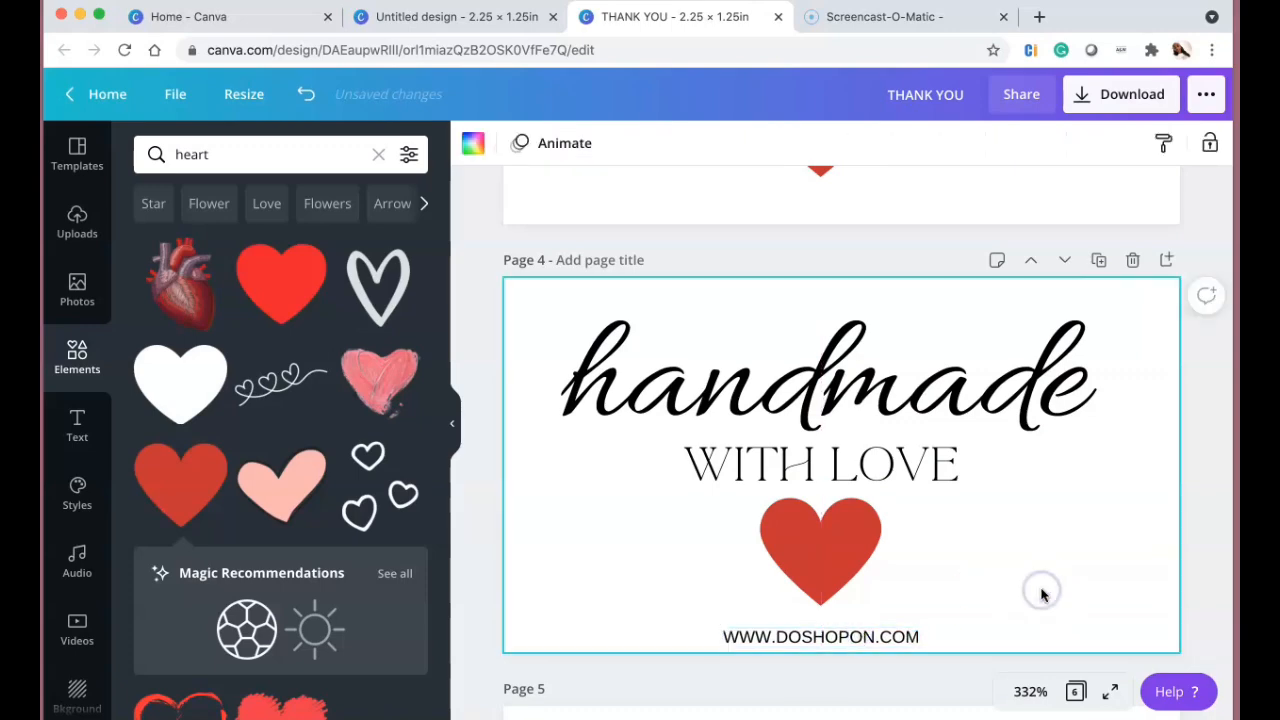
scroll(1040, 590, "down", 5)
left_click(173, 90)
left_click(620, 534)
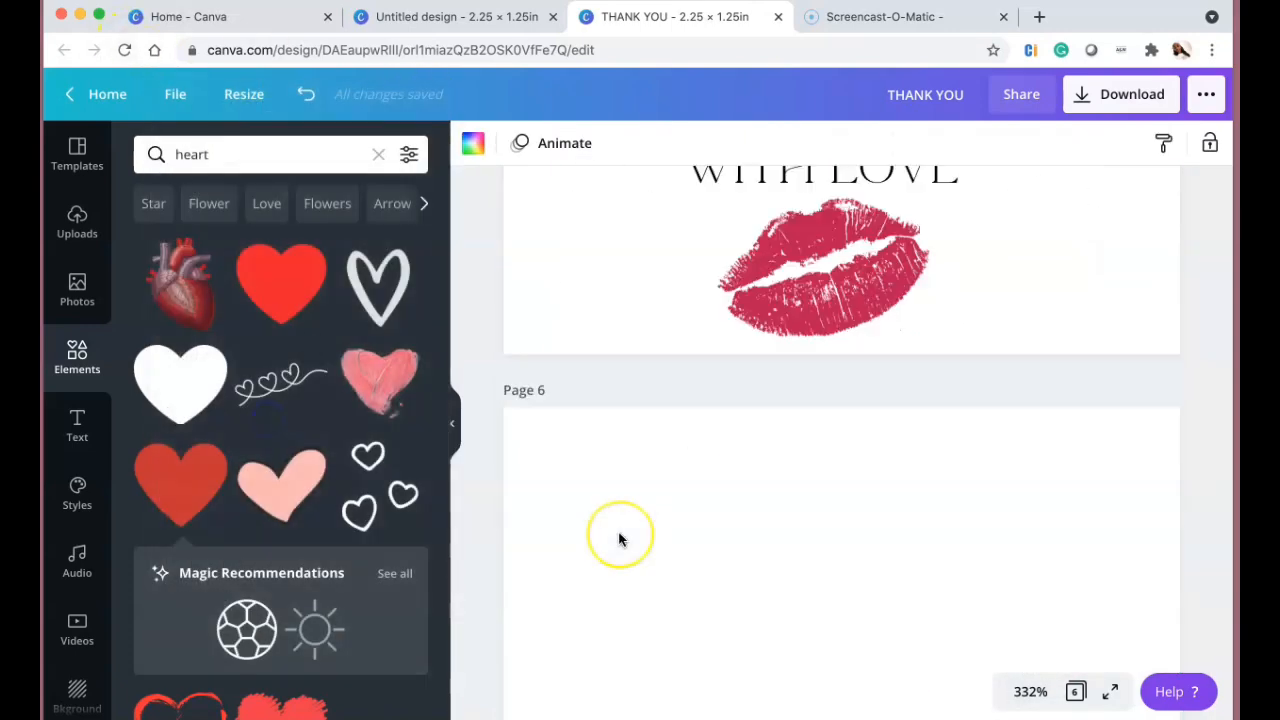
Add the free hand-drawn looped heart outline to blank page 6 and enlarge it.
scroll(619, 540, "down", 3)
scroll(280, 450, "down", 10)
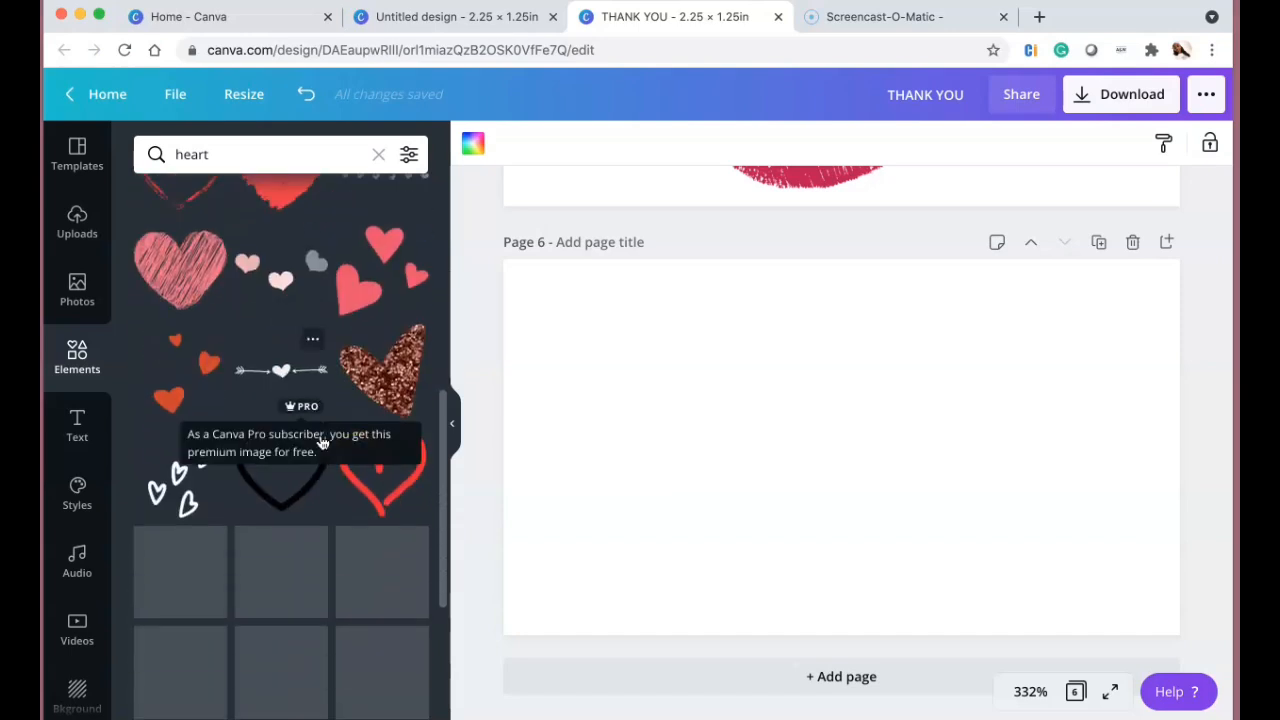
scroll(406, 476, "down", 5)
scroll(340, 400, "up", 2)
left_click(277, 337)
left_click_drag(916, 522, 969, 577)
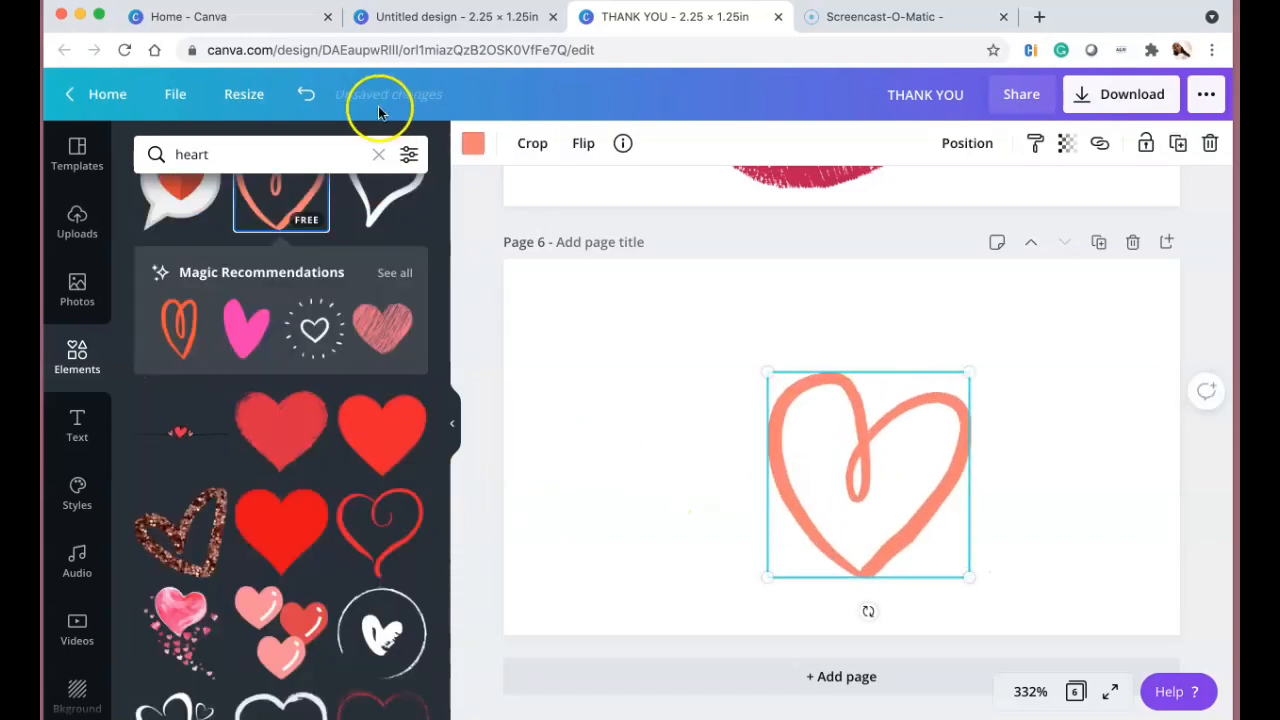
Recolour the looped heart black, move it to the upper-left corner of page 6 and shrink it slightly.
left_click(473, 143)
left_click(153, 328)
left_click_drag(810, 407, 563, 312)
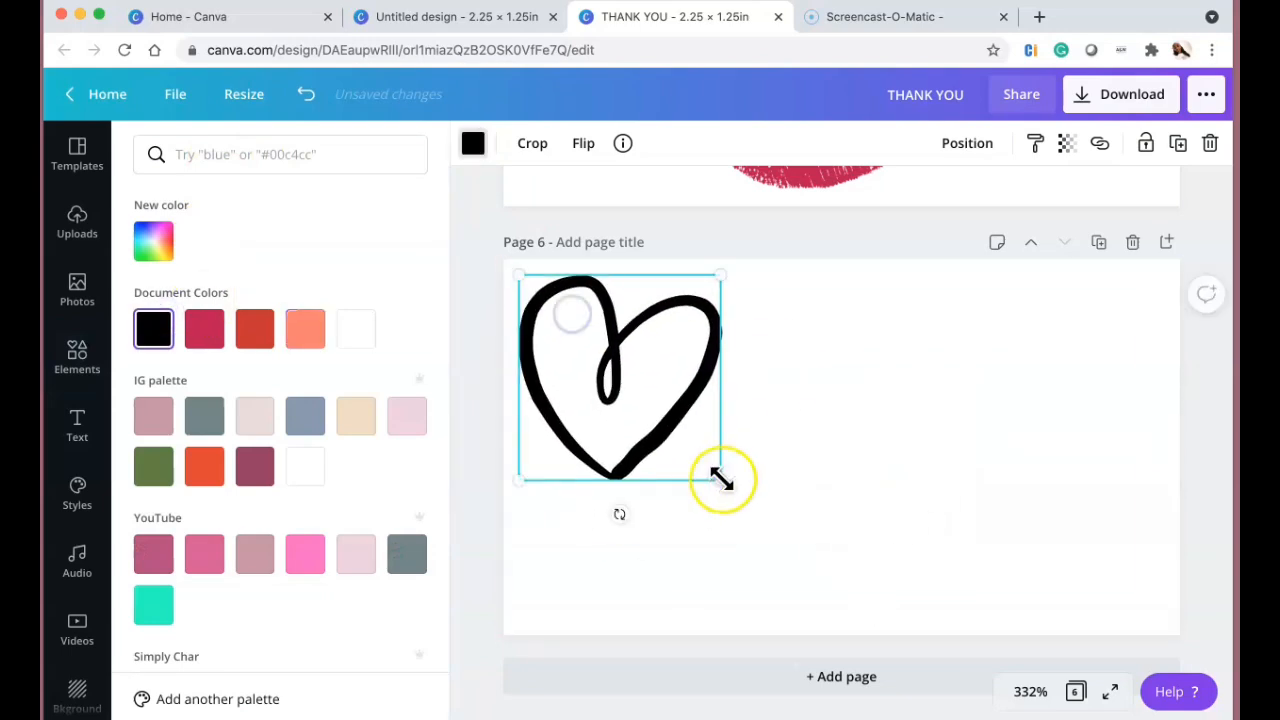
left_click_drag(722, 478, 691, 440)
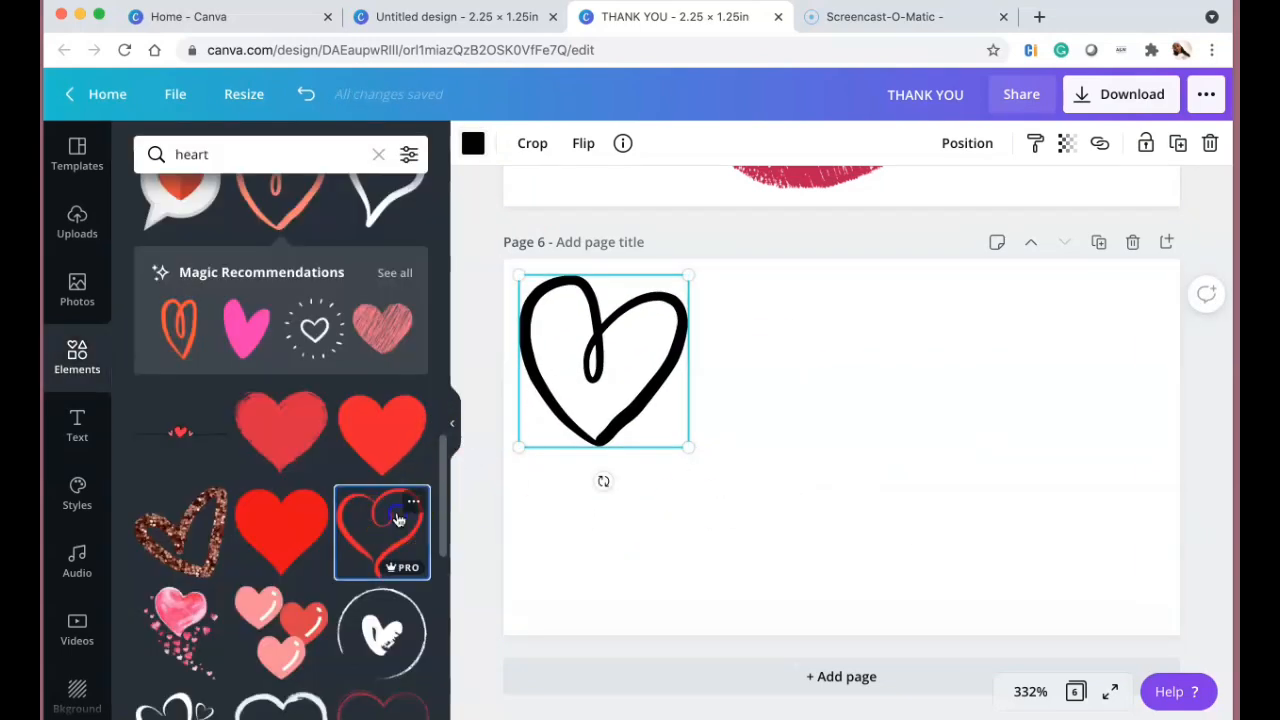
Try the red swirl heart outline in black on page 6 and delete it.
left_click(397, 519)
left_click(473, 143)
left_click(153, 328)
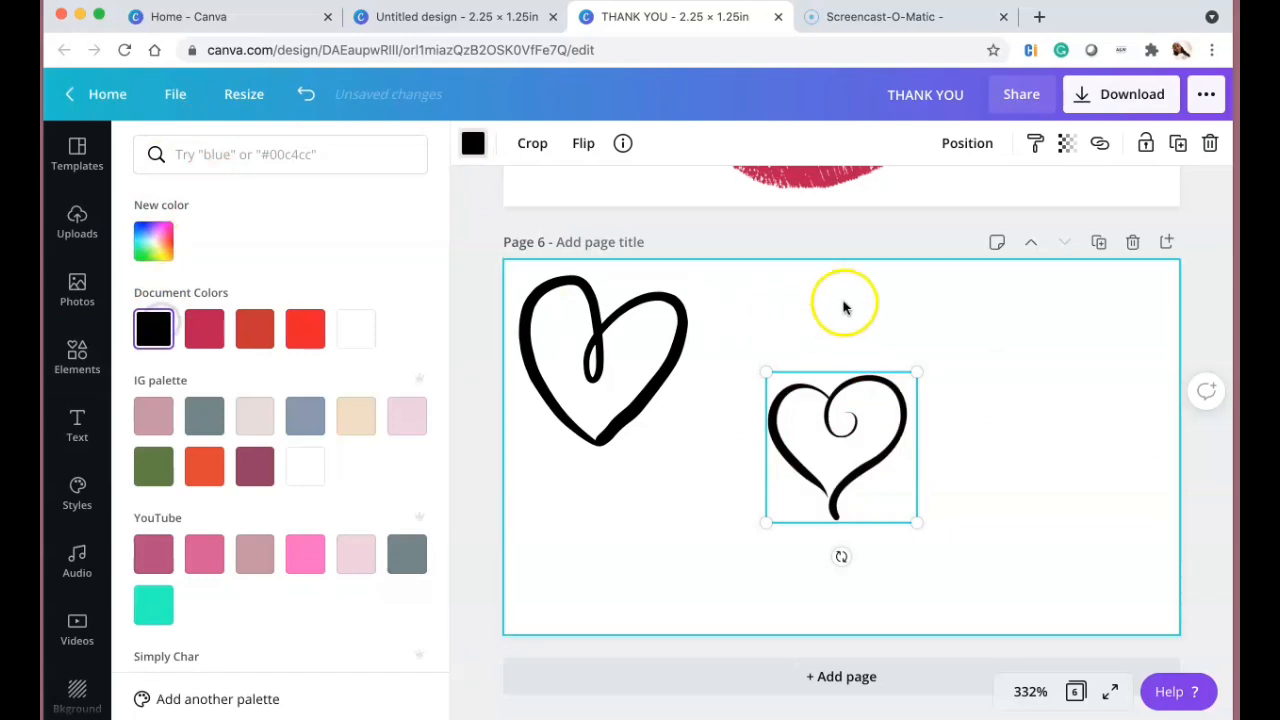
left_click(874, 414)
key("Delete")
Add the heading "THANK YOU FOR SUPPORTING A SMALL BUSINESS" to page 6 at size 14.
left_click(77, 425)
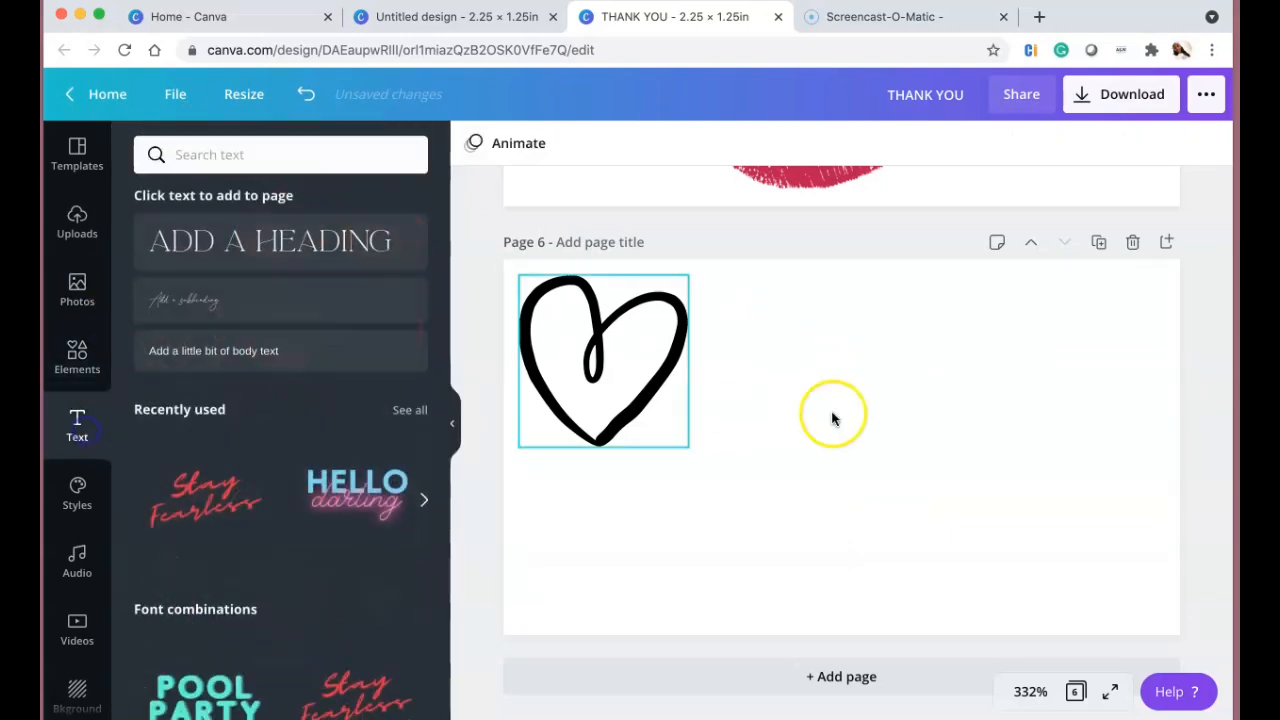
left_click(389, 245)
left_click(845, 433)
key("super+a")
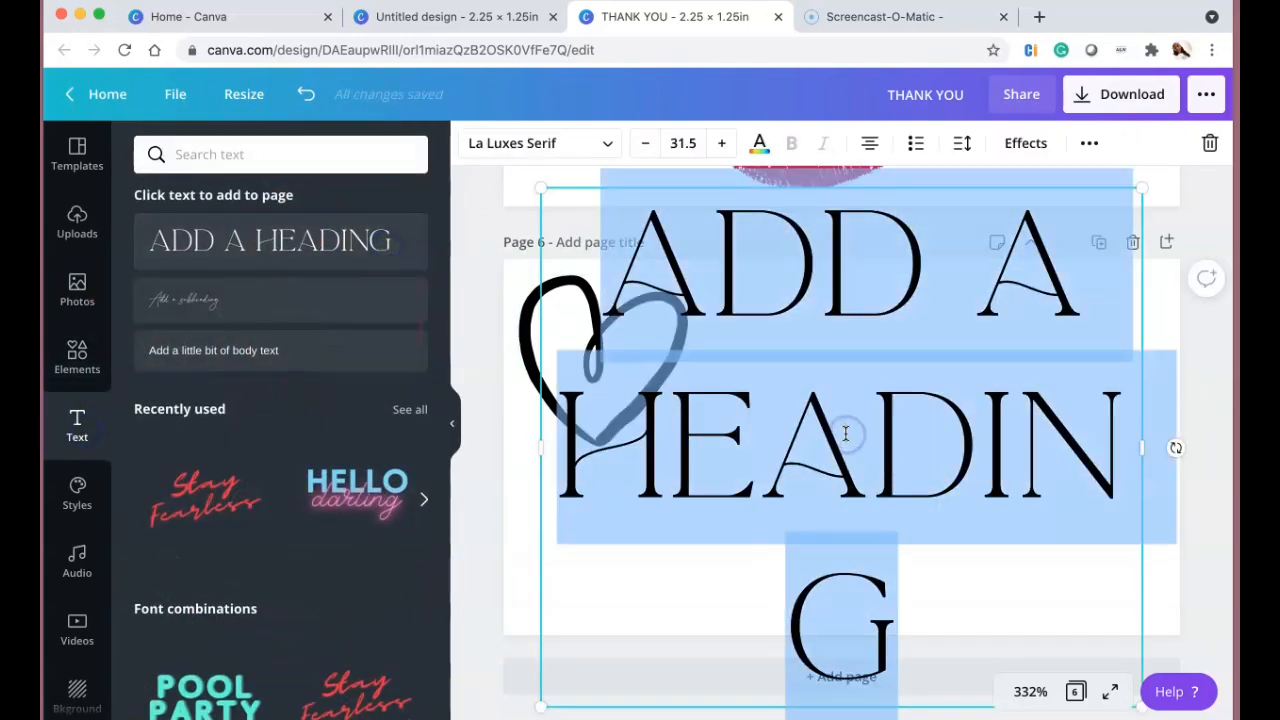
type("THANK YOU FOR SUPPORTING A SMALL BUSINESS")
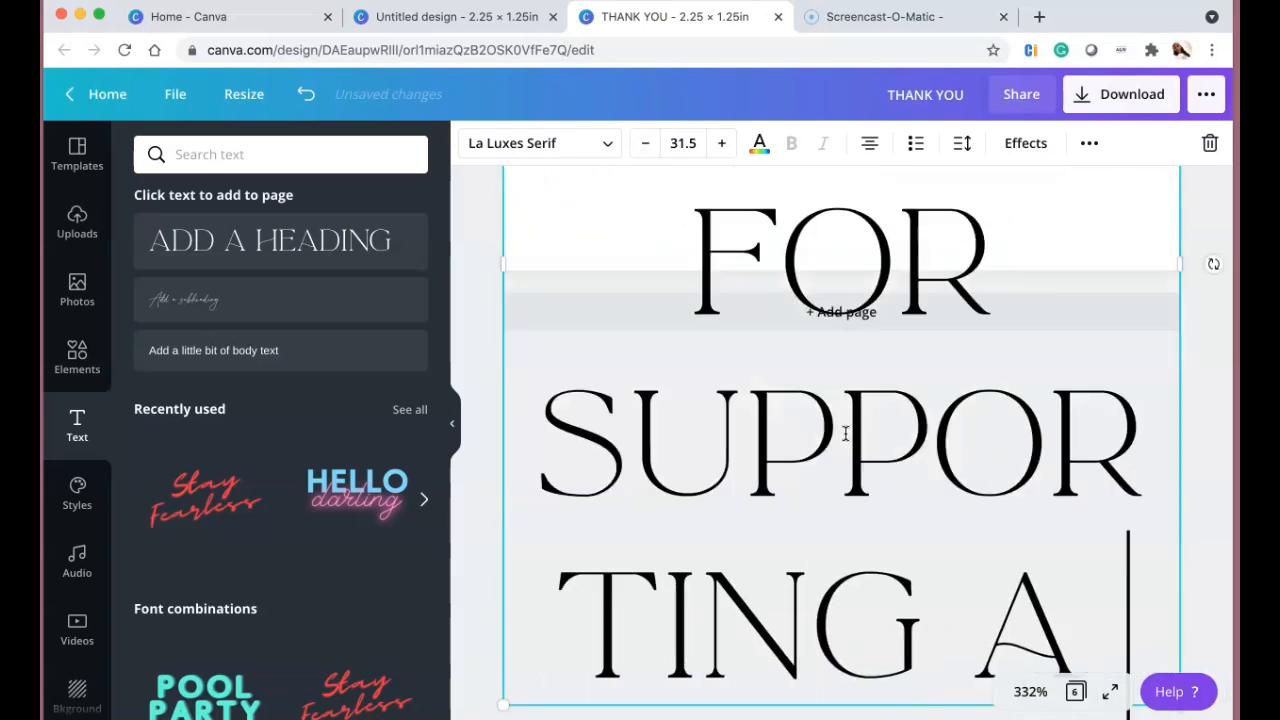
left_click(688, 146)
type("14")
key("Return")
Scale the heading down to about size 9.1 and arrange it in three lines beside the heart on page 6.
left_click(1083, 500)
left_click_drag(1034, 394, 1047, 487)
left_click_drag(1195, 597, 1010, 530)
left_click_drag(846, 394, 975, 390)
left_click_drag(1103, 535, 1084, 510)
left_click_drag(951, 414, 951, 403)
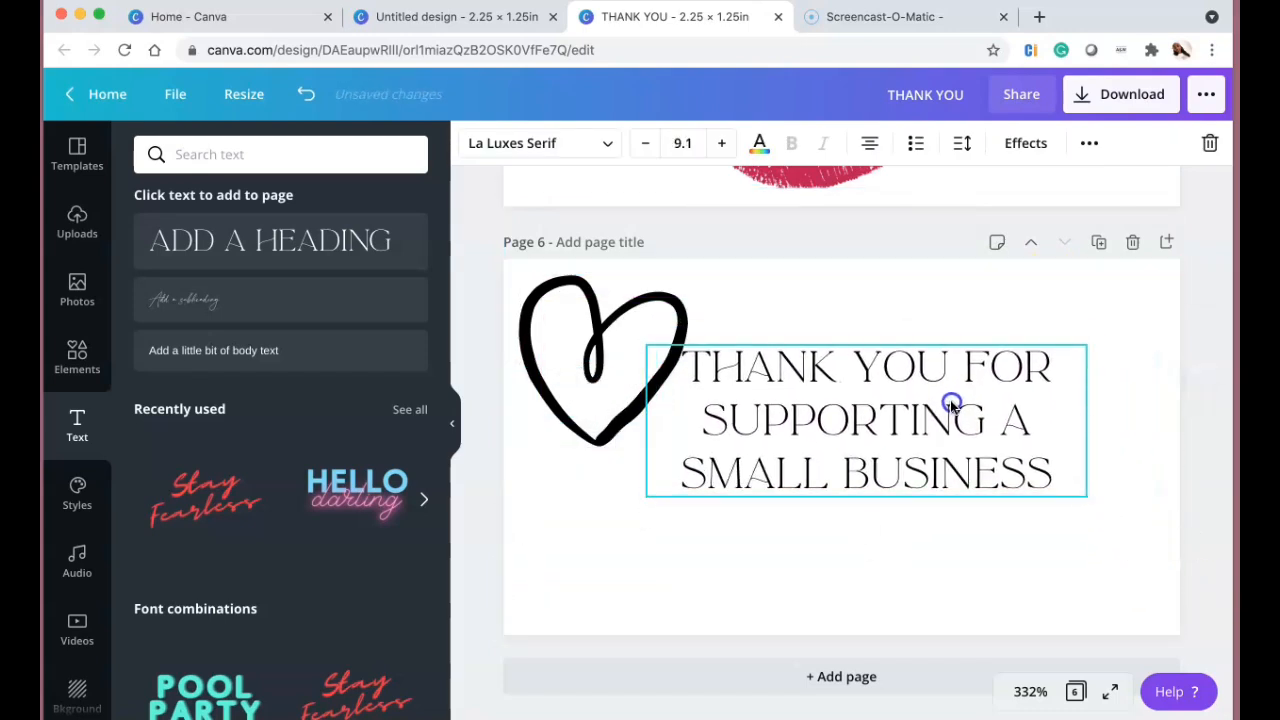
Shrink the heart in the upper-left corner of page 6 and move the heading slightly up and left beside it.
left_click(585, 350)
left_click_drag(688, 446, 617, 376)
left_click(834, 417)
left_click_drag(834, 417, 785, 400)
Add body text "YOUR SUPPORT MEANS THE TO ME" to page 6, leaving extra spaces before "TO ME".
left_click(394, 355)
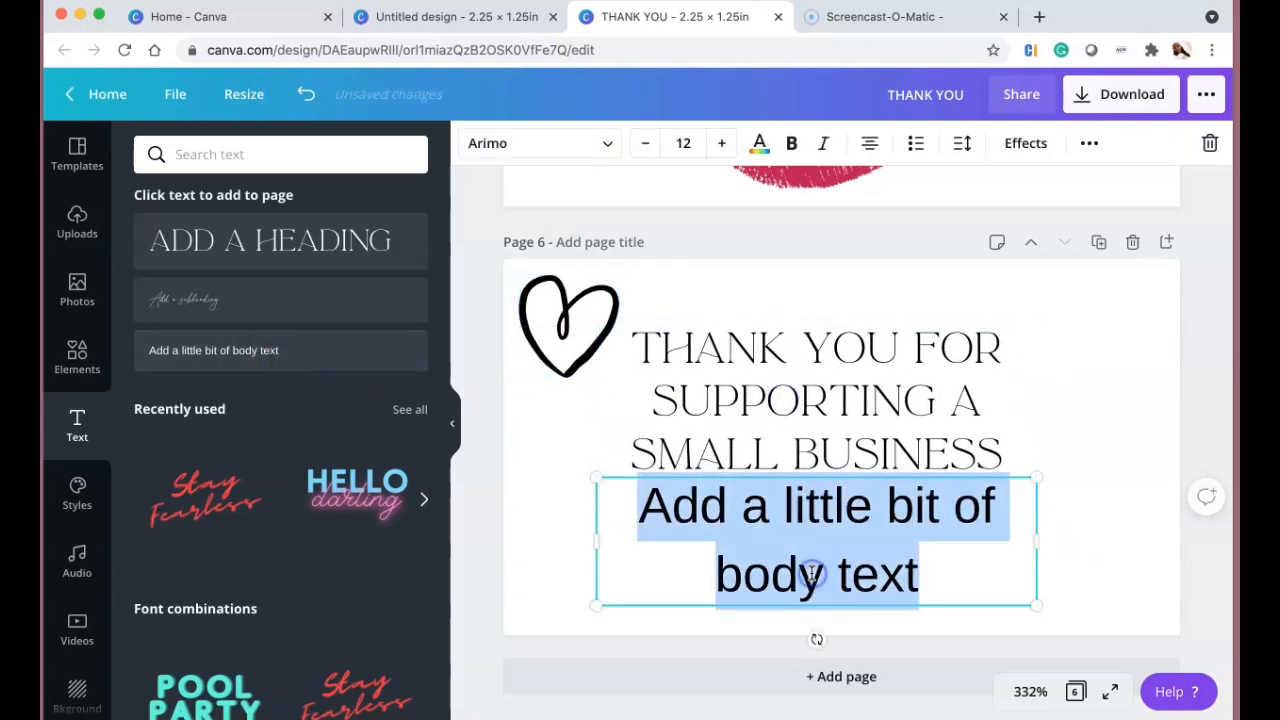
type("YOUR SUPPORT MEA")
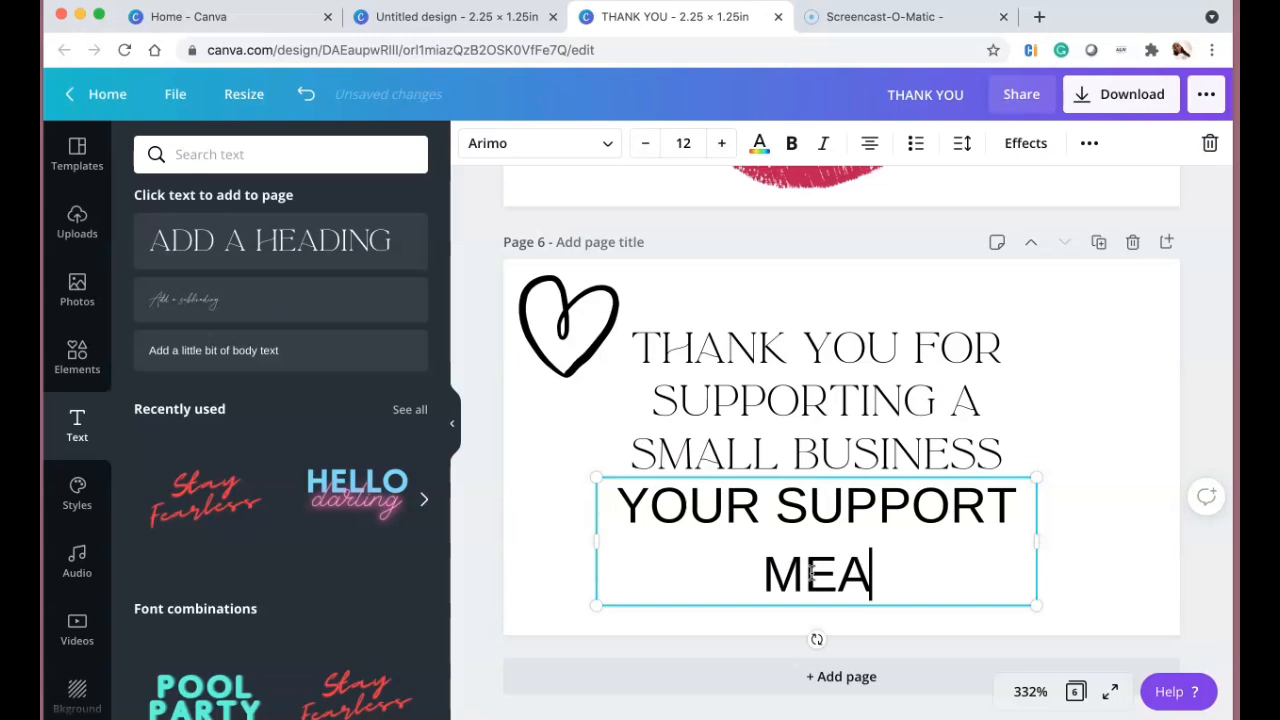
type("NS THE   TO ME")
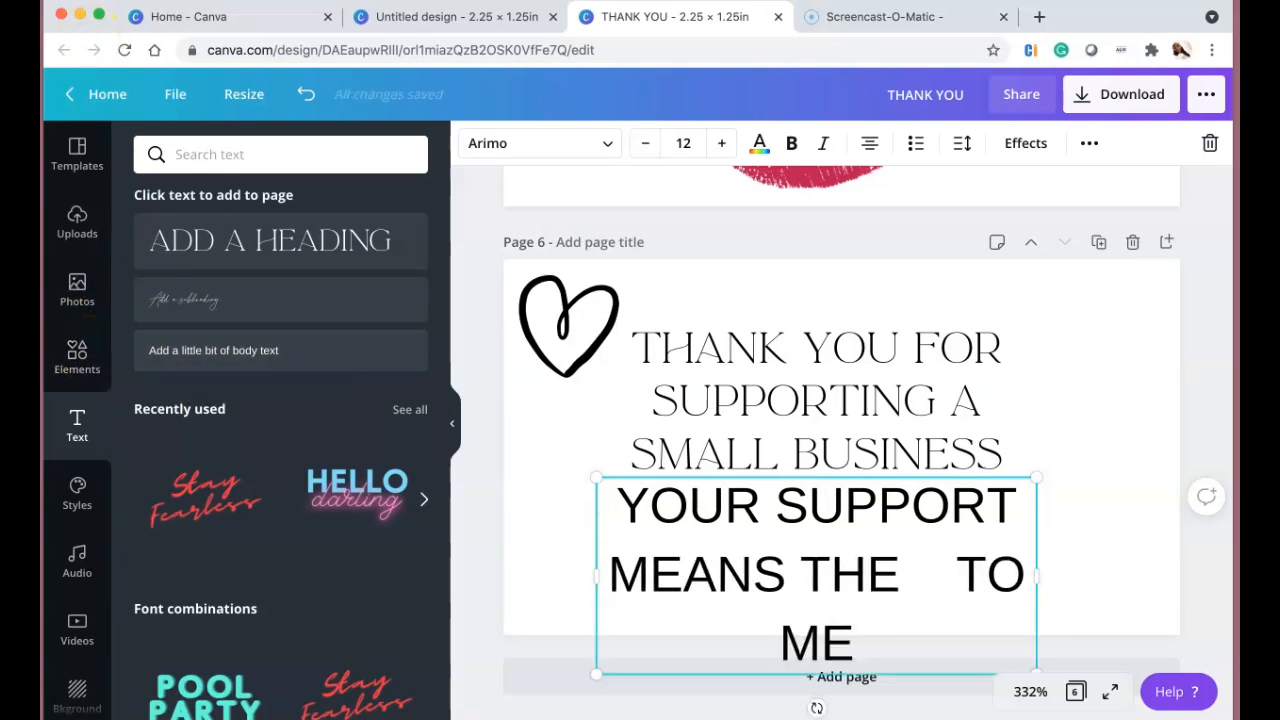
Set the body text to size 7 and centre it and the heading horizontally on page 6, leaving space between them.
left_click(647, 145)
left_click(647, 145)
left_click(647, 145)
left_click(647, 145)
left_click(1086, 537)
left_click(948, 517)
left_click(650, 147)
left_click(1034, 614)
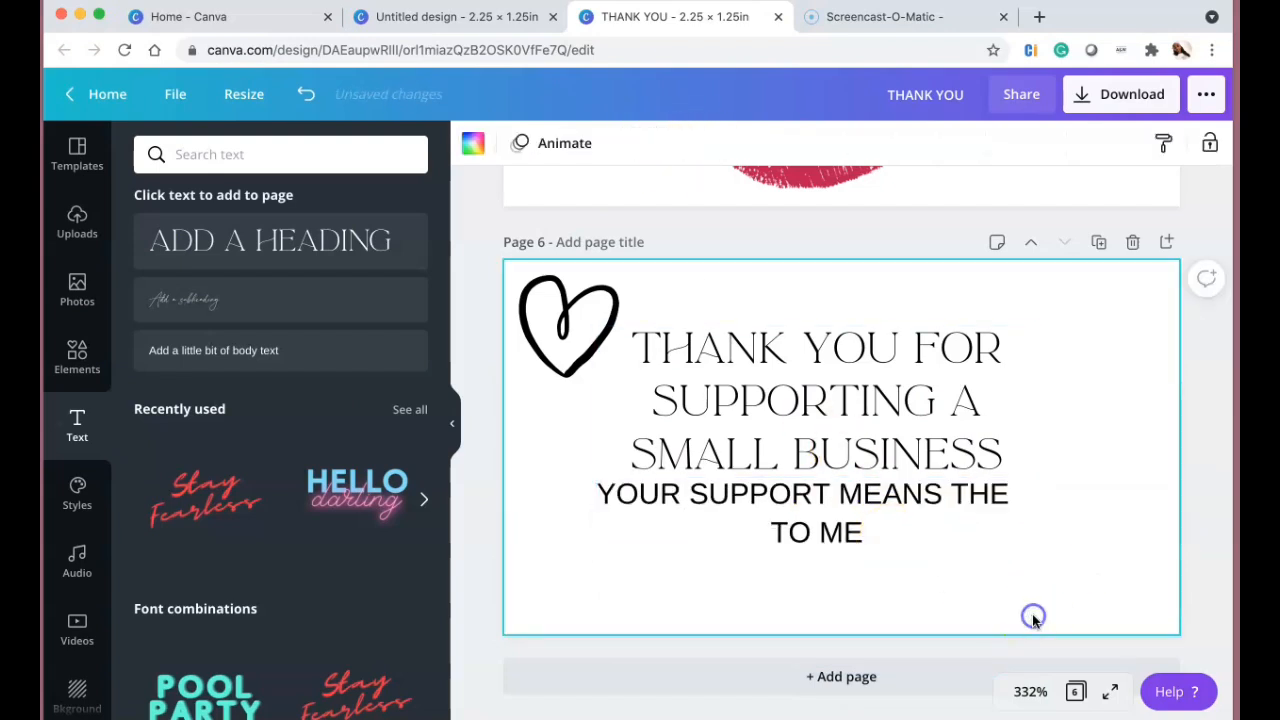
left_click_drag(943, 549, 970, 540)
left_click_drag(934, 400, 962, 402)
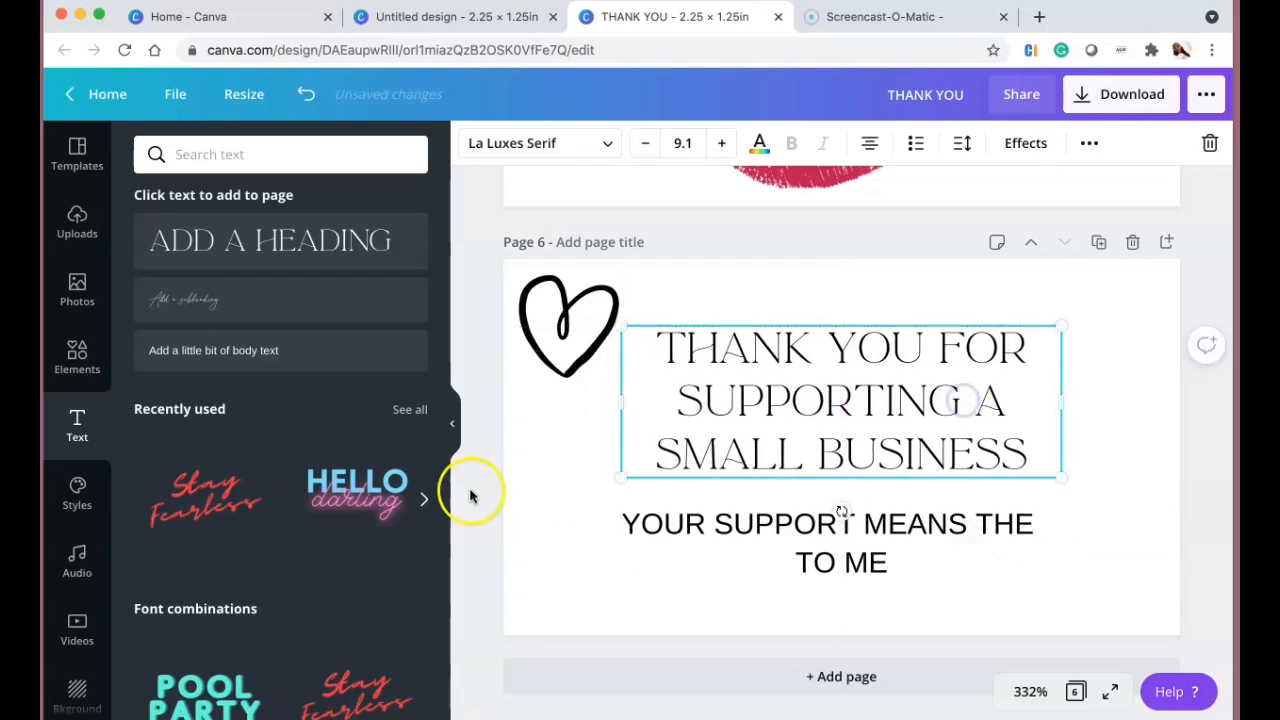
Search the elements for "WORLD" and place the first black globe, scaled small, directly before "TO ME".
left_click(77, 355)
left_click(272, 152)
type("WORLD")
key("Return")
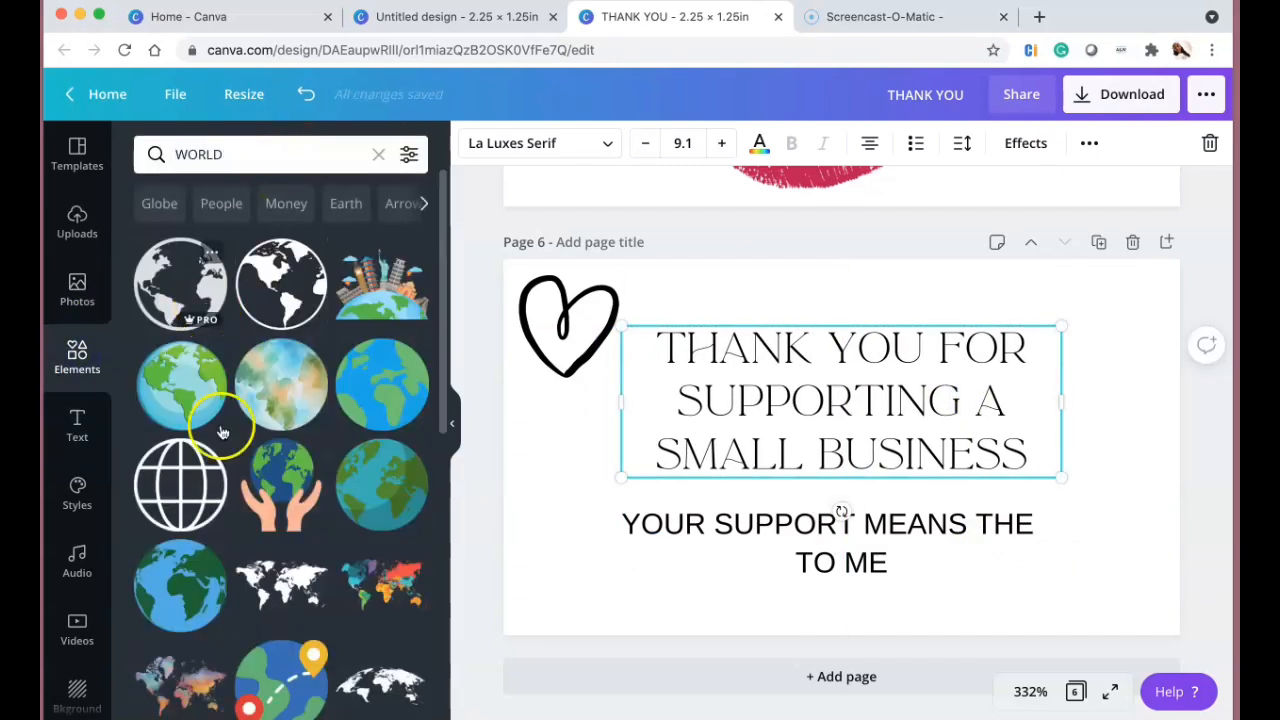
left_click_drag(205, 285, 769, 562)
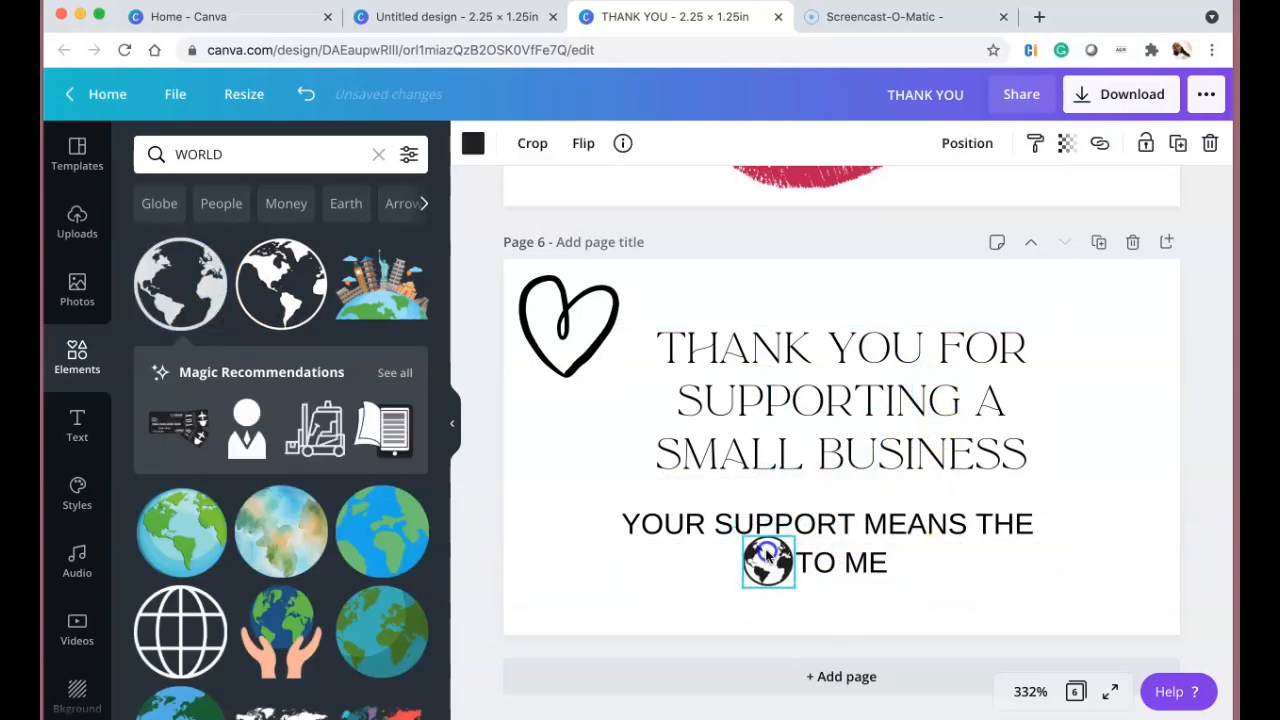
Group the globe with the "YOUR SUPPORT MEANS THE TO ME" text, scale the group down and centre it below the heading.
left_click(635, 513)
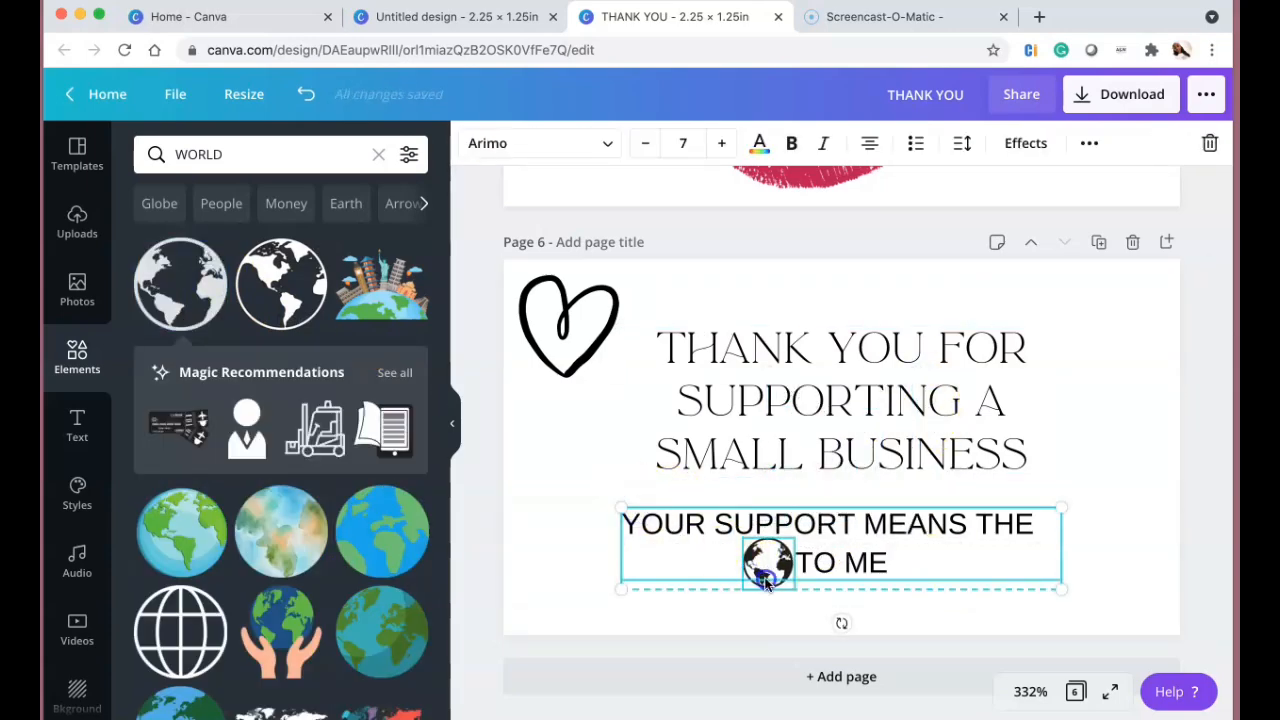
left_click(1087, 143)
left_click(831, 189)
left_click(1111, 557)
left_click(1022, 531)
left_click_drag(1049, 551, 965, 540)
left_click_drag(889, 498, 920, 503)
Try a wider text box for the heading on page 6 and undo the change.
left_click(1000, 455)
left_click_drag(1062, 429, 1203, 400)
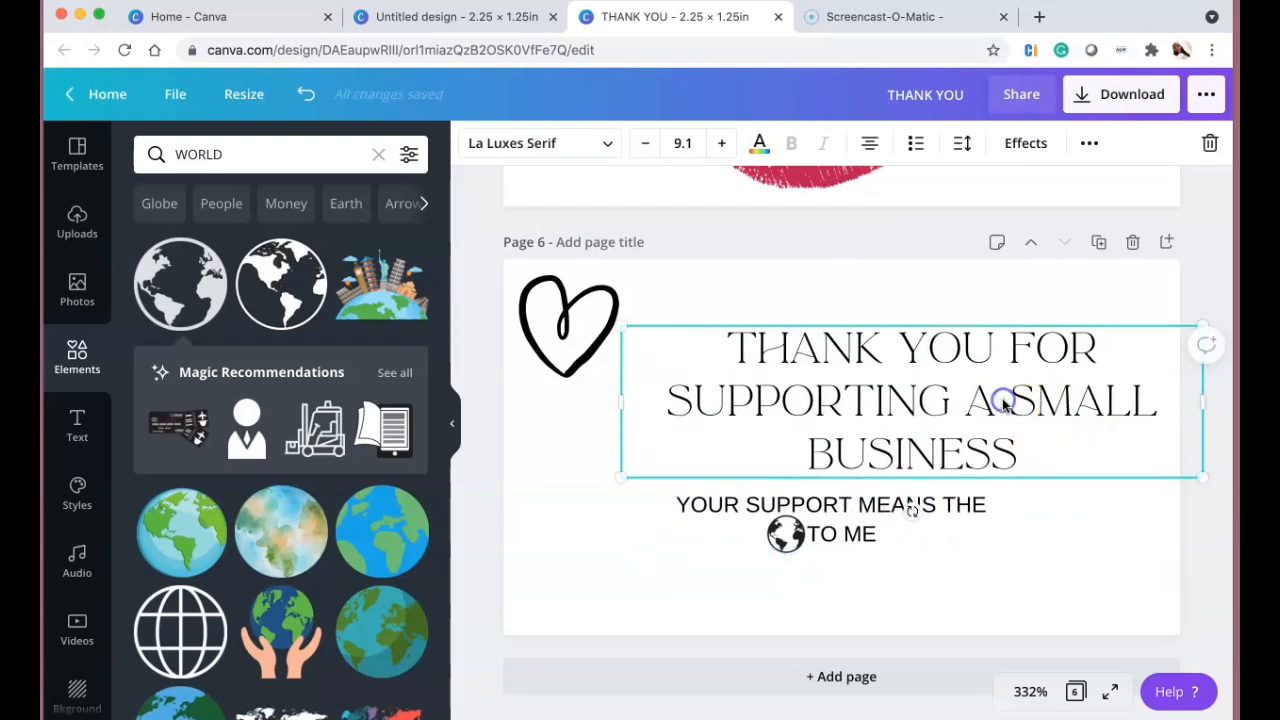
key("ctrl+z")
key("ctrl+z")
key("ctrl+z")
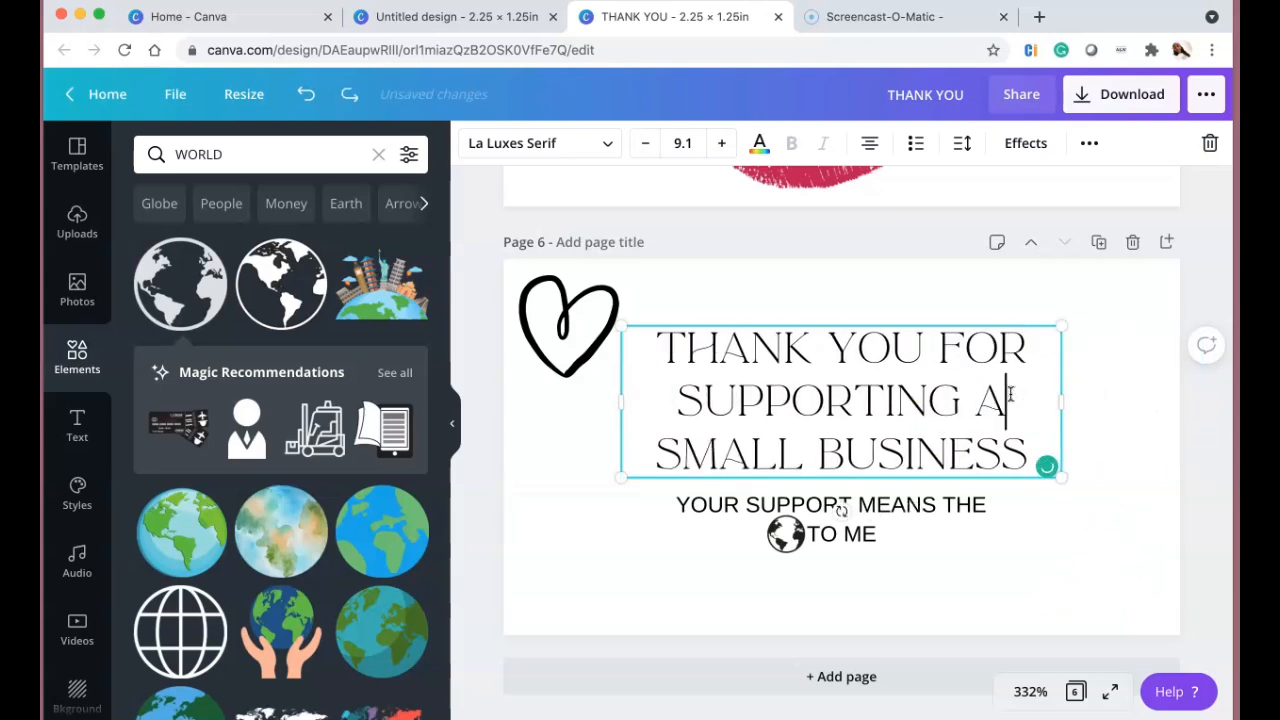
left_click(1024, 585)
left_click(933, 406)
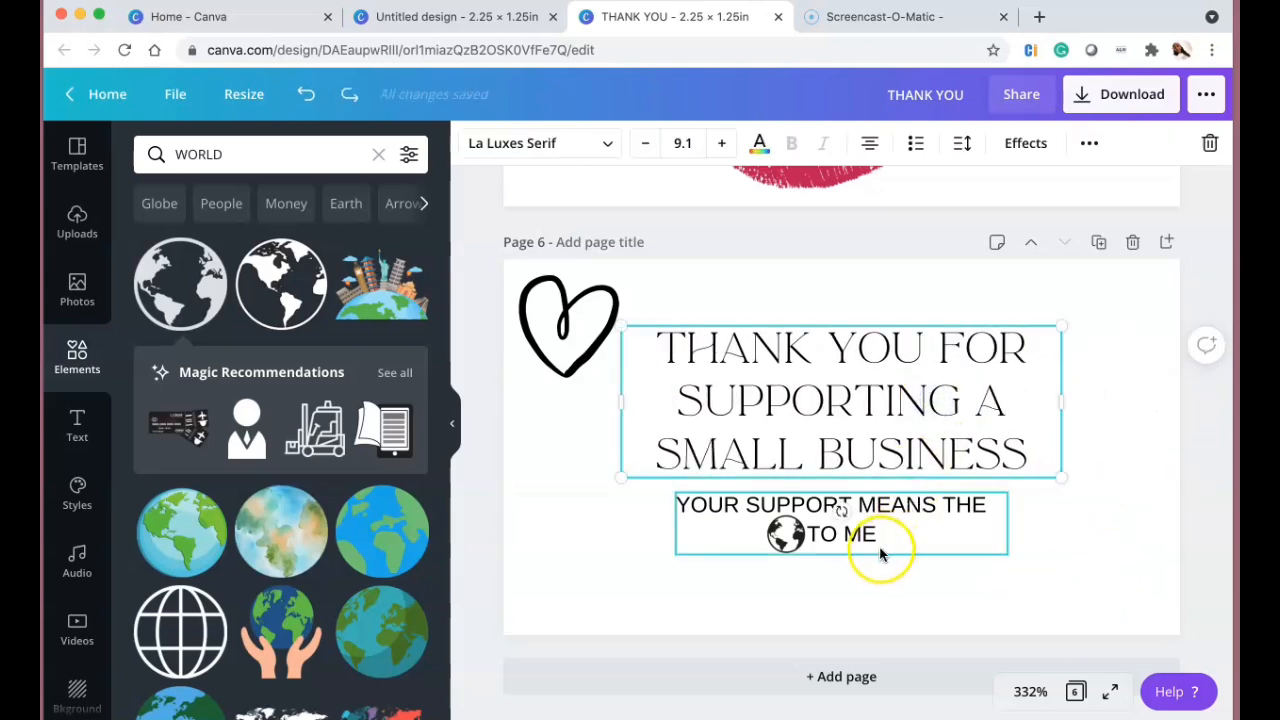
Duplicate the black looped heart and place the copy in the lower-right corner of page 6.
left_click(577, 285)
left_click(1178, 143)
left_click_drag(636, 381, 1128, 591)
left_click_drag(851, 363, 852, 373)
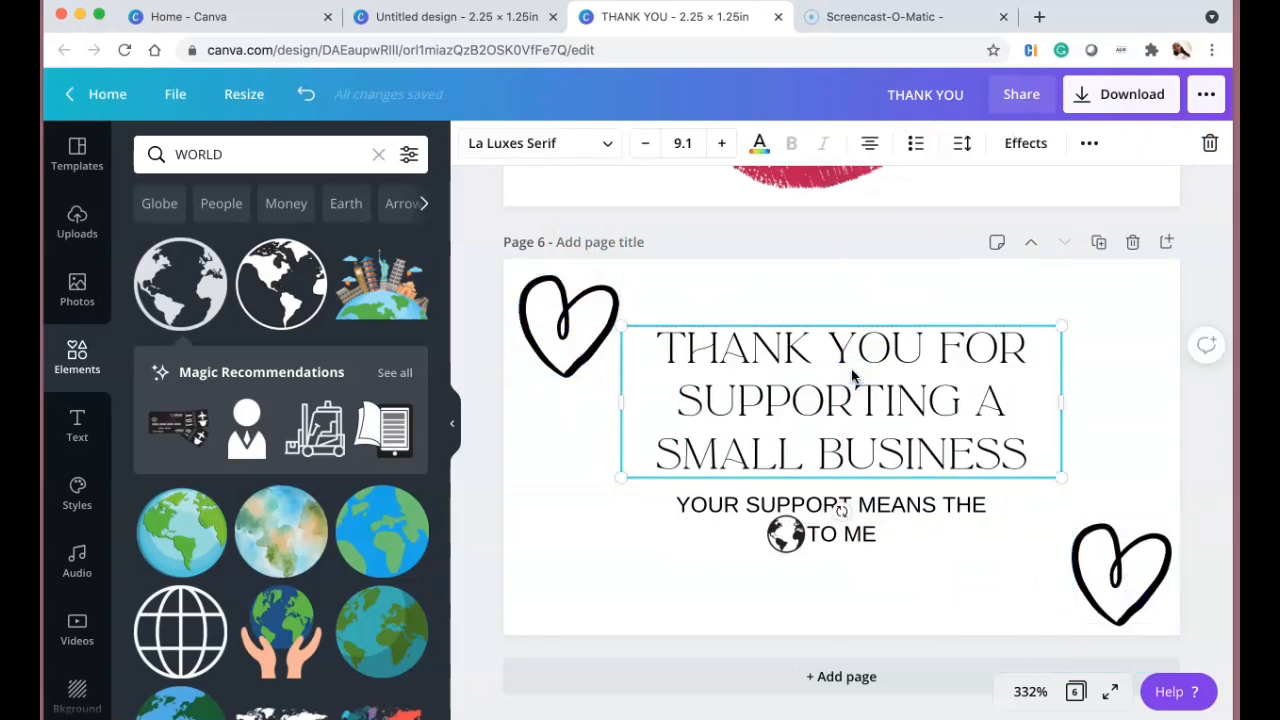
scroll(816, 428, "up", 5)
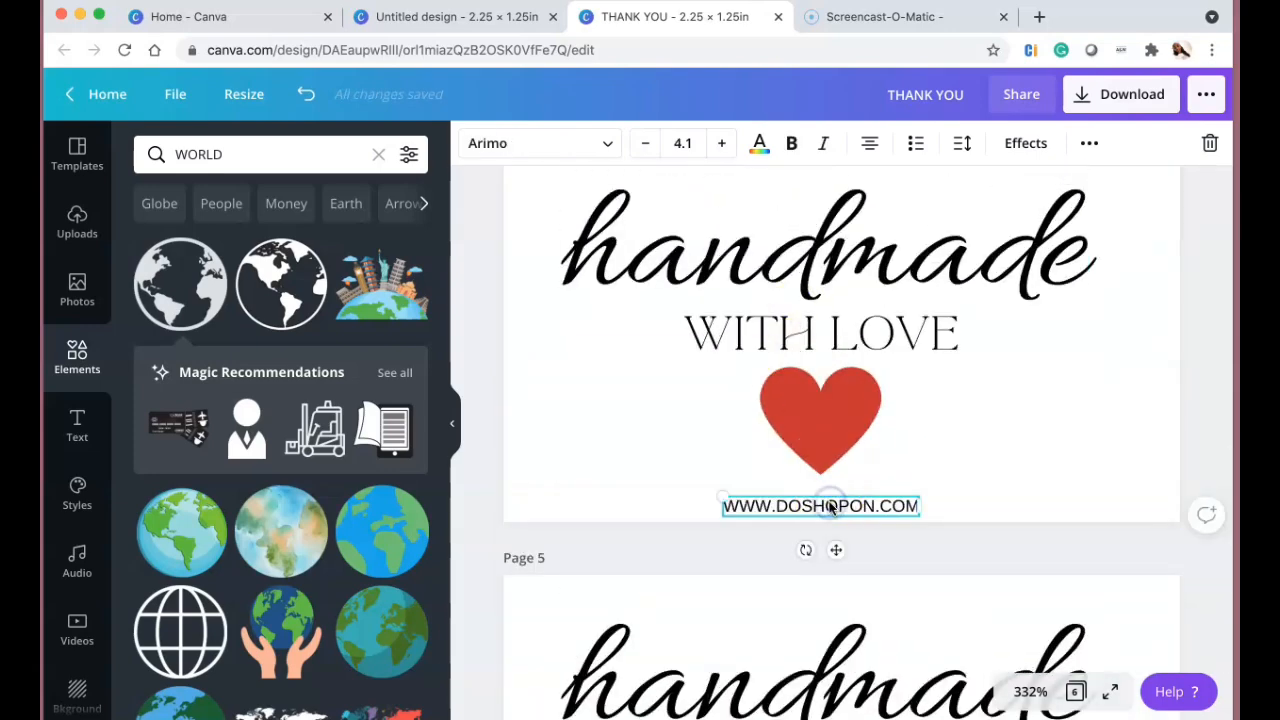
scroll(830, 505, "down", 8)
left_click(834, 614)
key("super+v")
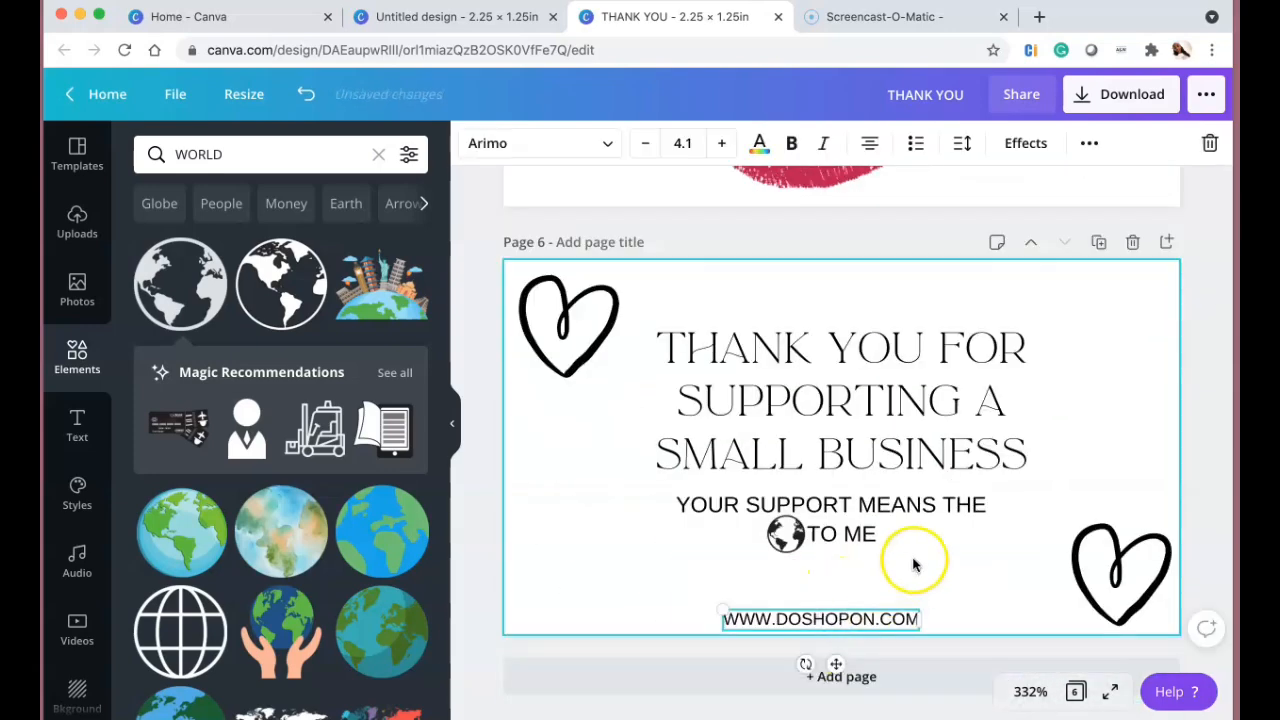
Reword the heading to "THANK YOU FOR SUPPORTING MY SMALL BUSINESS" and widen its text box to fit two lines.
left_click(876, 378)
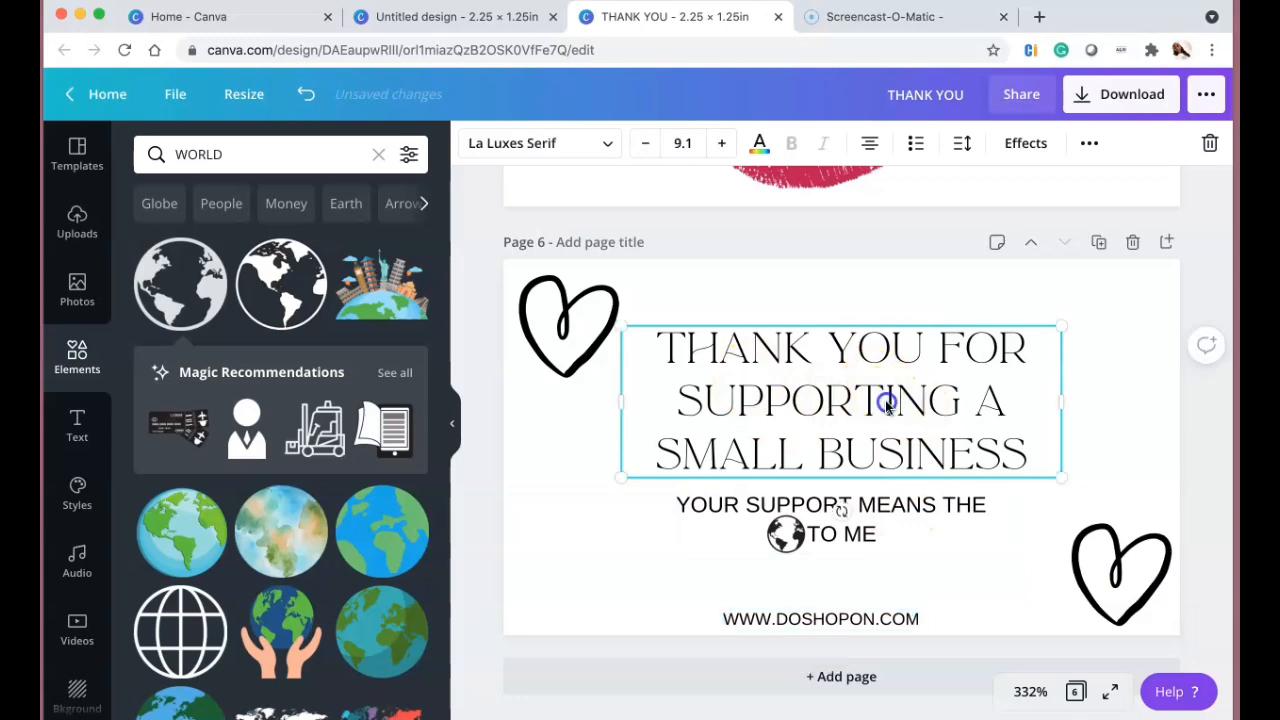
type("MY")
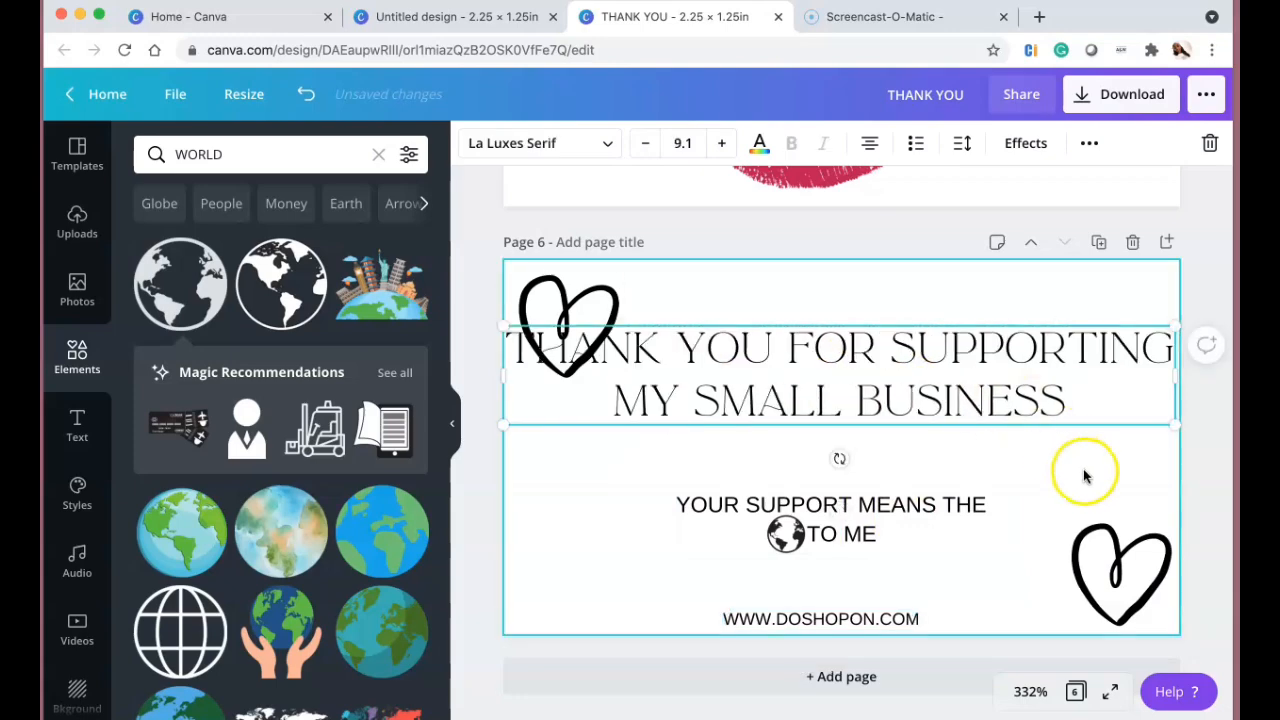
Narrow the page 6 heading to wrap over three lines, centre it, and move the support line slightly lower.
left_click_drag(1177, 380, 987, 393)
left_click_drag(757, 409, 850, 408)
left_click_drag(848, 538, 848, 558)
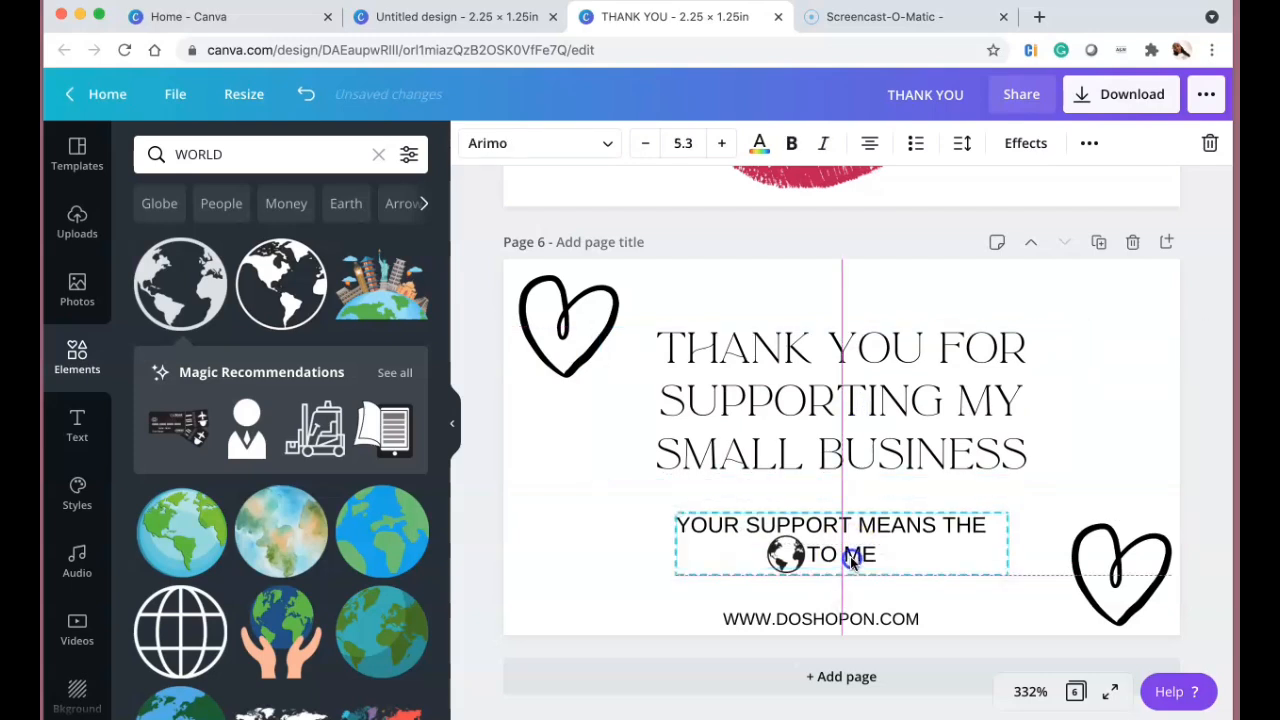
Move the two looped hearts on page 6 inward from their corners and save the design.
left_click_drag(549, 331, 571, 331)
left_click_drag(1110, 560, 1080, 557)
left_click_drag(590, 297, 585, 307)
mouse_move(1134, 579)
left_mouse_down()
mouse_move(1103, 580)
mouse_move(1134, 581)
left_mouse_up()
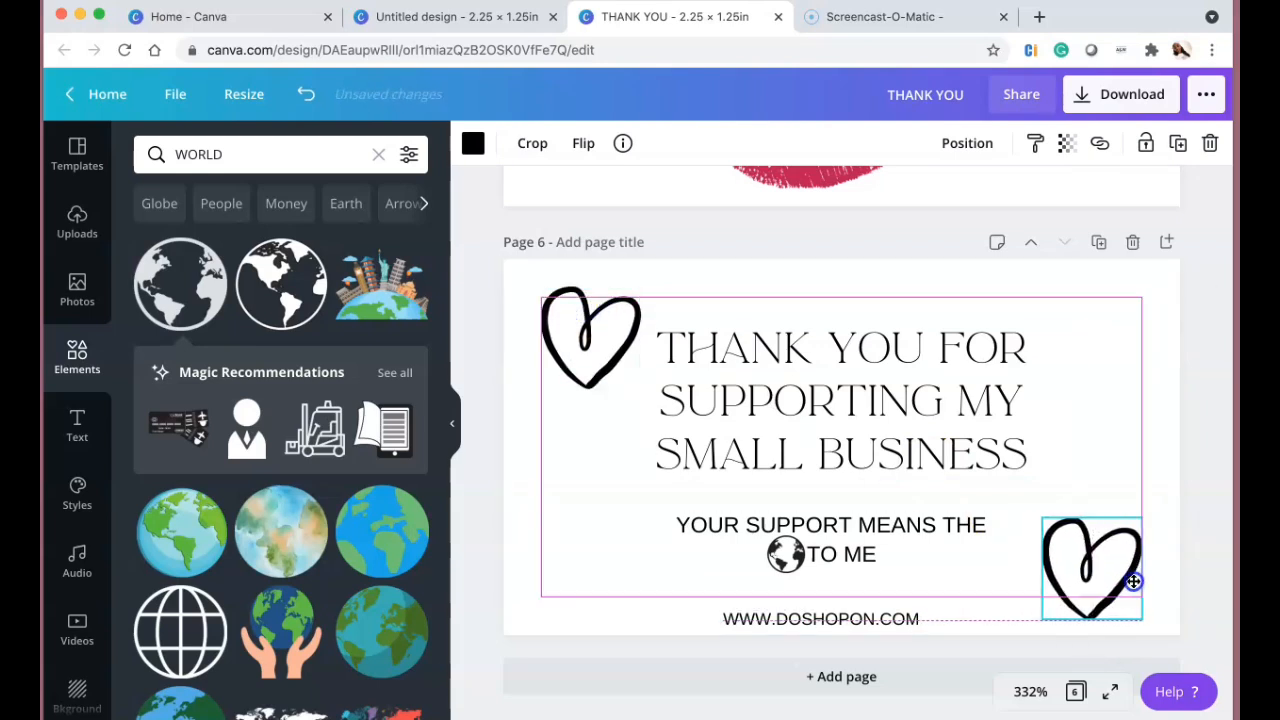
left_click(1186, 436)
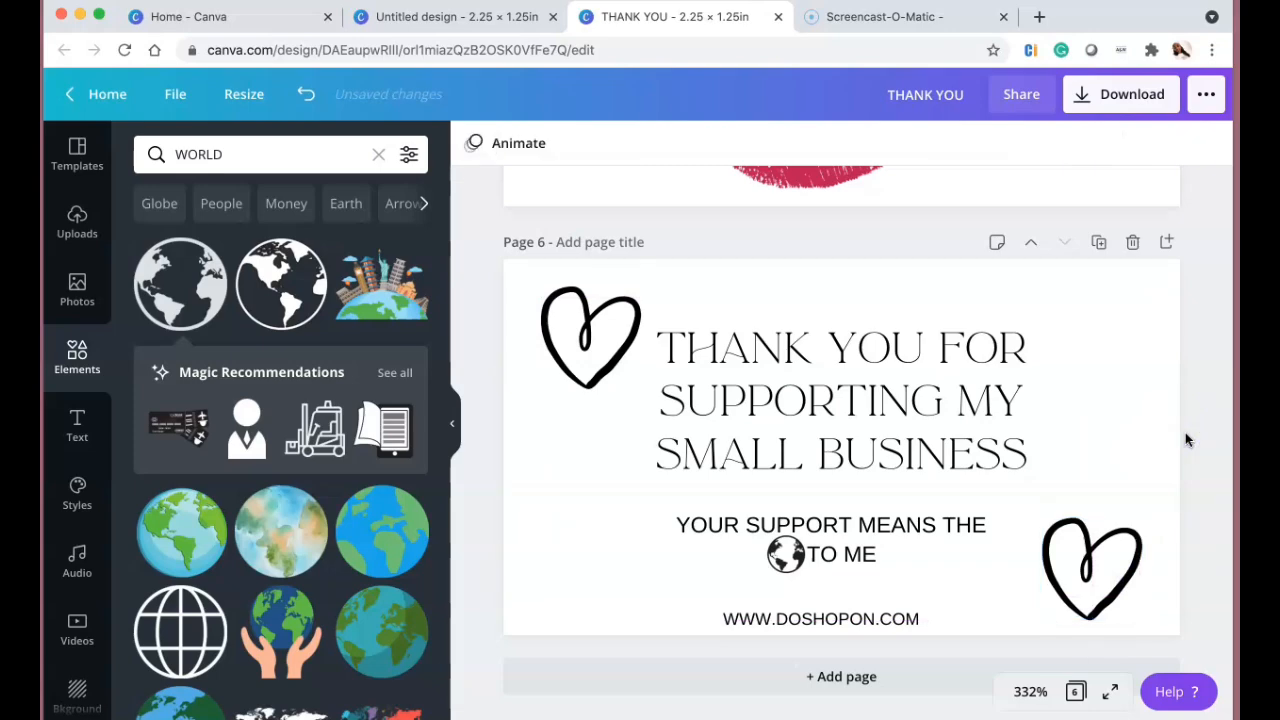
left_click(176, 94)
left_click(243, 414)
Enlarge the upper-left heart on page 6 and replace the lower-right heart with a copy of it.
left_click(628, 378)
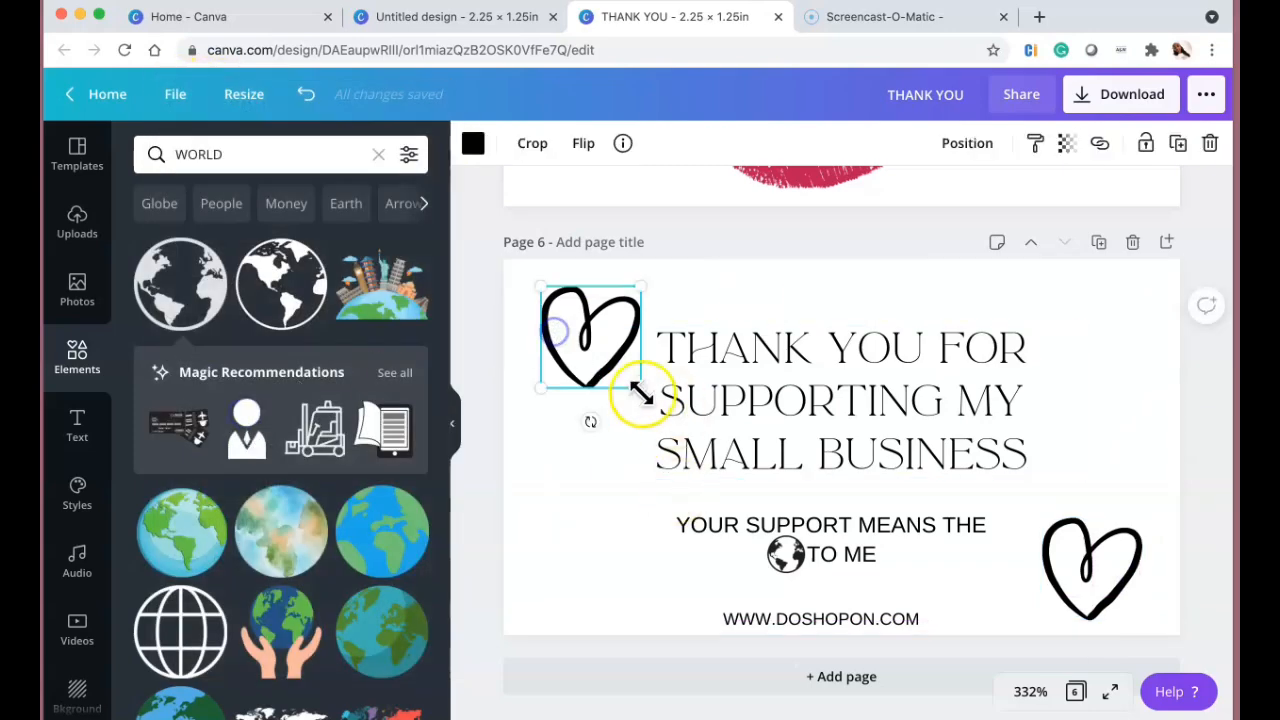
left_click_drag(538, 285, 509, 274)
left_click_drag(503, 268, 505, 268)
left_click_drag(1090, 560, 580, 277)
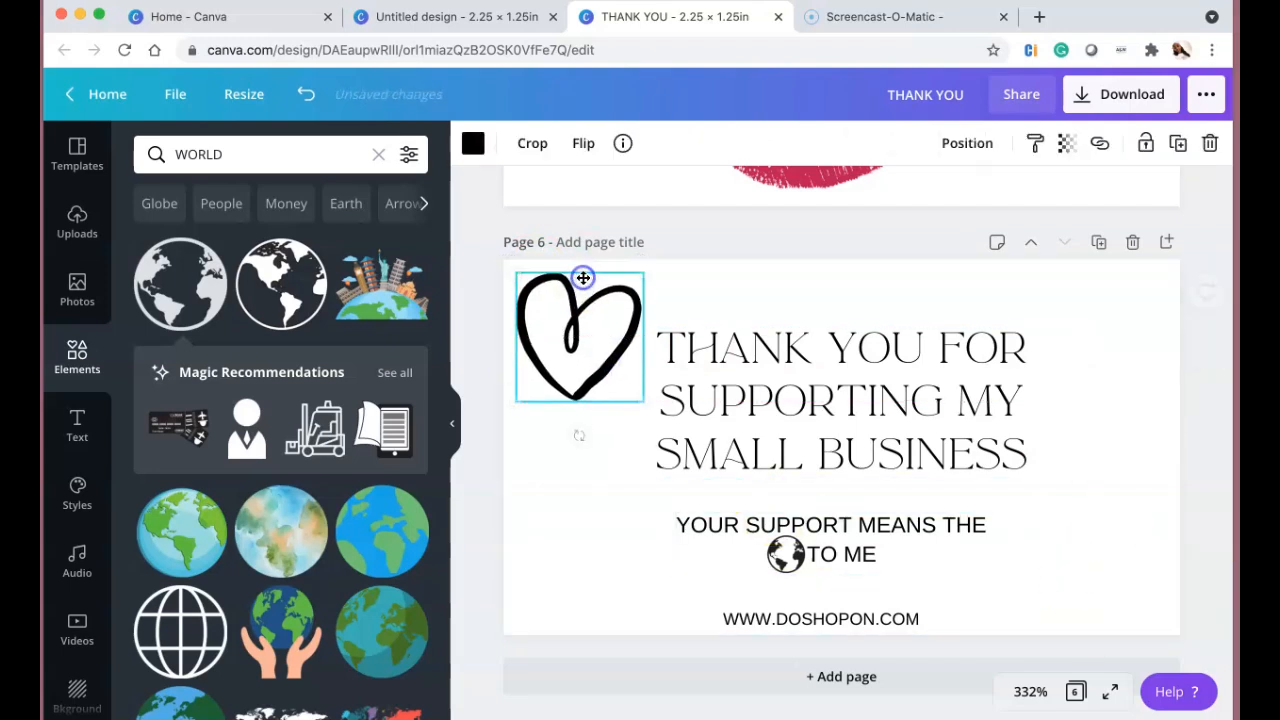
left_click(1178, 143)
left_click_drag(640, 390, 1094, 560)
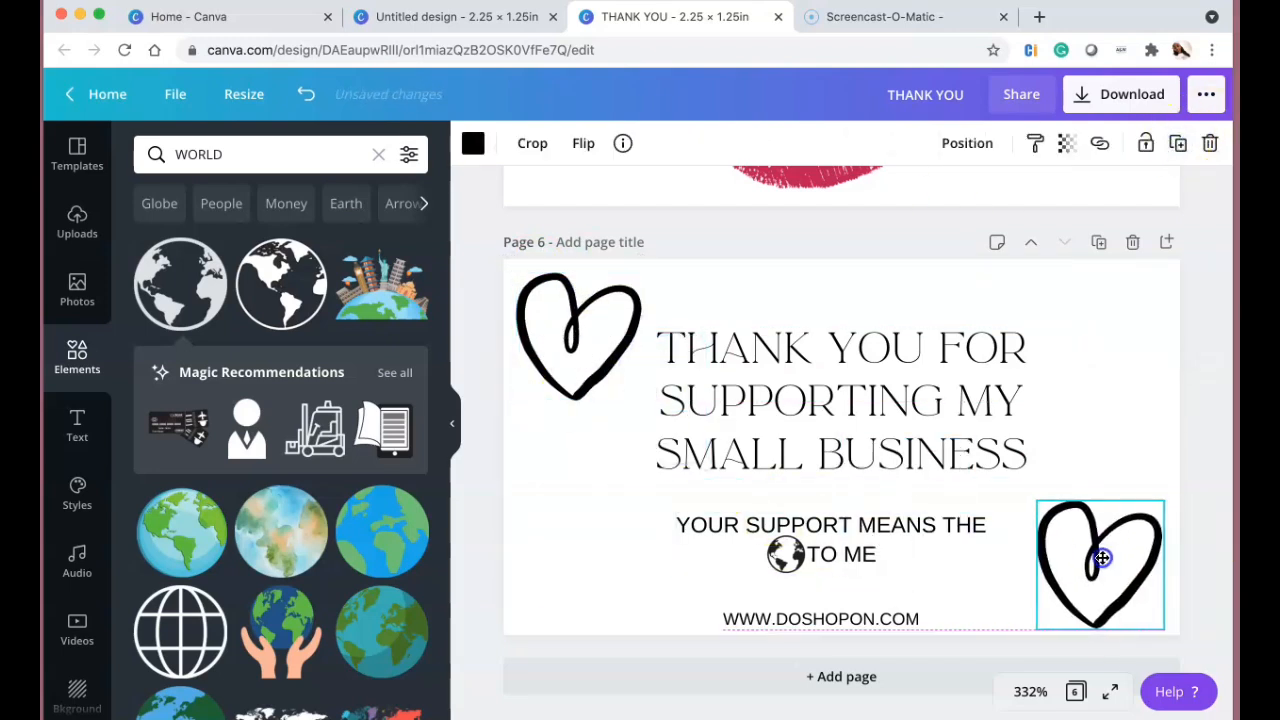
Duplicate the enlarged heart twice and place the copies in the upper-right and lower-left corners of page 6.
left_click(1180, 143)
left_click_drag(1130, 600, 1067, 310)
left_click(1178, 143)
left_click_drag(1137, 400, 555, 568)
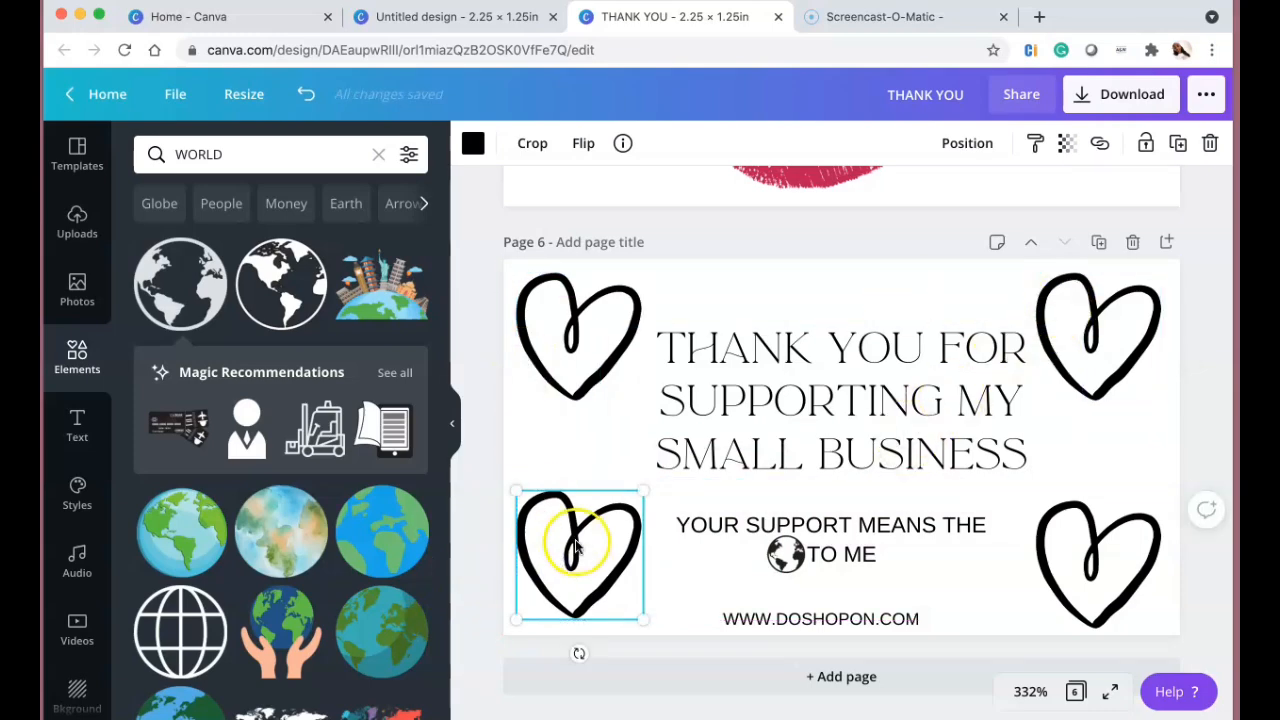
Try adding two more hearts along the right edge of a duplicate of page 6, and delete the duplicate page.
left_click(1098, 242)
left_click(1098, 335)
left_click(1178, 143)
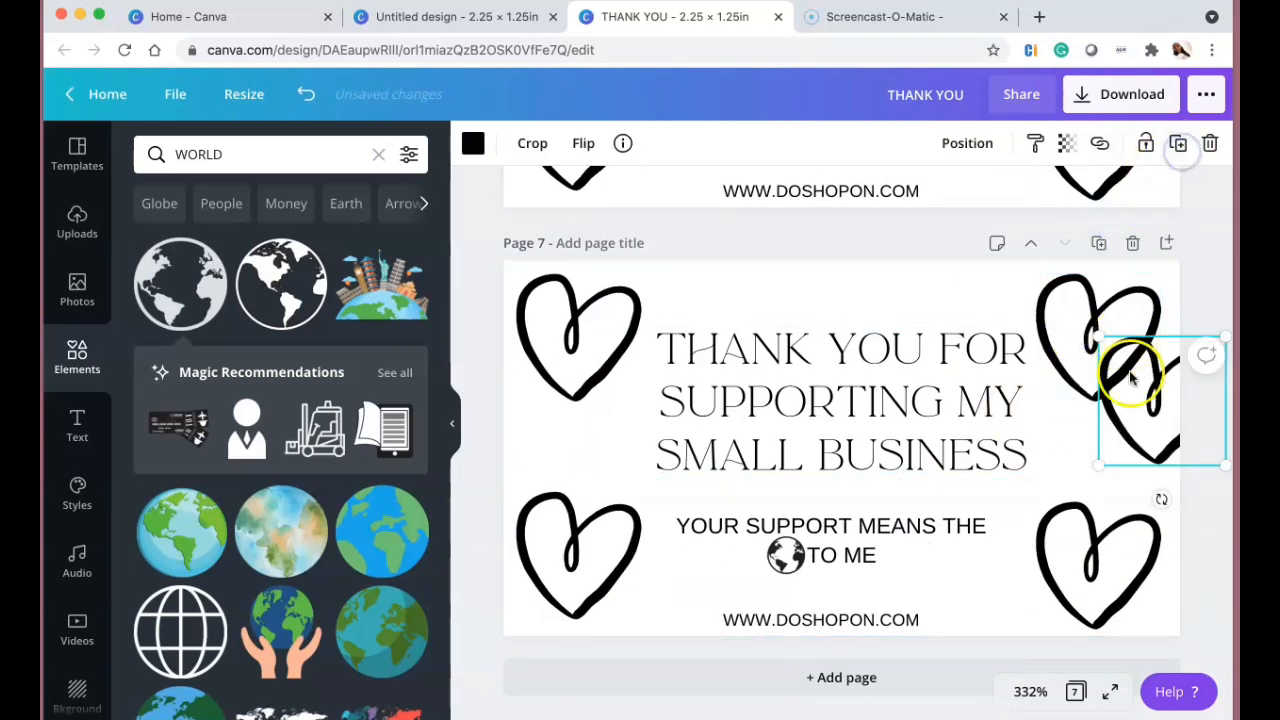
left_click_drag(1129, 375, 1060, 423)
left_click(1178, 143)
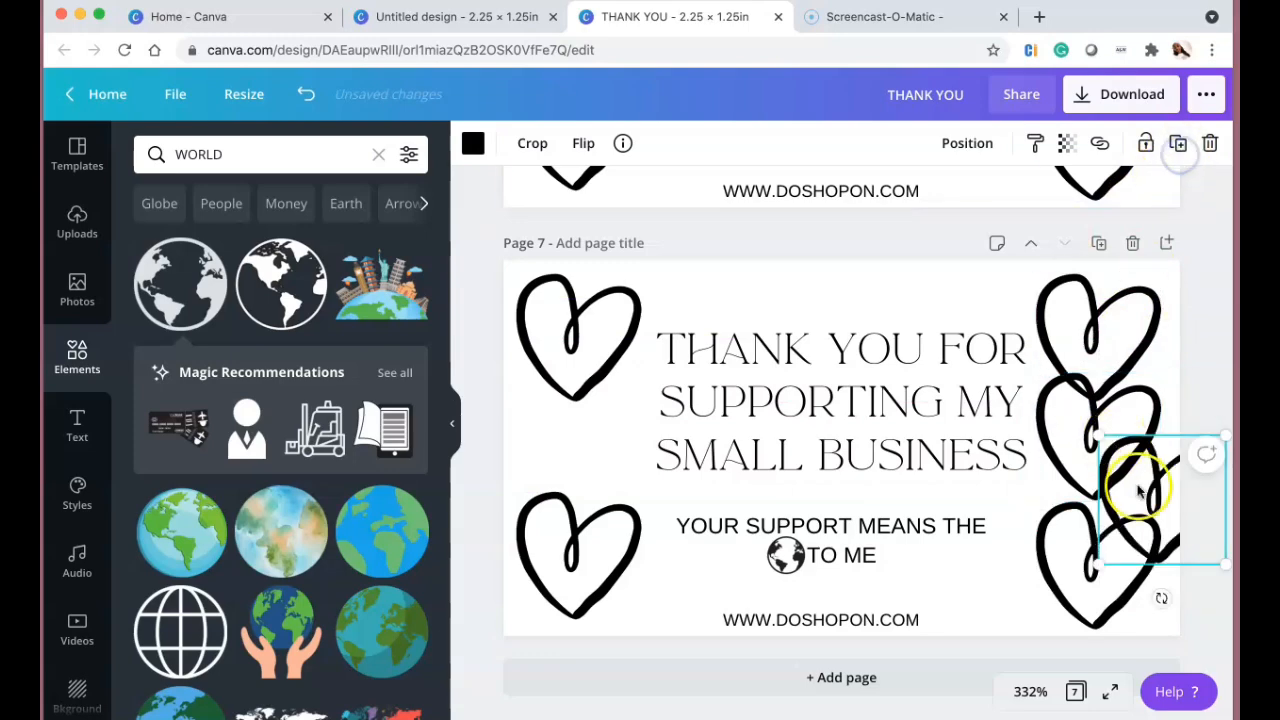
left_click_drag(1137, 471, 1080, 497)
left_click(1132, 243)
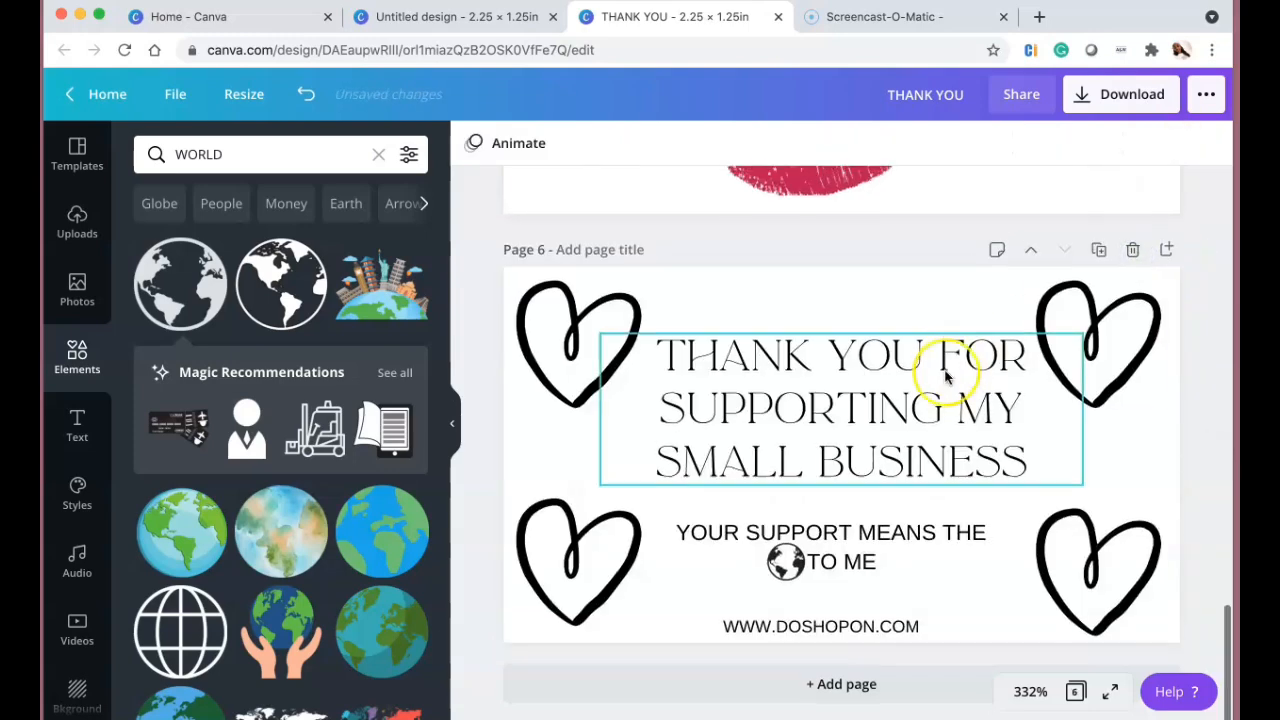
Save the label design.
left_click(172, 87)
left_click(214, 409)
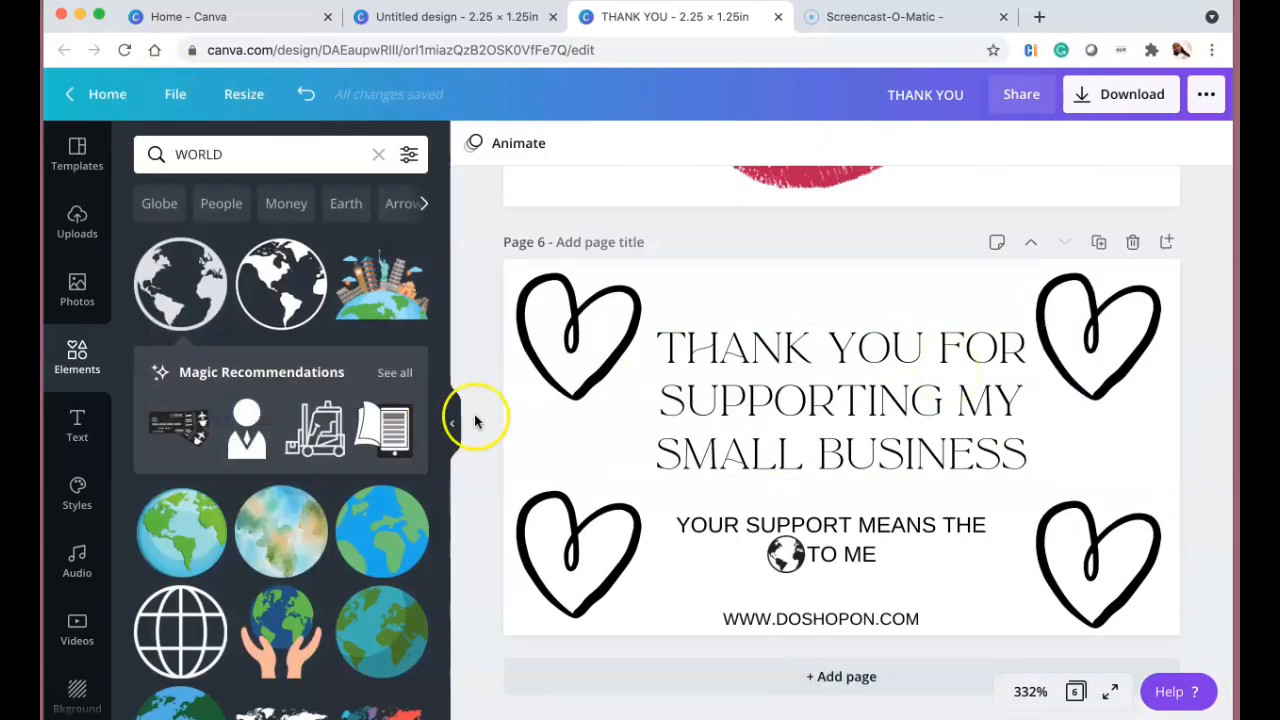
Try duplicating page 2, the thank-you card with lips, and rewording "Beautiful" to "Dreamer", and undo both changes.
scroll(865, 420, "up", 20)
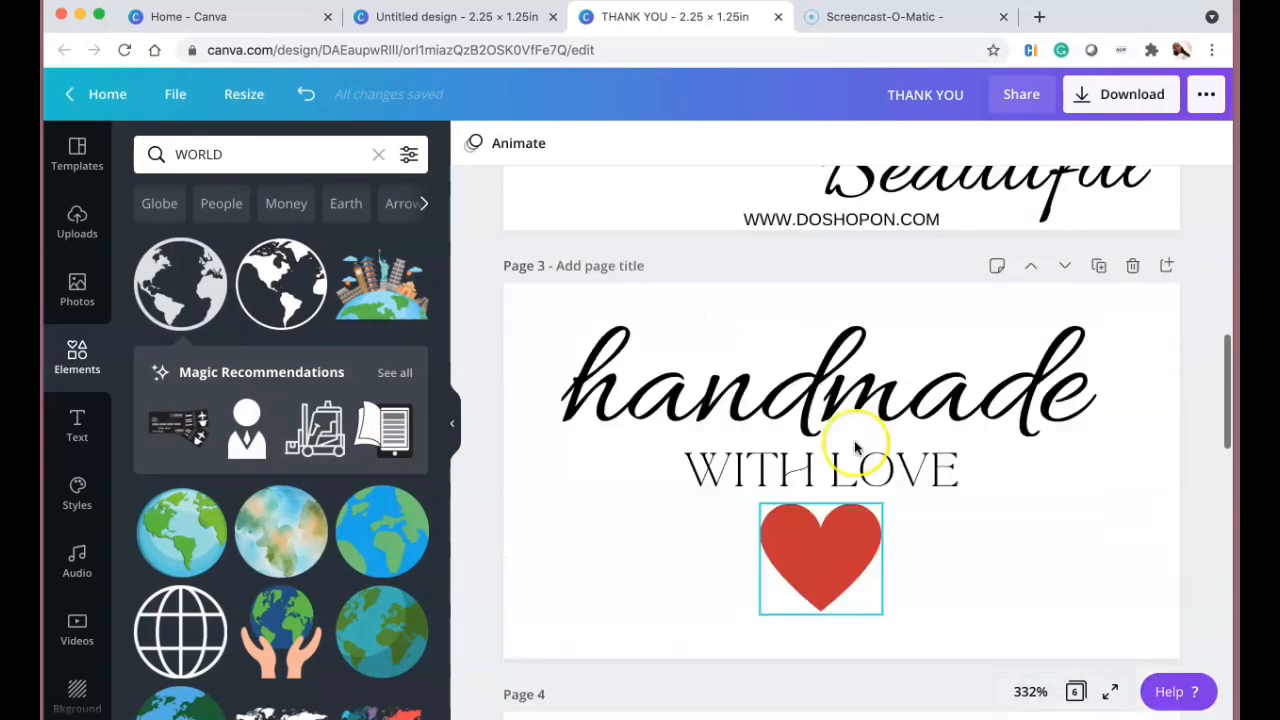
scroll(855, 447, "down", 10)
scroll(829, 337, "up", 8)
left_click(1097, 480)
left_click(1017, 314)
double_click(1017, 314)
type("Dreamer")
left_click(646, 397)
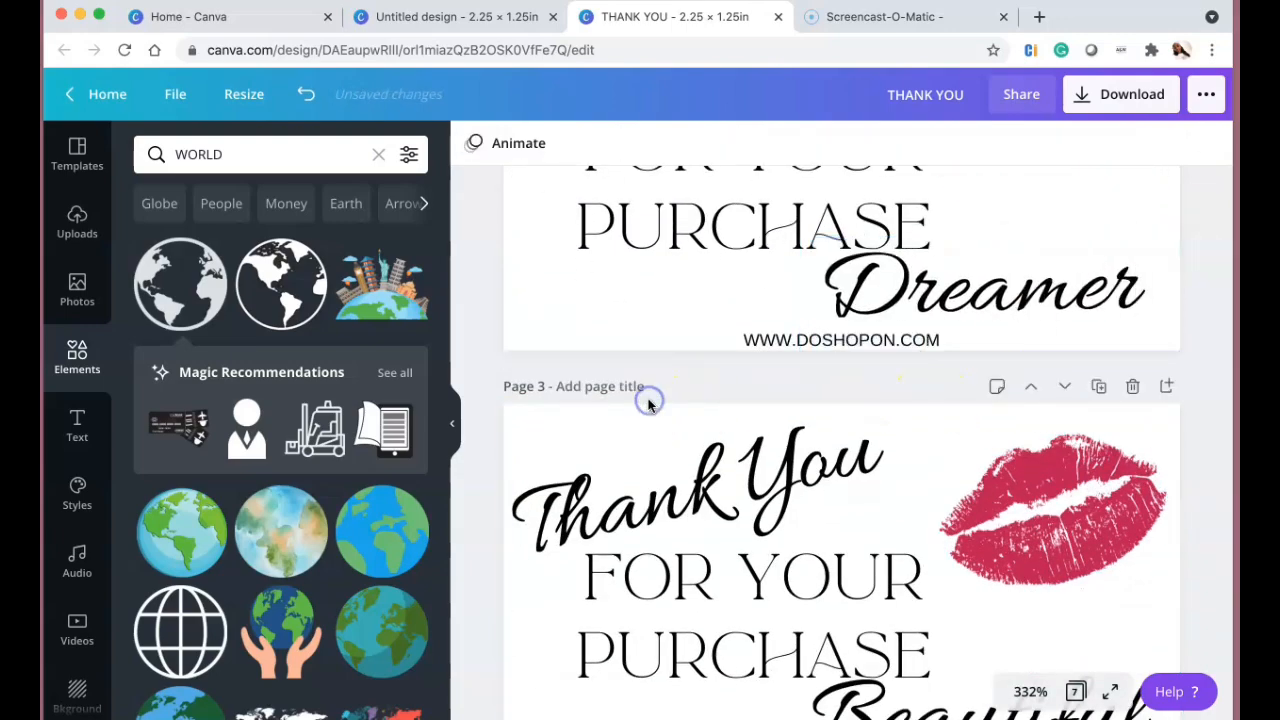
scroll(646, 403, "up", 5)
scroll(648, 405, "down", 4)
scroll(648, 405, "down", 1)
left_click(306, 94)
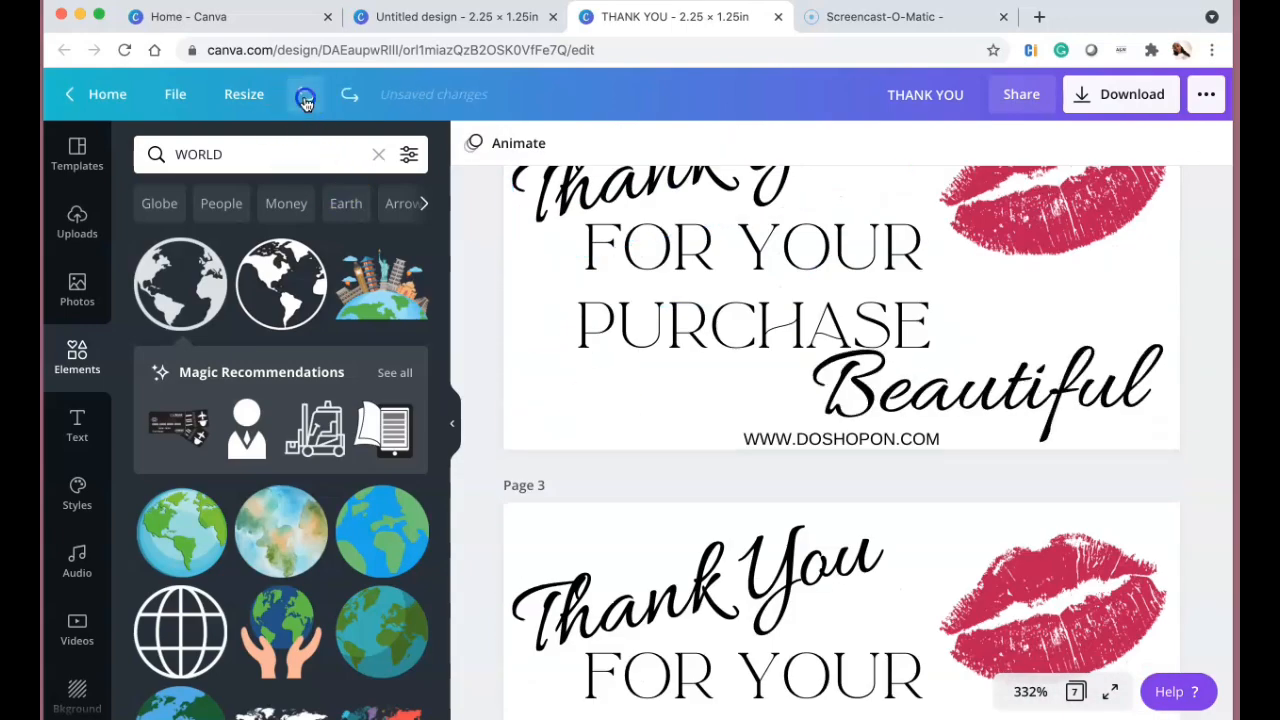
left_click(306, 94)
Restore the duplicated thank-you page and change "Beautiful" to "Dreamer" on the copy.
scroll(720, 417, "down", 5)
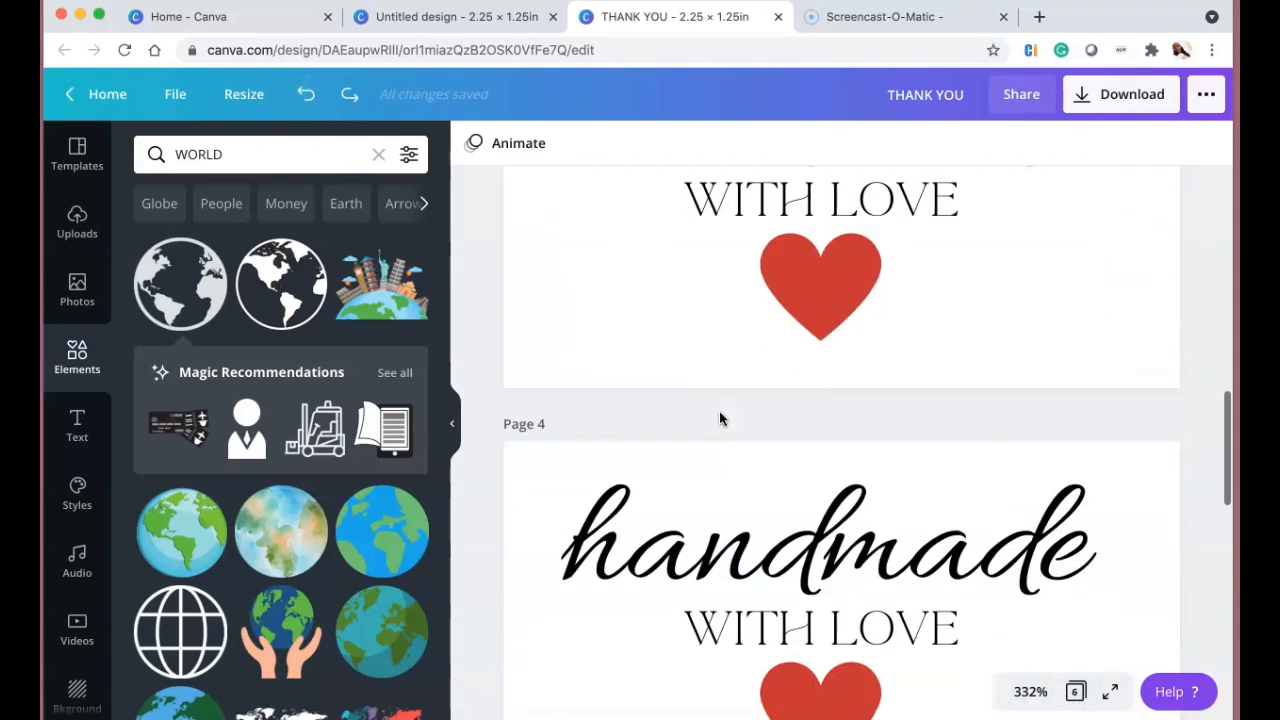
left_click(346, 96)
scroll(543, 414, "up", 8)
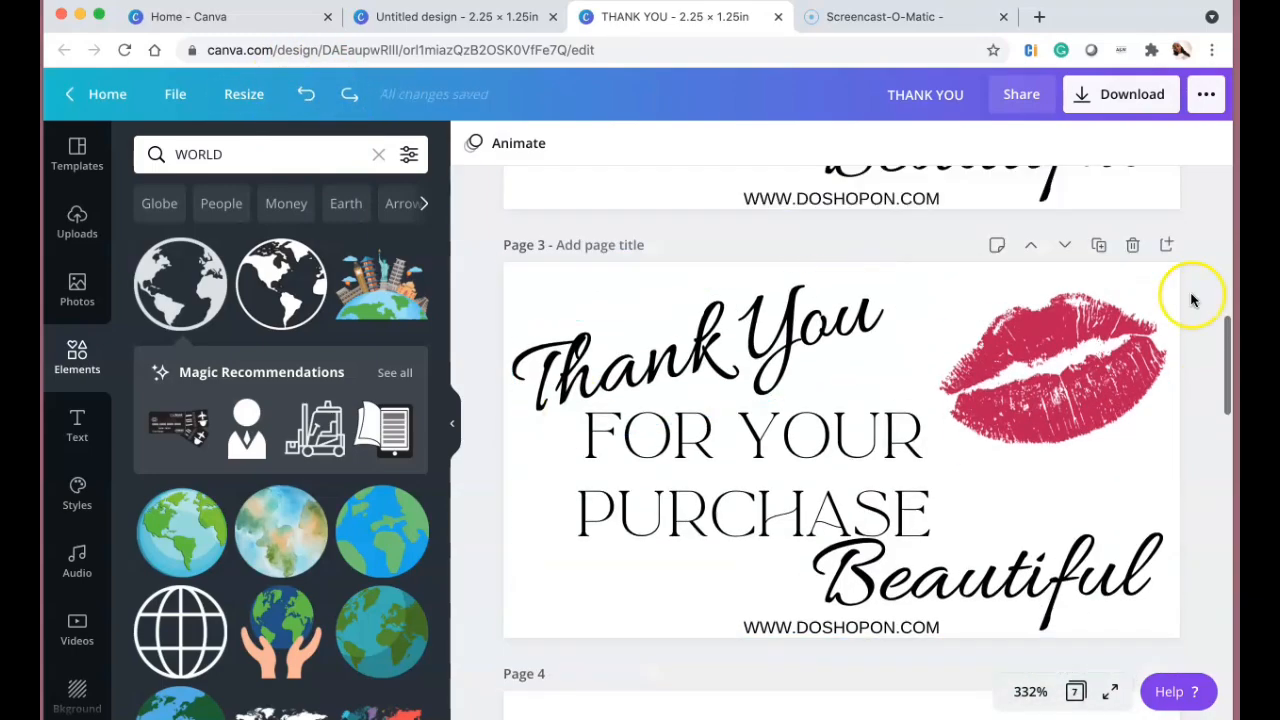
scroll(1116, 317, "down", 6)
double_click(1038, 468)
type("Dreamer")
left_click(651, 600)
left_click(175, 94)
Add a blank page after page 7 and insert the DO SHOP ON logo from the Logos folder.
scroll(838, 323, "down", 3)
scroll(838, 323, "down", 10)
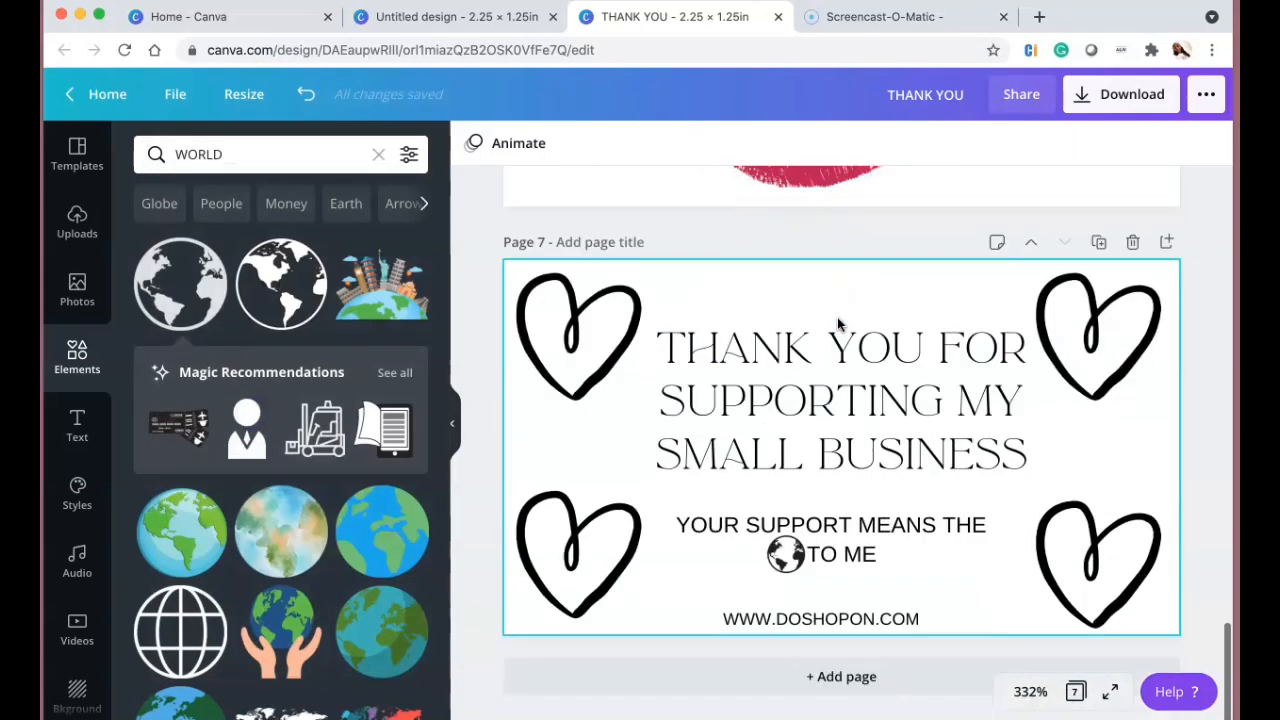
left_click(1097, 243)
left_click(377, 156)
scroll(73, 405, "down", 3)
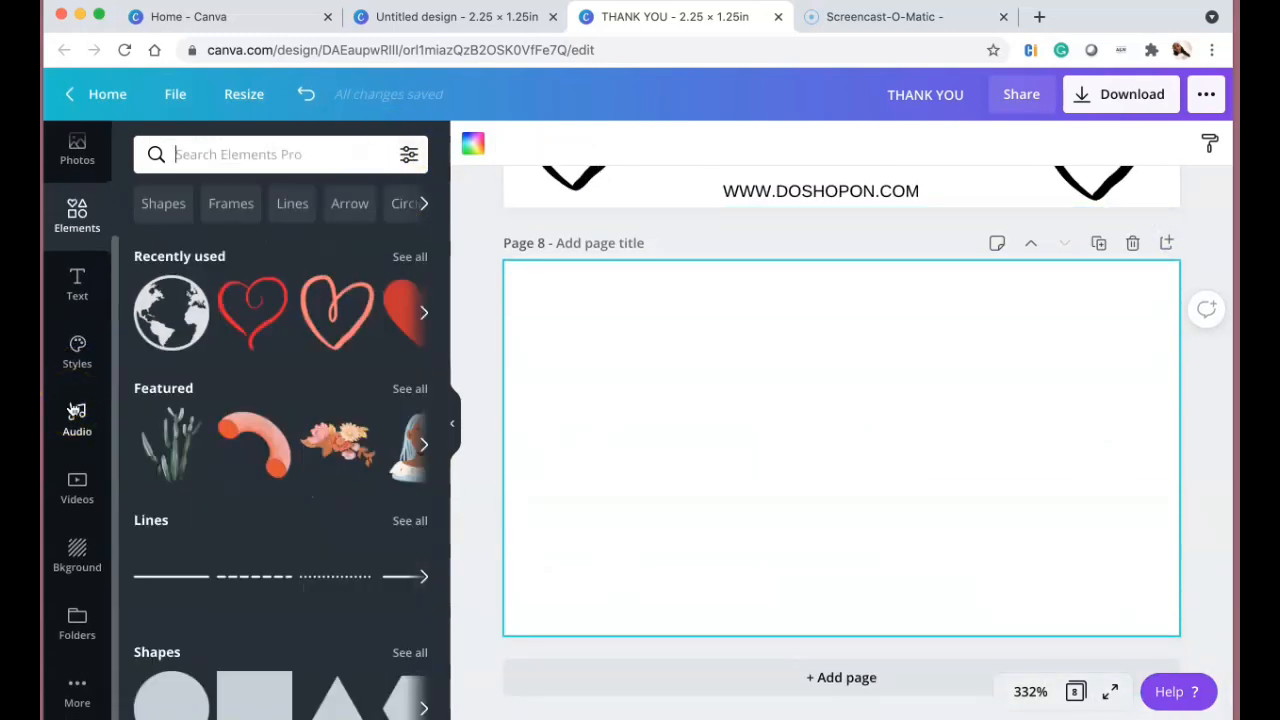
left_click(77, 620)
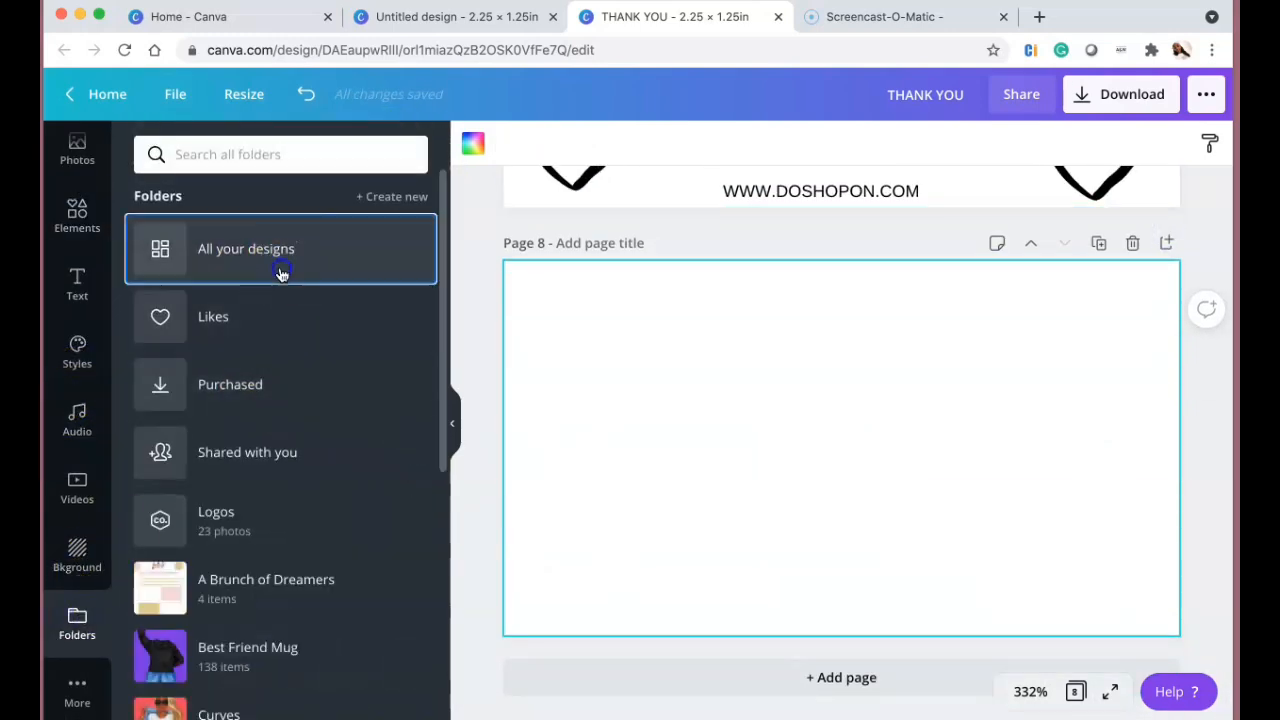
left_click(214, 517)
left_click(343, 363)
scroll(335, 488, "down", 5)
scroll(335, 488, "down", 2)
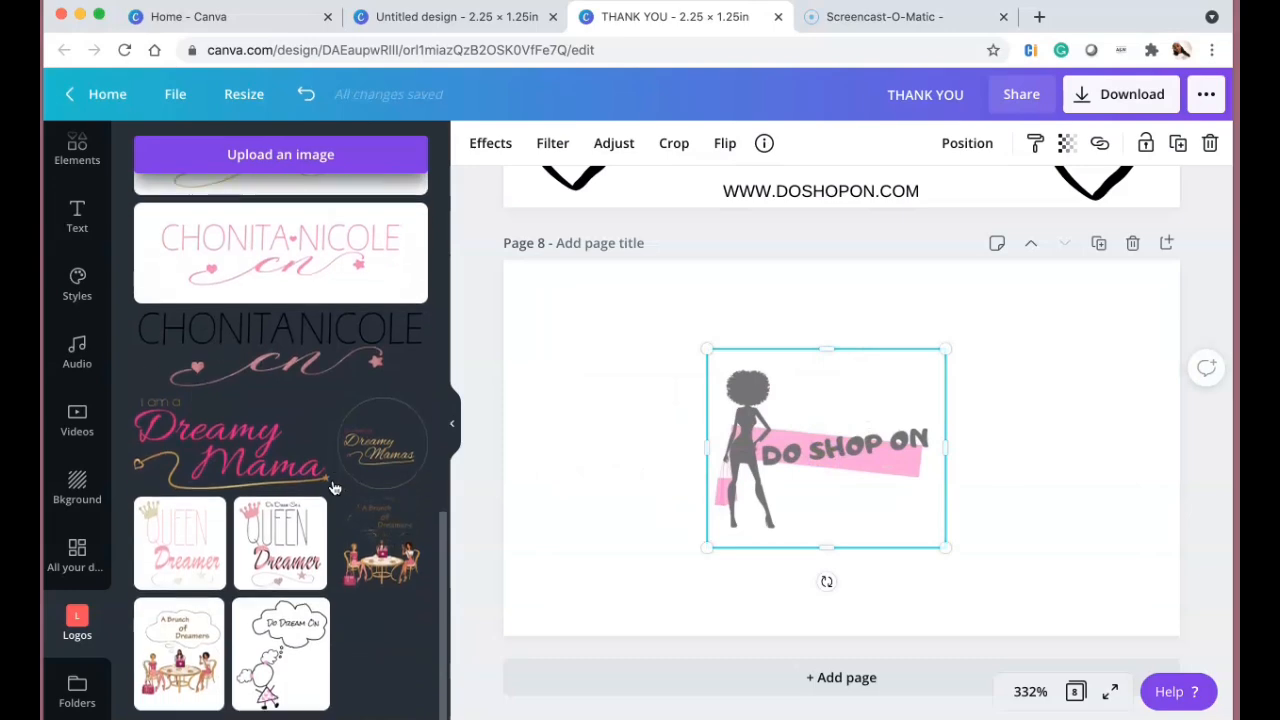
scroll(334, 486, "up", 10)
left_click(735, 458)
Duplicate page 7, the small-business support label, and copy the DO SHOP ON logo from the last page.
scroll(735, 458, "up", 4)
scroll(735, 458, "down", 1)
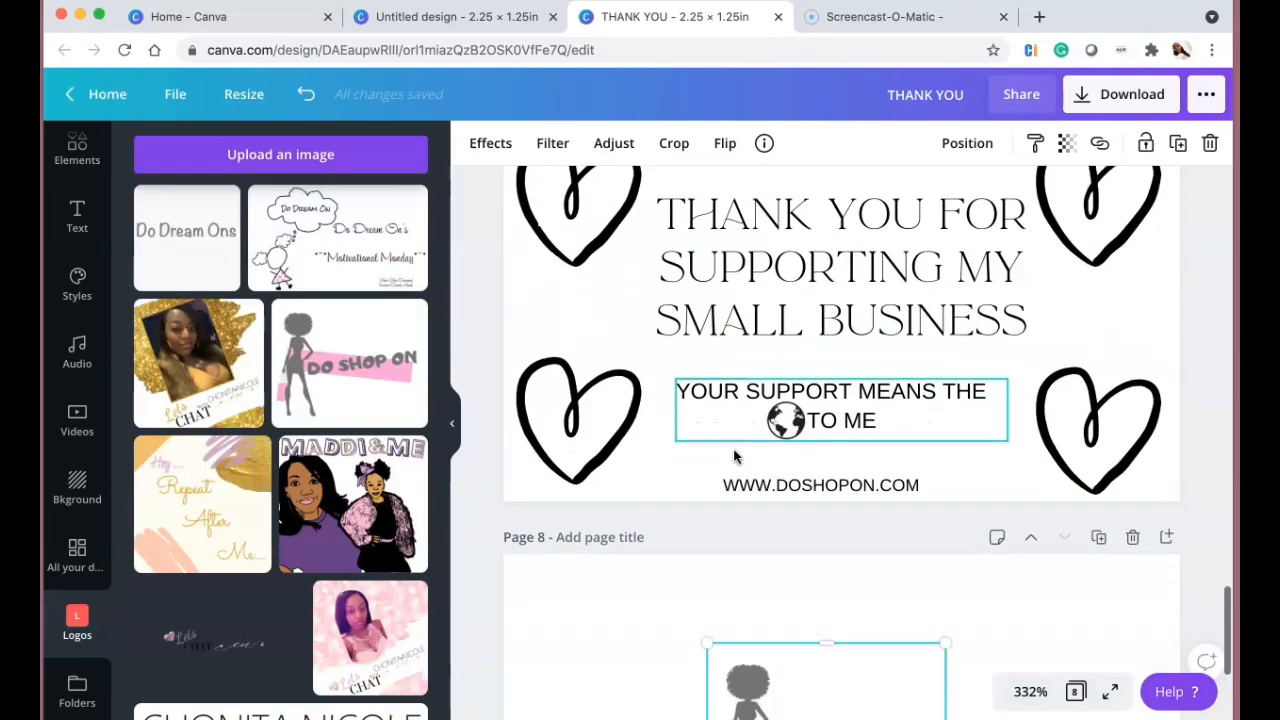
scroll(1095, 244, "up", 1)
left_click(1096, 244)
scroll(857, 543, "down", 4)
left_click(857, 457)
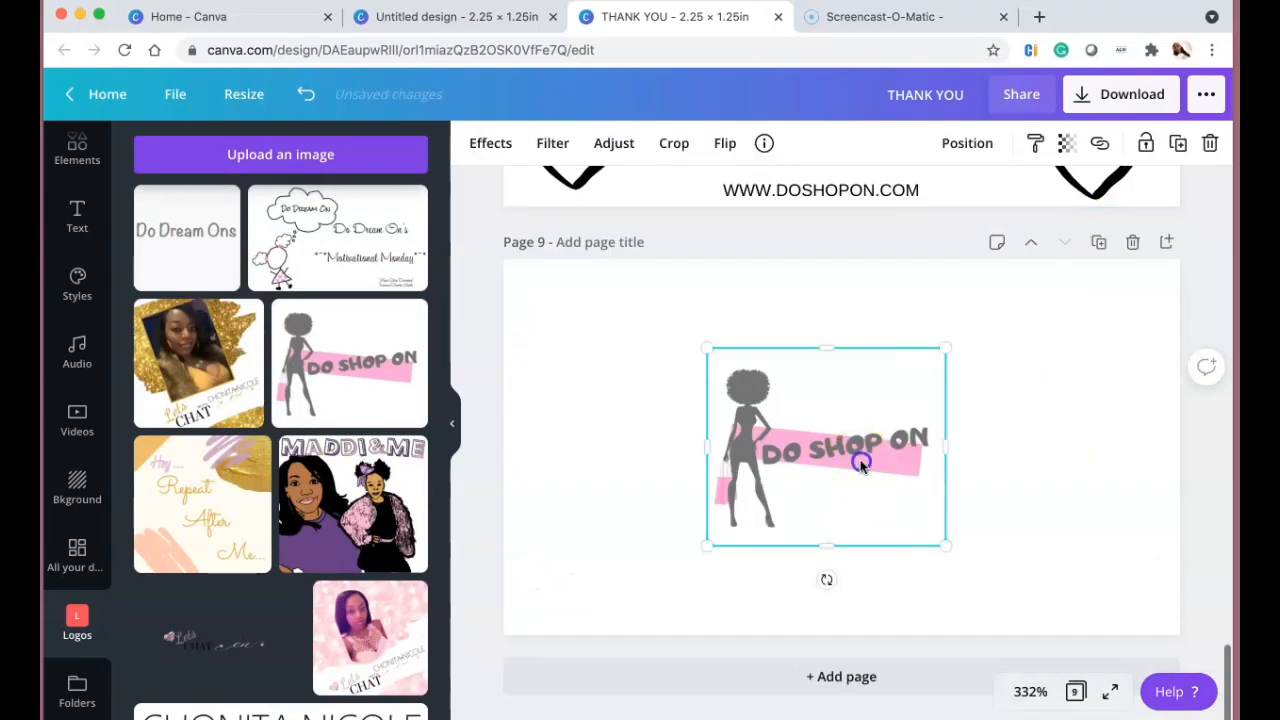
Shrink the heading on page 8 to size 6 and move it up between the upper hearts.
scroll(860, 463, "up", 2)
scroll(860, 467, "up", 3)
scroll(1000, 430, "down", 1)
left_click(1057, 410)
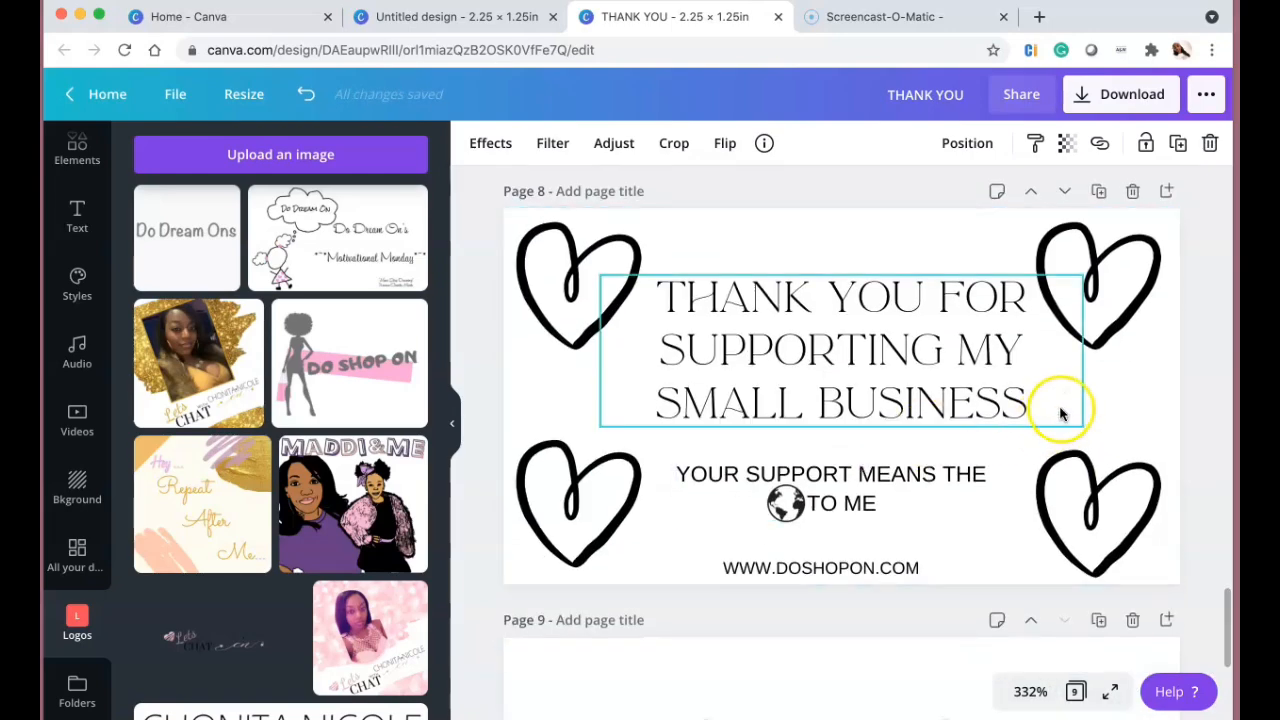
left_click_drag(1009, 380, 929, 329)
left_click_drag(780, 314, 851, 289)
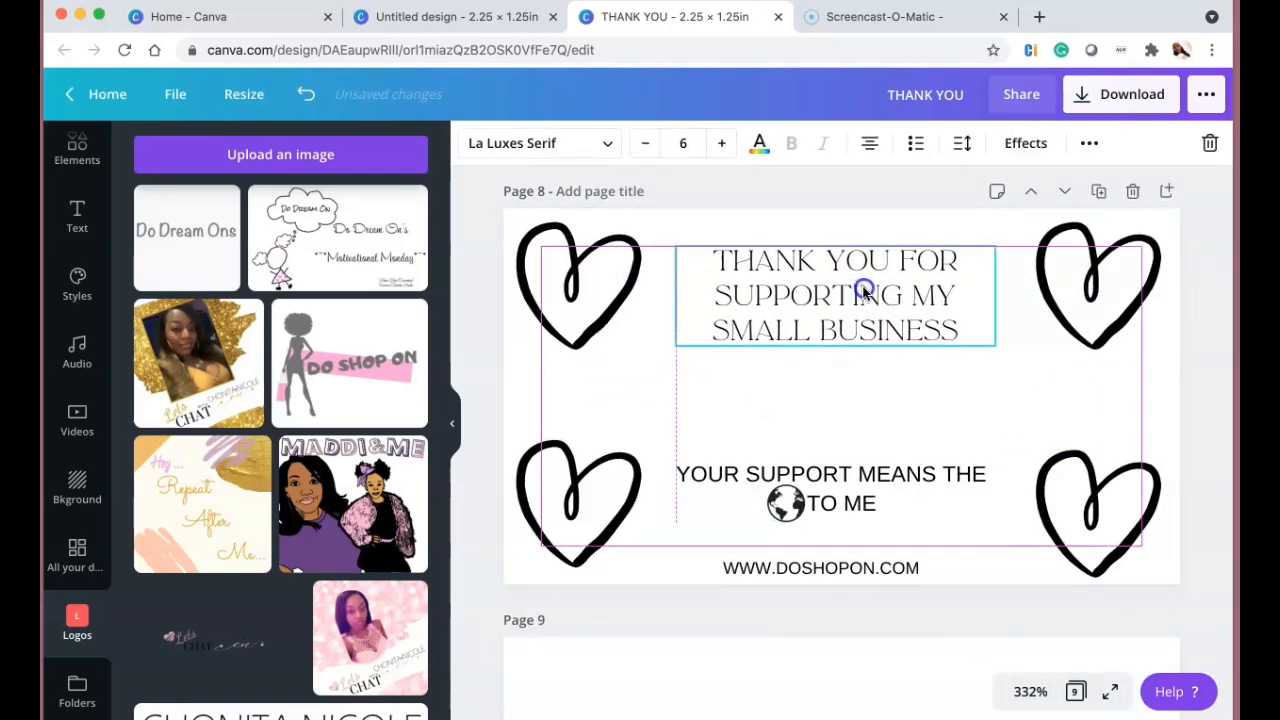
Paste the DO SHOP ON logo onto page 8, shrink it and place it between the heading and the support line.
left_click(938, 395)
key("ctrl+v")
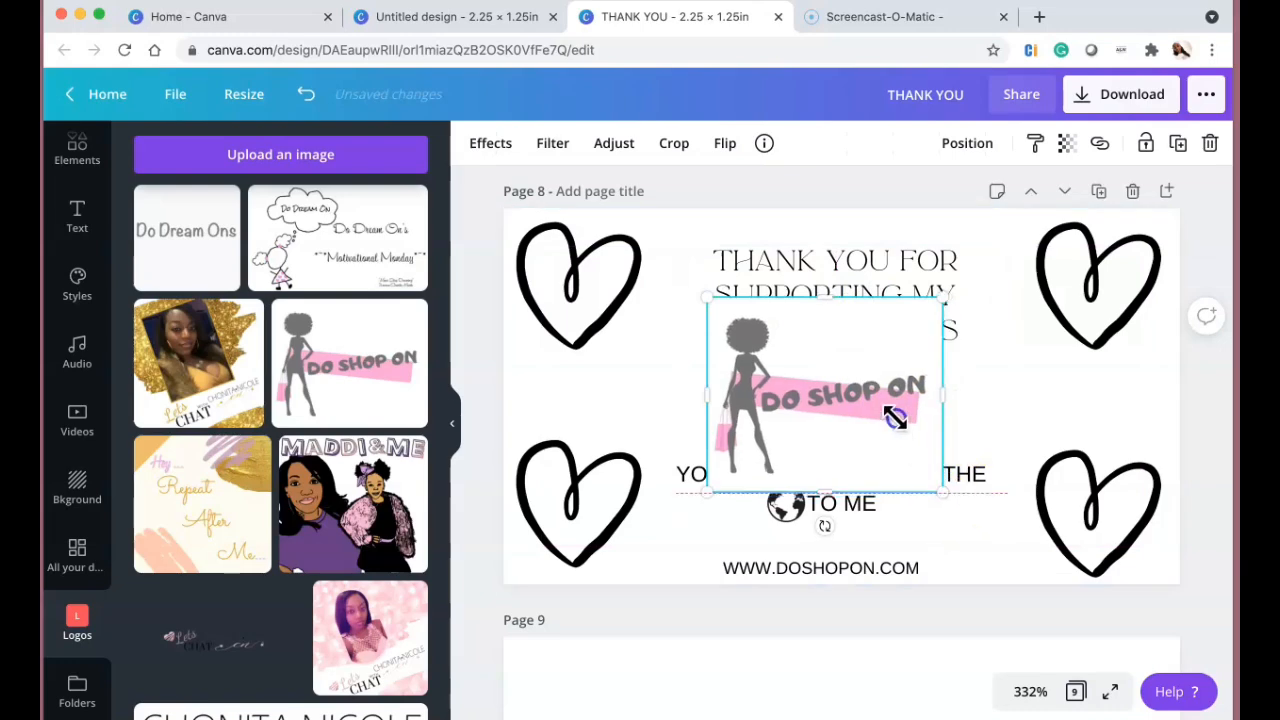
left_click_drag(894, 423, 843, 415)
left_click_drag(811, 354, 850, 401)
Enlarge the page 8 heading to size 7.8 and move it up between the upper hearts.
left_click(685, 315)
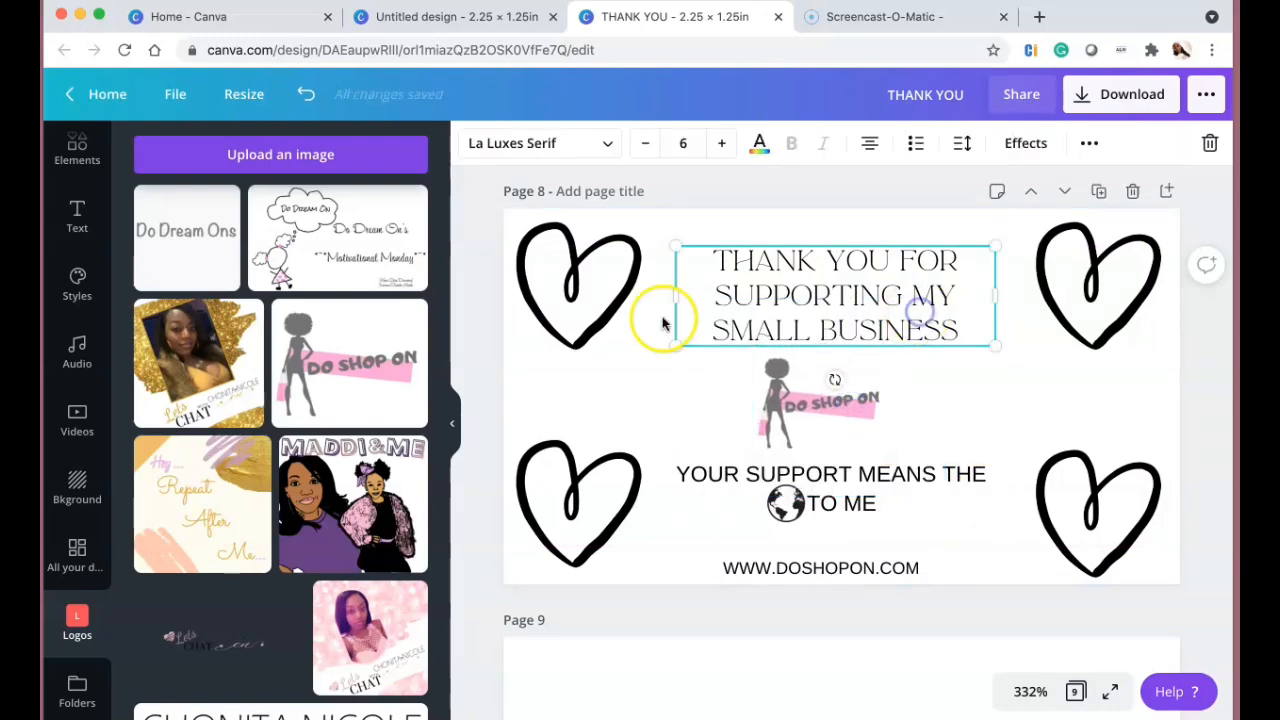
mouse_move(677, 294)
left_mouse_down()
mouse_move(617, 290)
mouse_move(665, 288)
left_mouse_up()
left_click_drag(663, 345, 572, 390)
left_click_drag(838, 282, 880, 260)
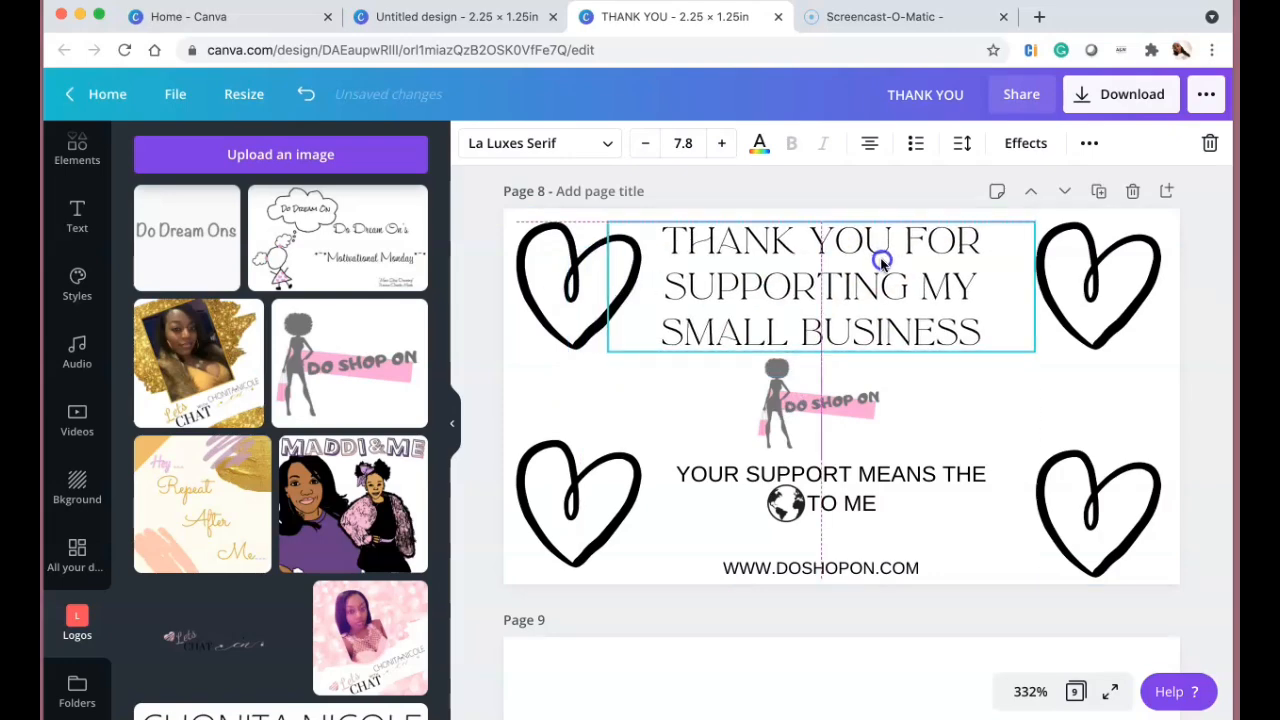
Delete page 9, which holds only the DO SHOP ON logo.
left_click(917, 465)
left_click(980, 586)
scroll(980, 587, "down", 2)
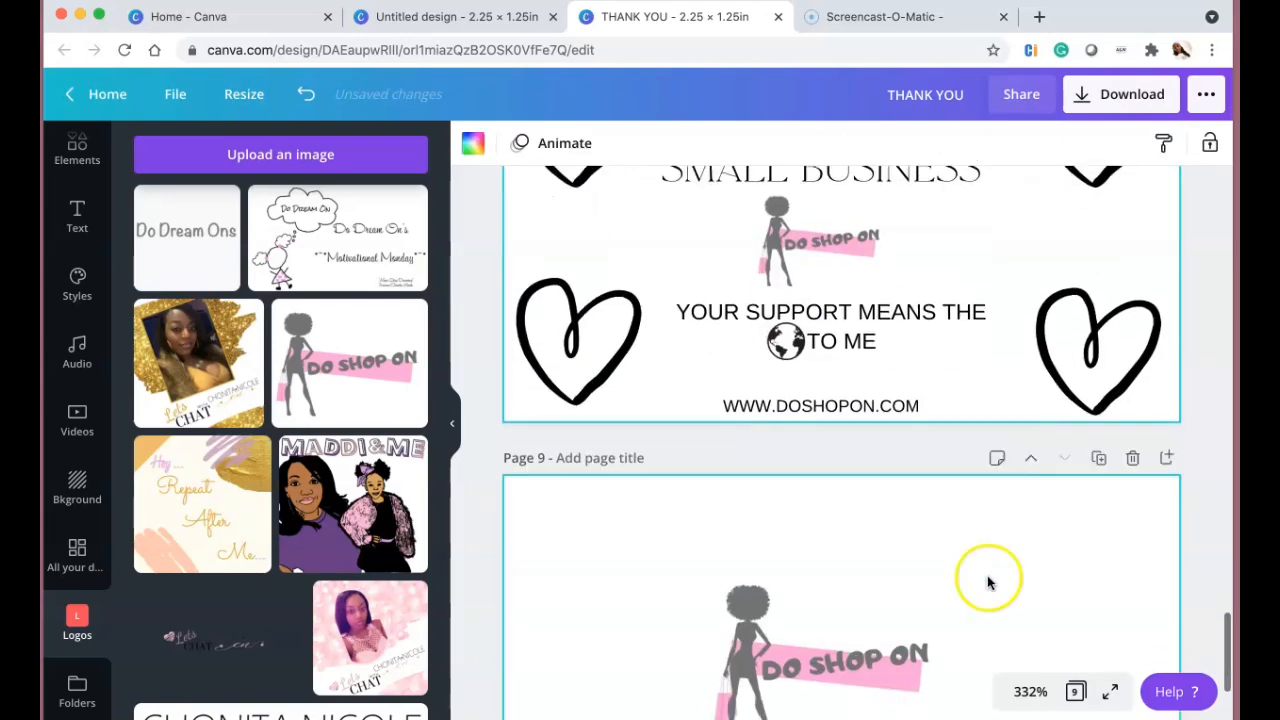
left_click(1133, 457)
Move the support line down to just above the web address and enlarge the logo in the space above it.
left_click_drag(903, 529, 903, 551)
left_click(768, 492)
left_click_drag(749, 503, 711, 531)
left_click_drag(838, 472, 849, 472)
Remove the logo's background with the Background Remover effect.
left_click(500, 146)
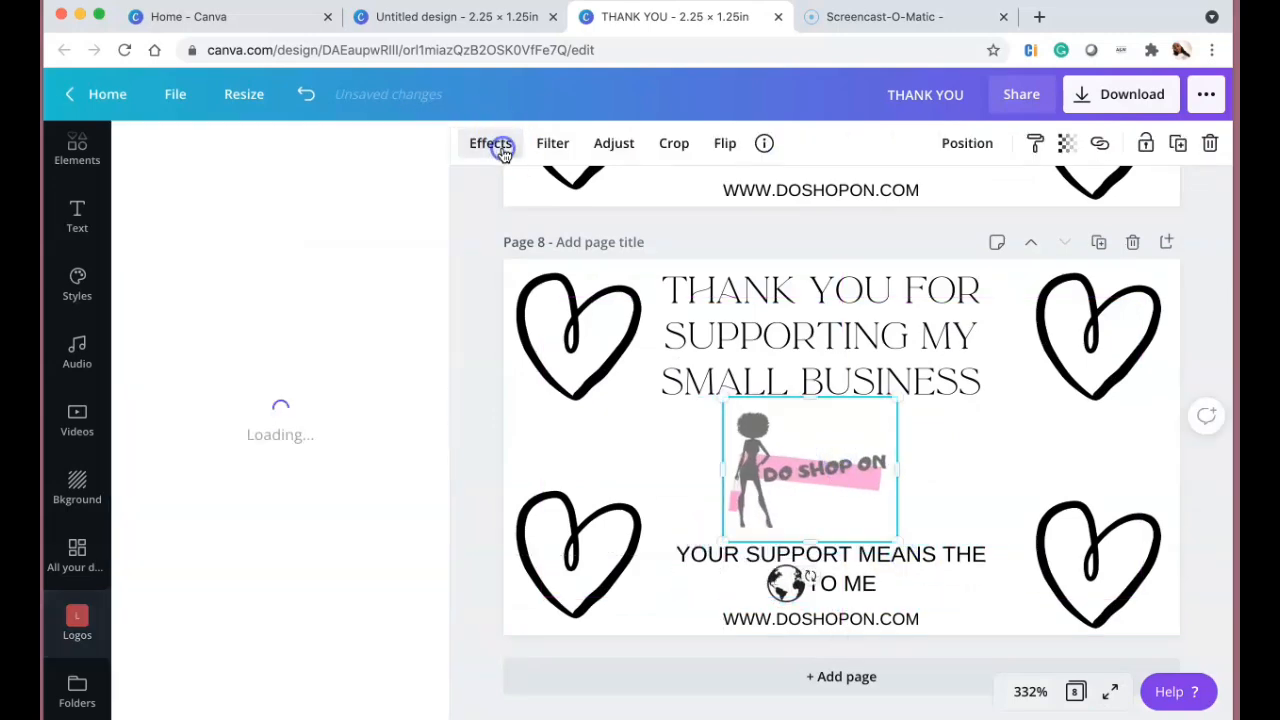
left_click(271, 206)
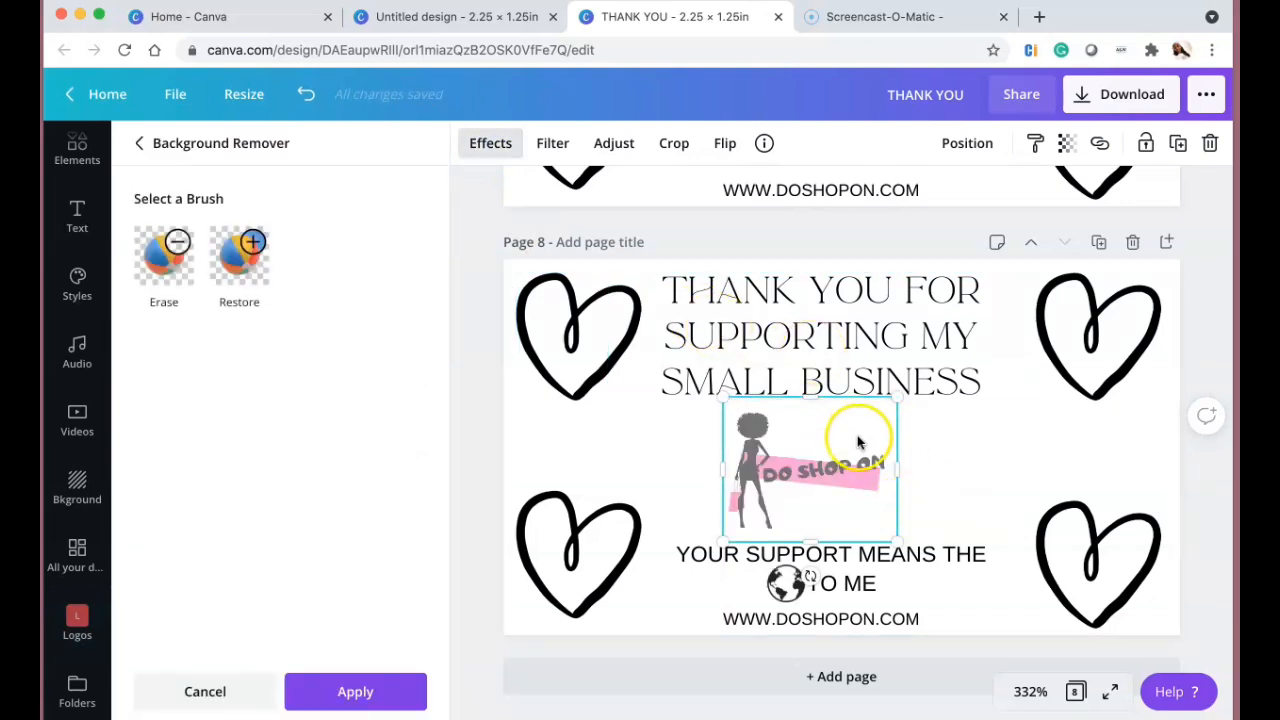
left_click(966, 477)
Enlarge the logo to about 0.7 in wide, then try a higher position for it and undo that move.
left_click(890, 530)
left_click_drag(903, 543, 938, 553)
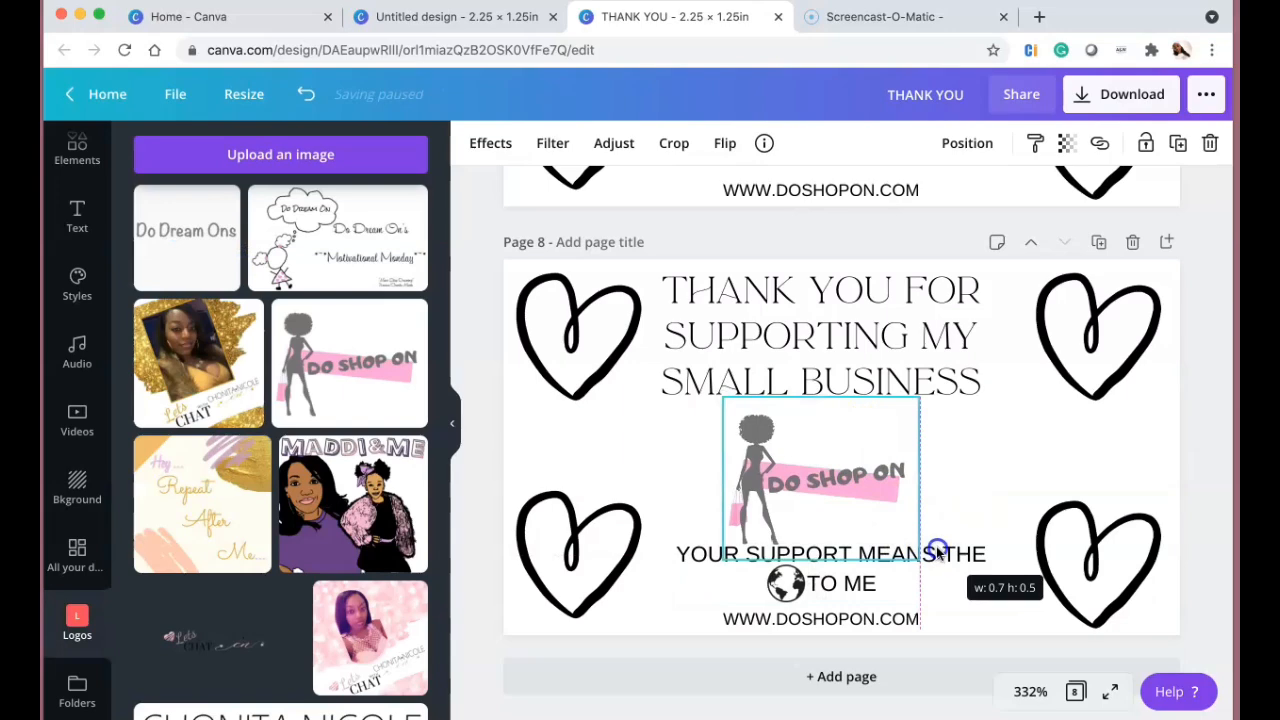
left_click_drag(728, 398, 713, 379)
left_click_drag(922, 570, 924, 574)
left_click(1018, 476)
left_click(857, 472)
left_click_drag(857, 468, 868, 445)
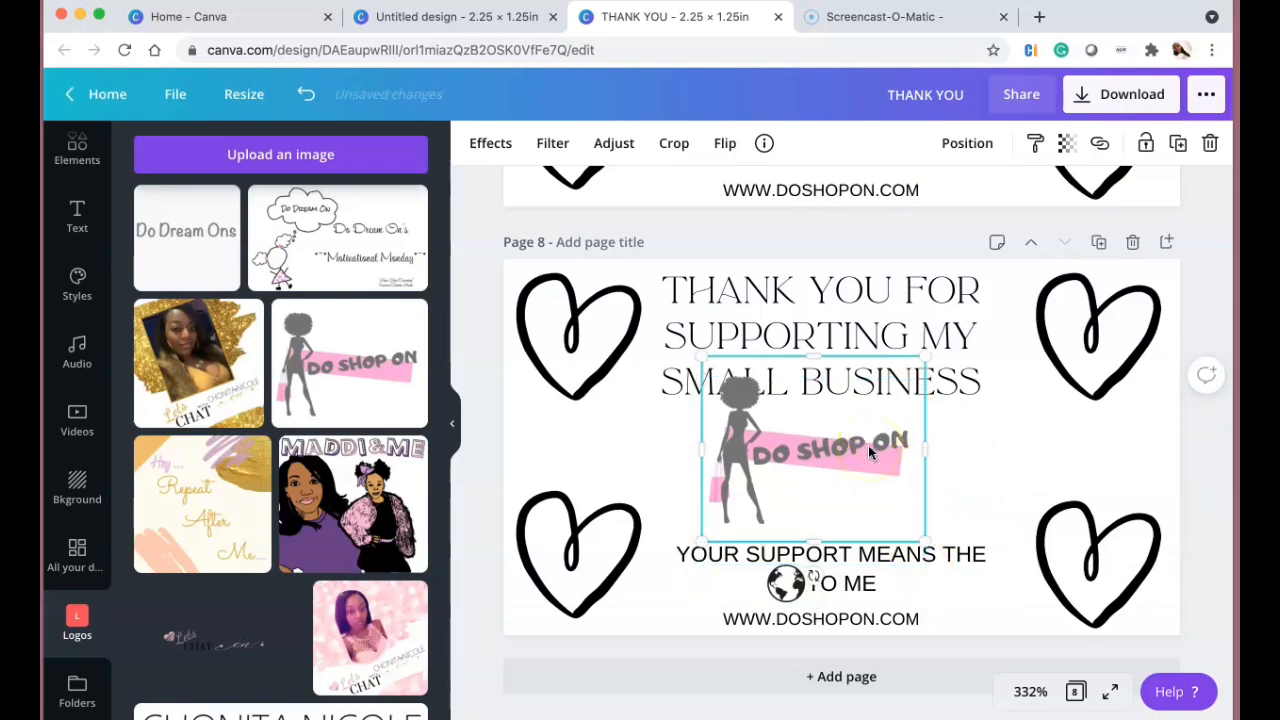
key("ctrl+z")
Shrink the logo slightly and reposition it between the heading and the support line.
left_click(966, 449)
left_click(922, 547)
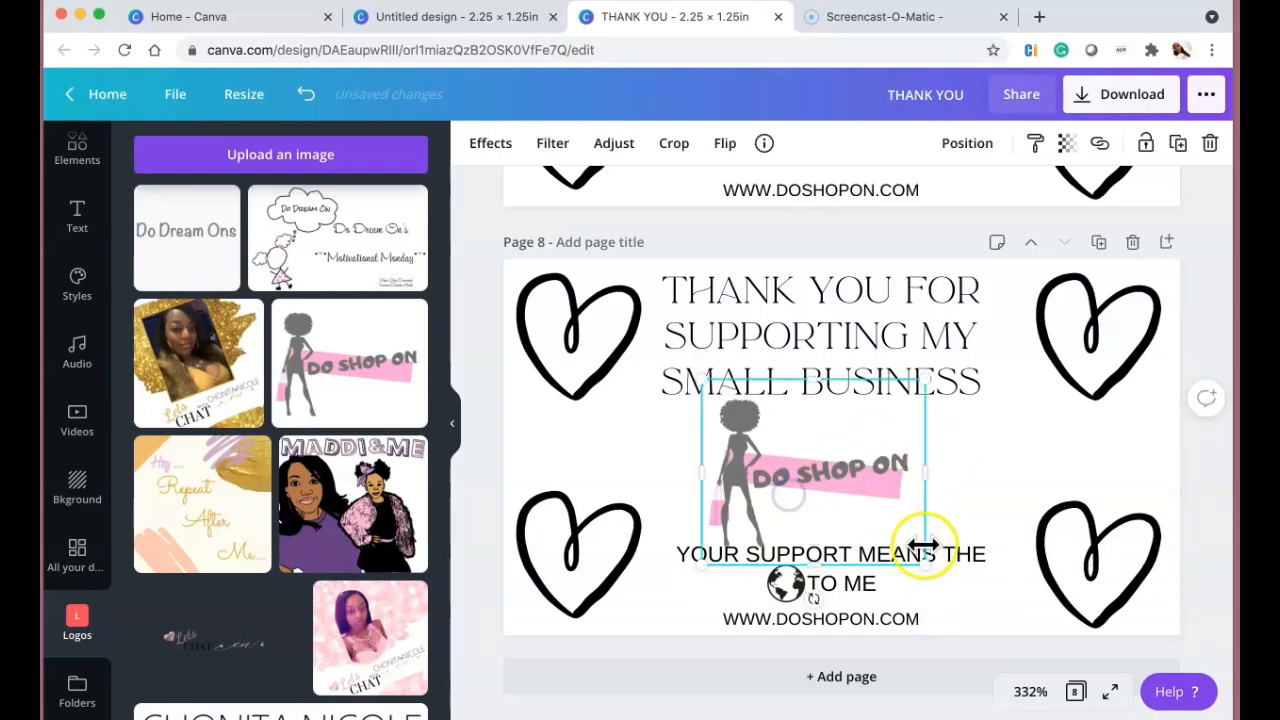
left_click_drag(920, 563, 920, 560)
left_click(1054, 451)
mouse_move(820, 470)
left_mouse_down()
mouse_move(828, 463)
mouse_move(780, 472)
mouse_move(829, 466)
mouse_move(802, 468)
left_mouse_up()
Centre the heading on page 8, narrow its text box, and centre the logo beneath it.
left_click_drag(875, 337, 889, 337)
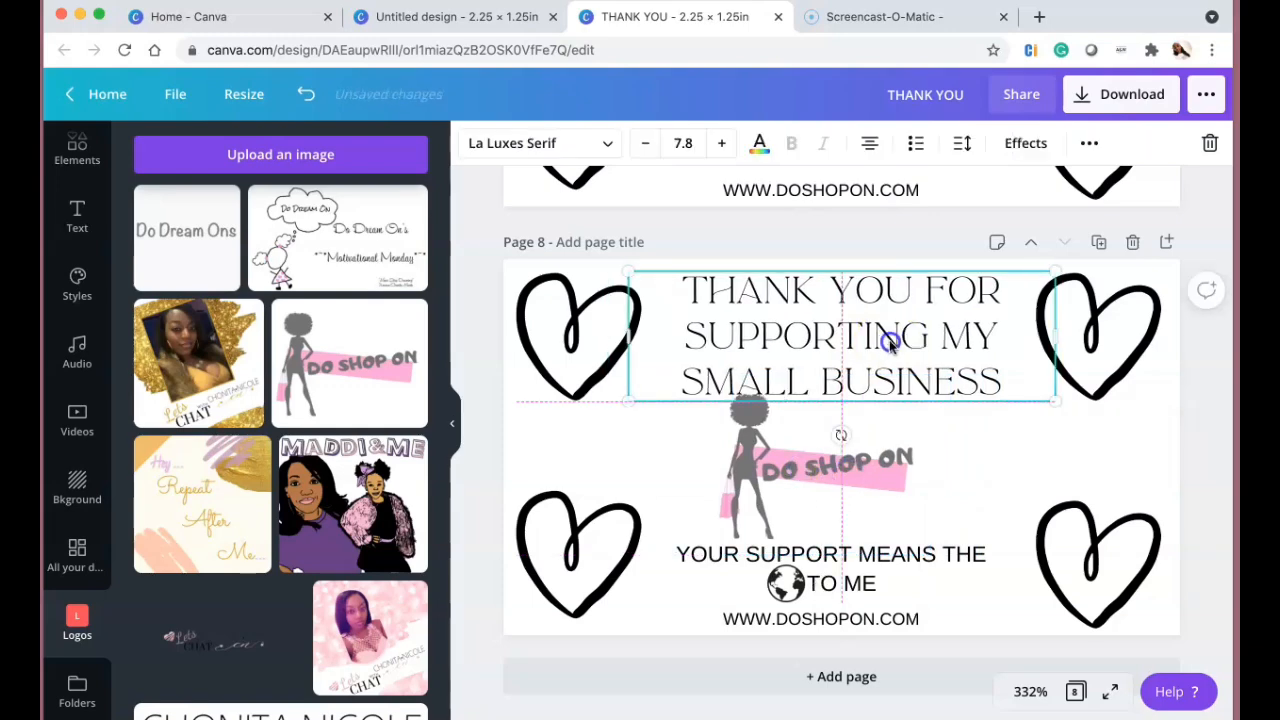
left_click_drag(1036, 337, 985, 331)
left_click(1037, 457)
left_click_drag(837, 312, 871, 298)
mouse_move(823, 480)
left_mouse_down()
mouse_move(858, 476)
mouse_move(843, 470)
left_mouse_up()
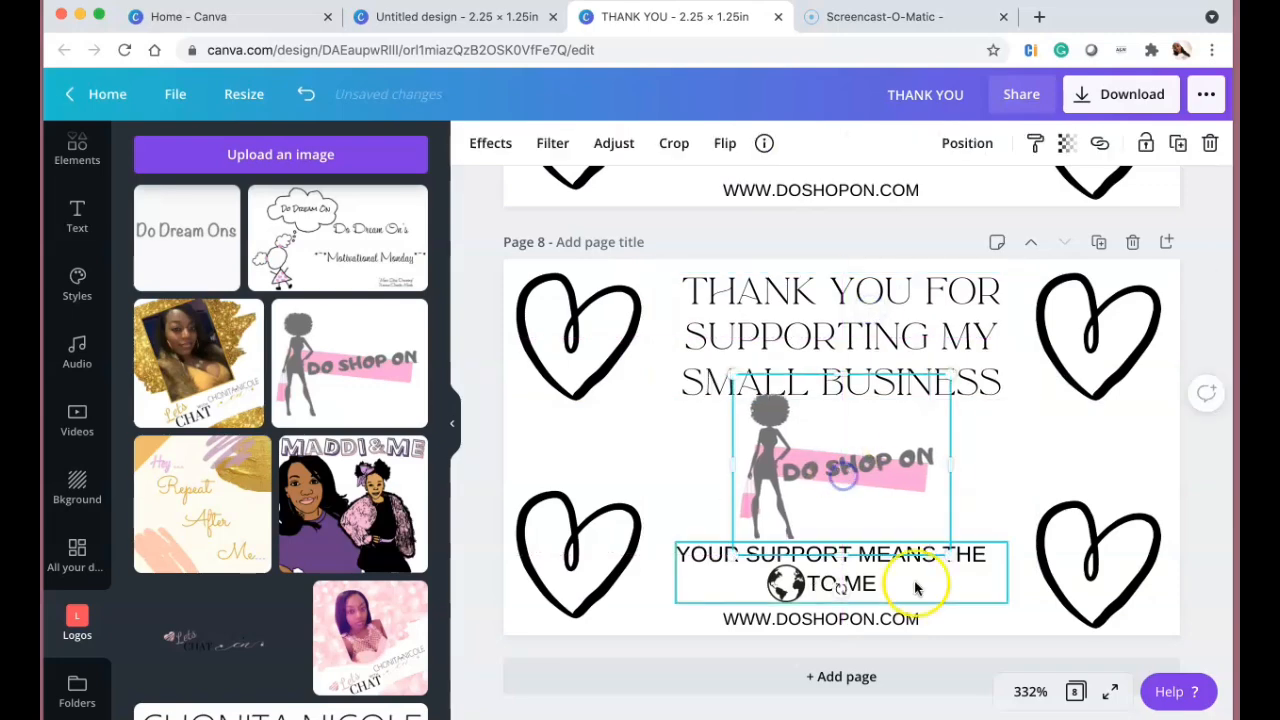
Nudge the website line at the foot of page 8 slightly and deselect it.
left_click(918, 589)
left_click_drag(911, 619, 920, 623)
left_click(997, 503)
scroll(997, 503, "up", 5)
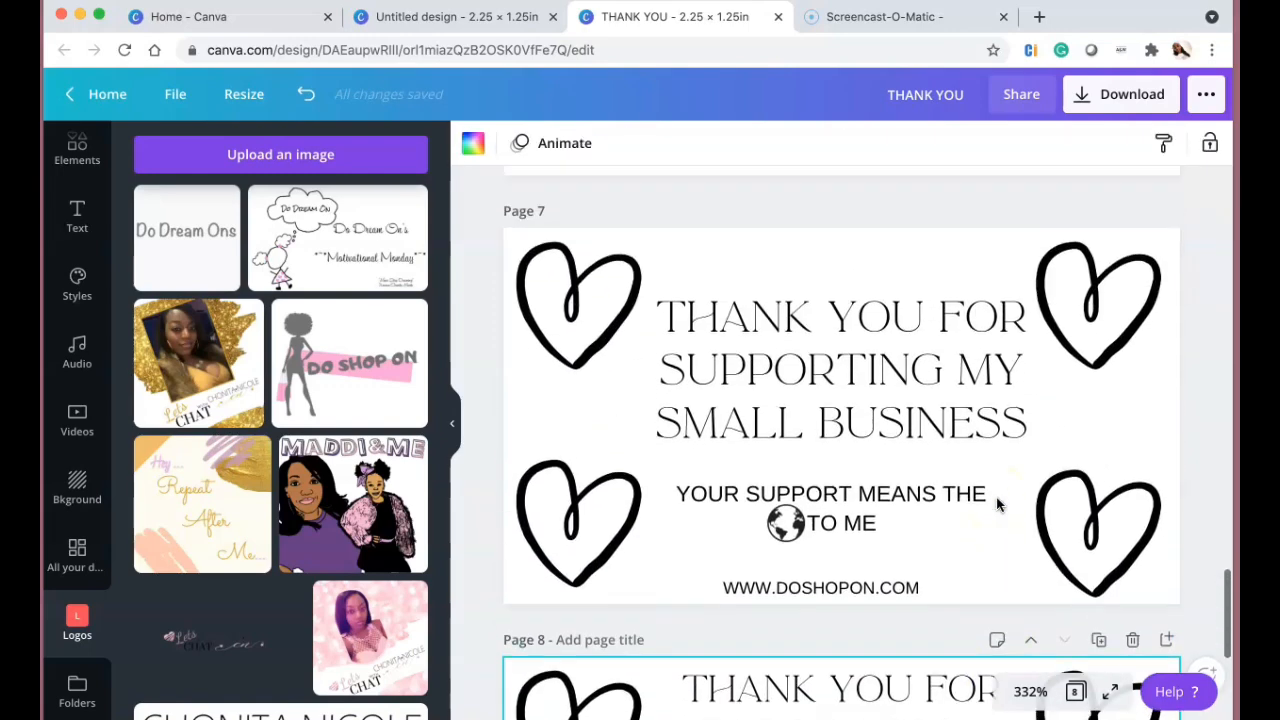
Save the THANK YOU design and download all 8 pages as PNG files.
left_click(175, 94)
left_click(200, 412)
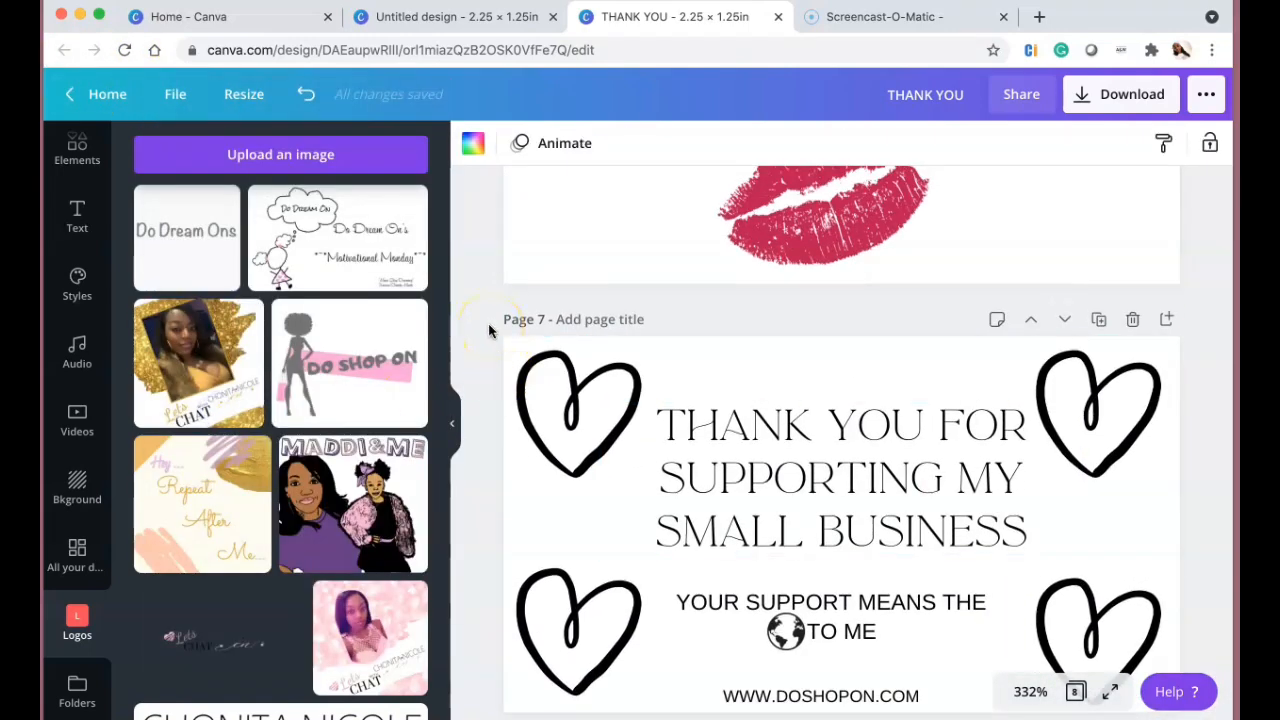
left_click(1128, 94)
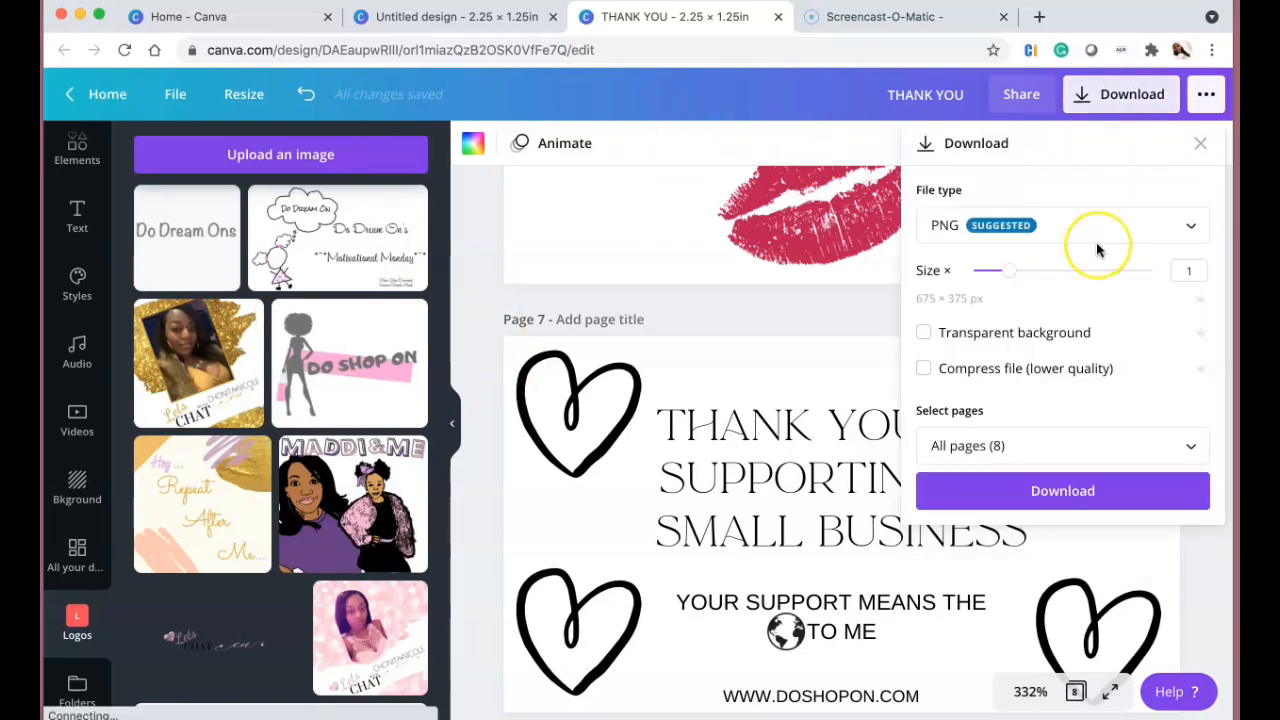
left_click(1104, 504)
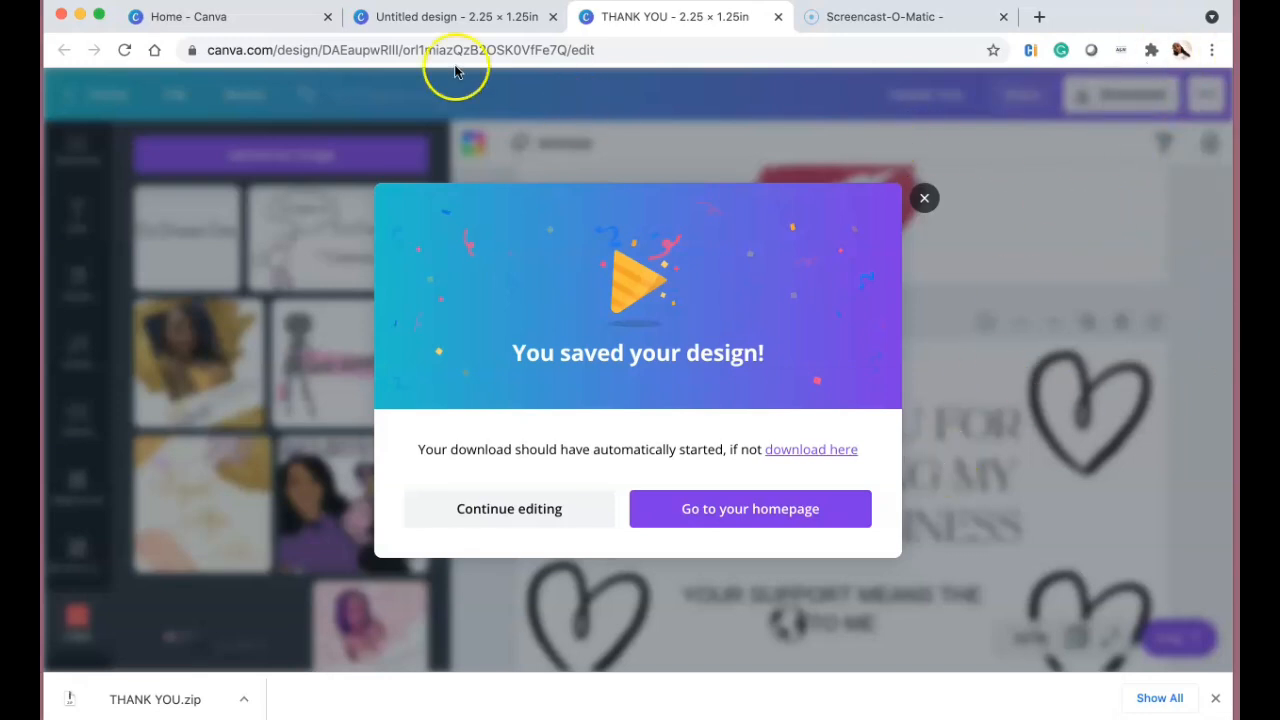
Clear the desktop area beside the browser window and place the downloaded THANK YOU.zip there.
left_click_drag(86, 23, 514, 23)
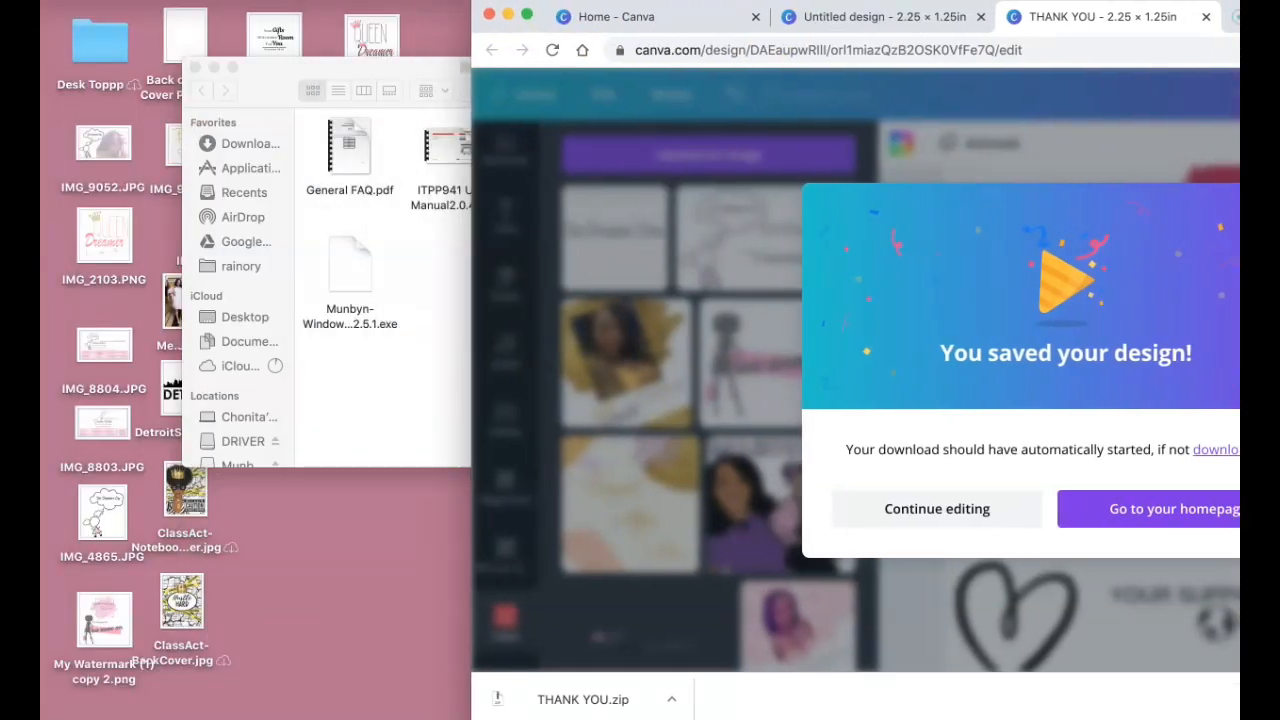
left_click(193, 67)
left_click(330, 280)
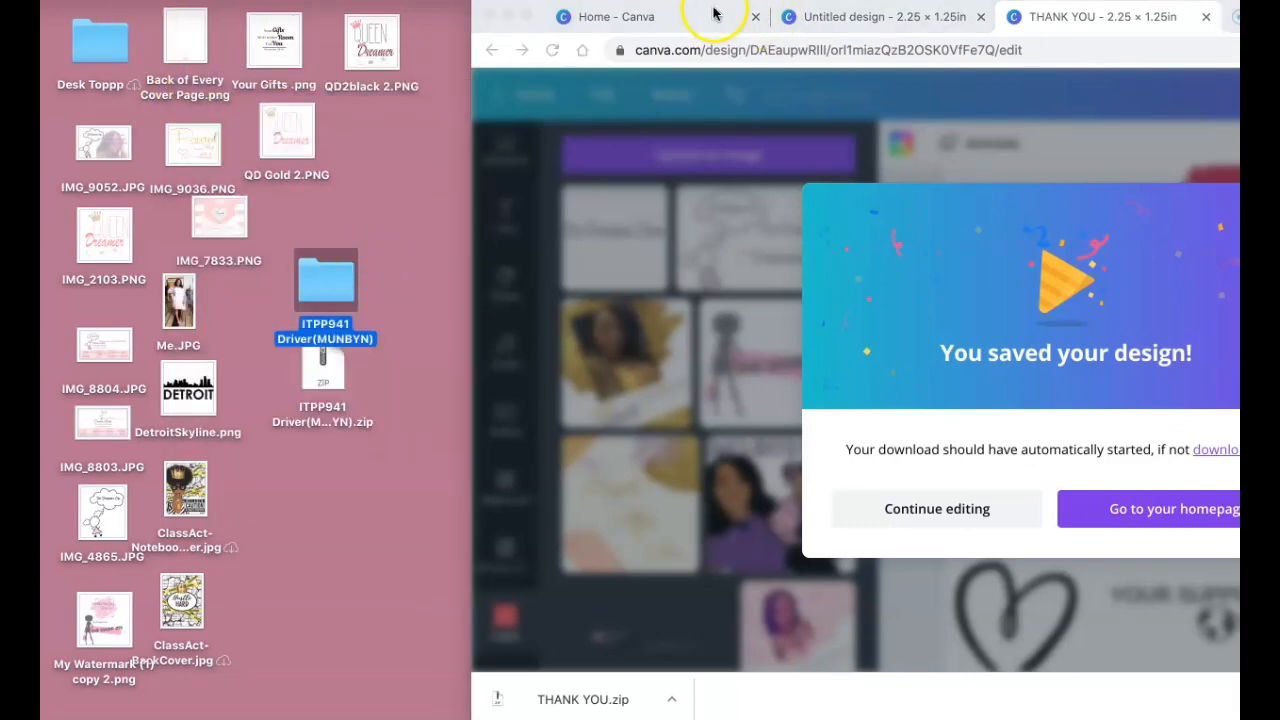
left_click_drag(517, 10, 464, 10)
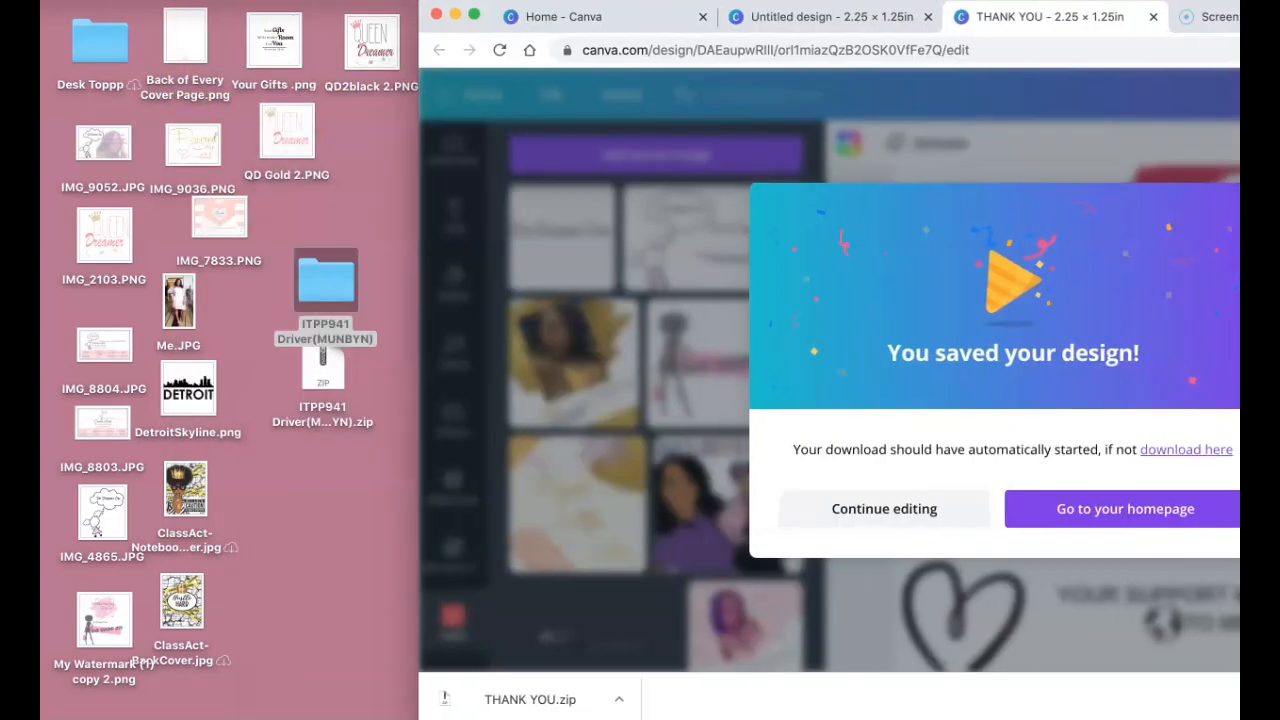
left_click_drag(520, 695, 333, 582)
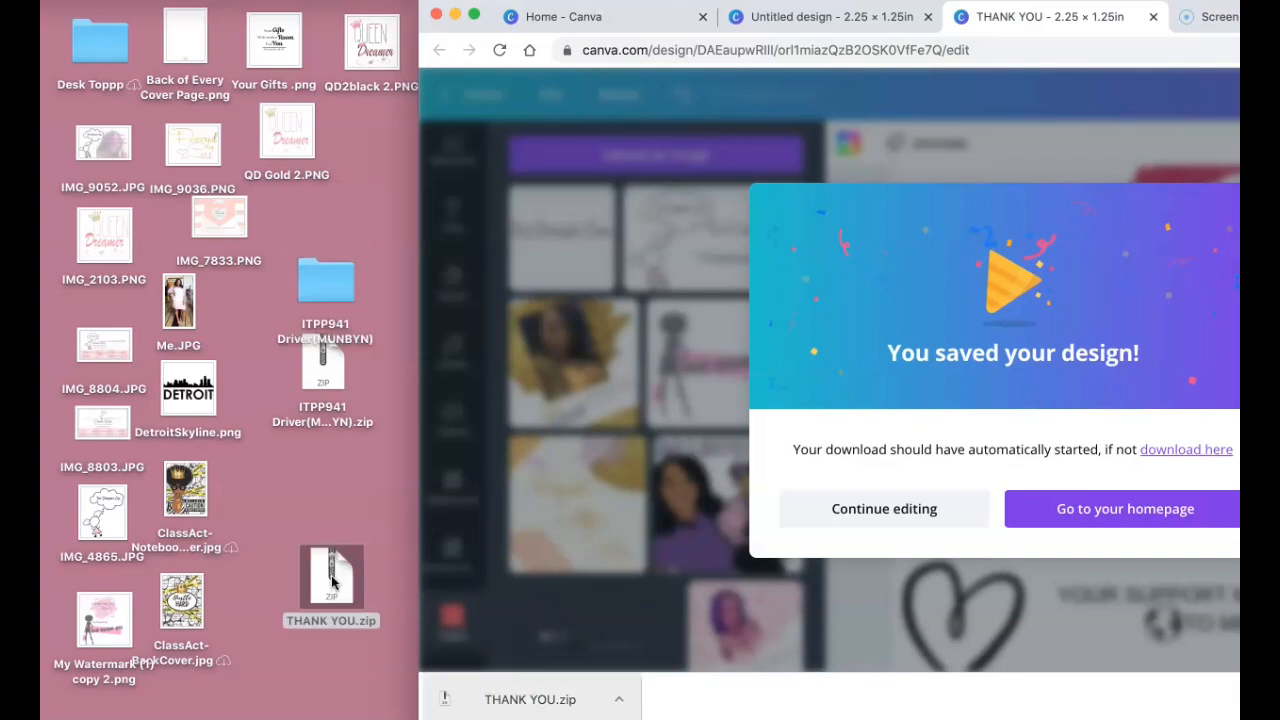
Extract THANK YOU.zip and open the label image 7.png from the THANK YOU folder in Preview.
double_click(331, 580)
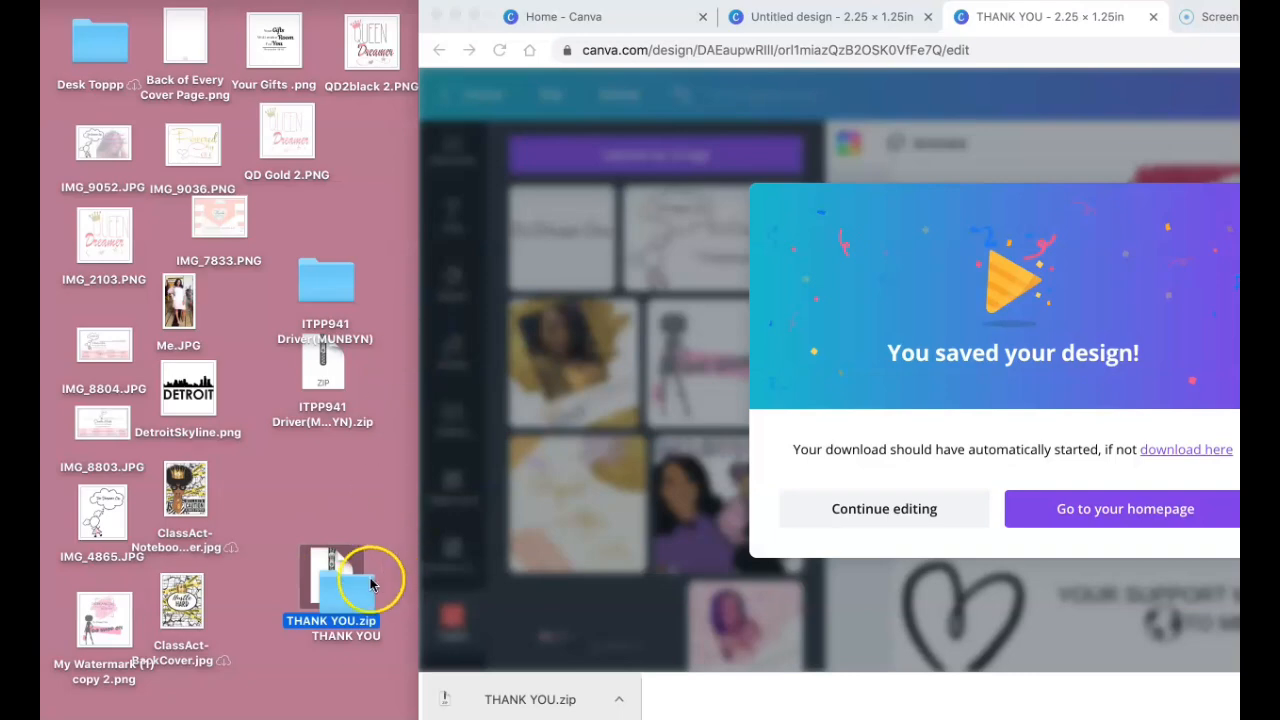
double_click(376, 582)
left_click(229, 63)
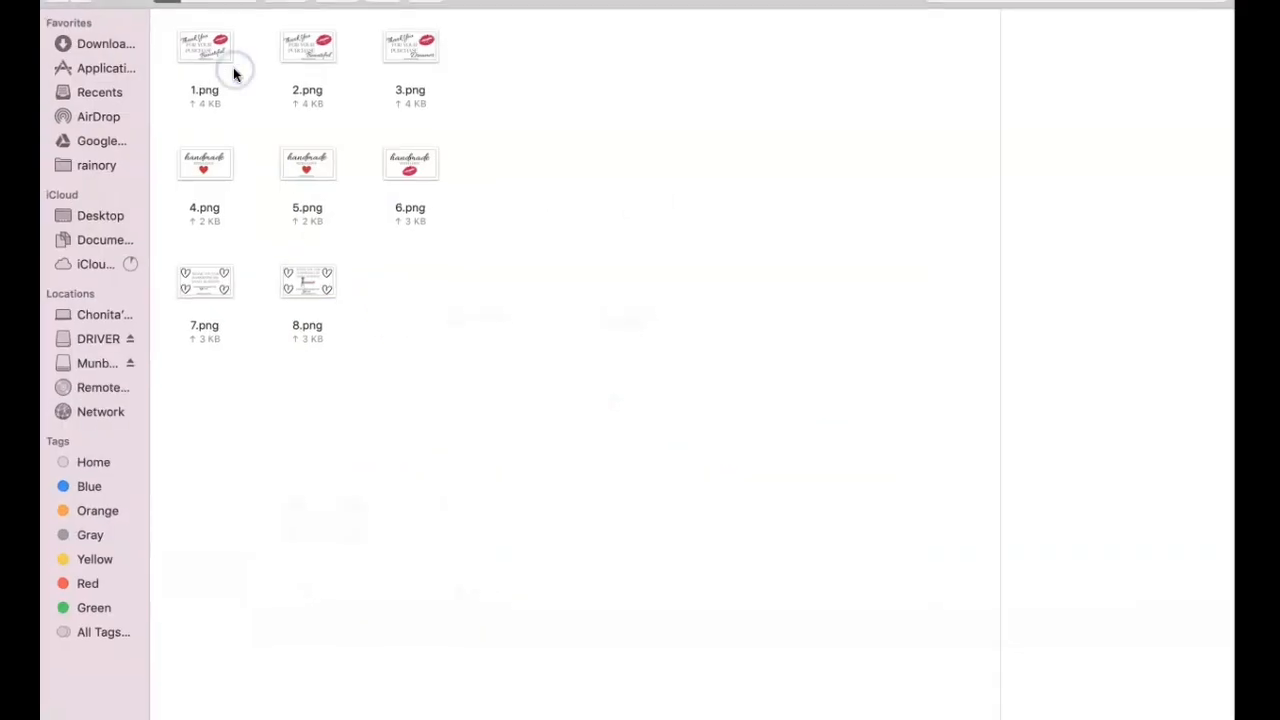
left_click(213, 49)
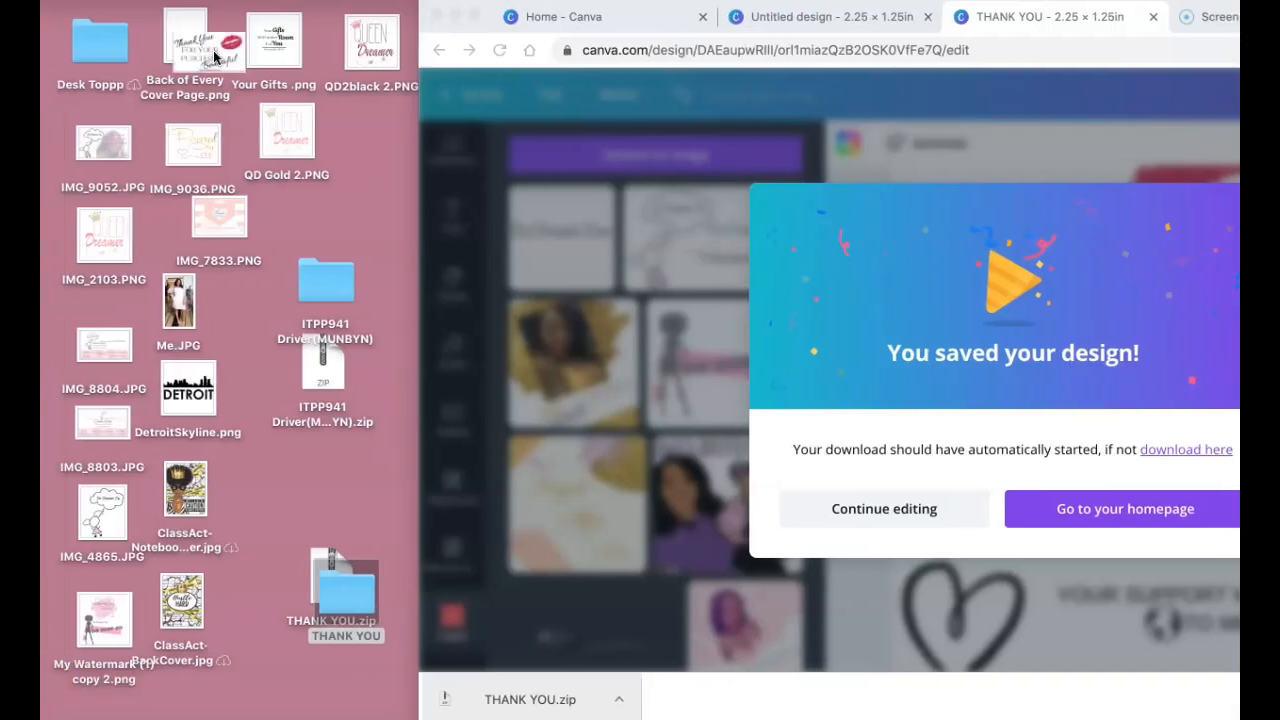
left_click(392, 14)
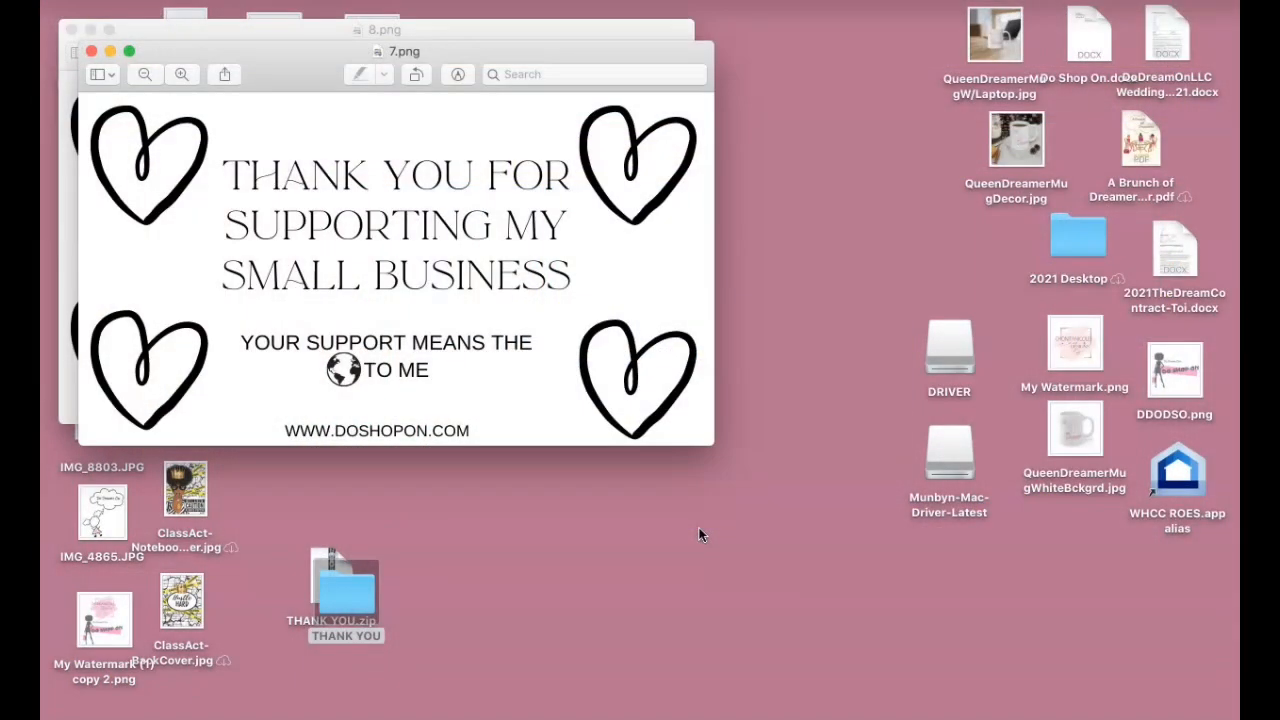
Print 5 copies of 7.png on the Munbyn ITPP941 with the paper size set to 2.25x1.25".
left_click(210, 10)
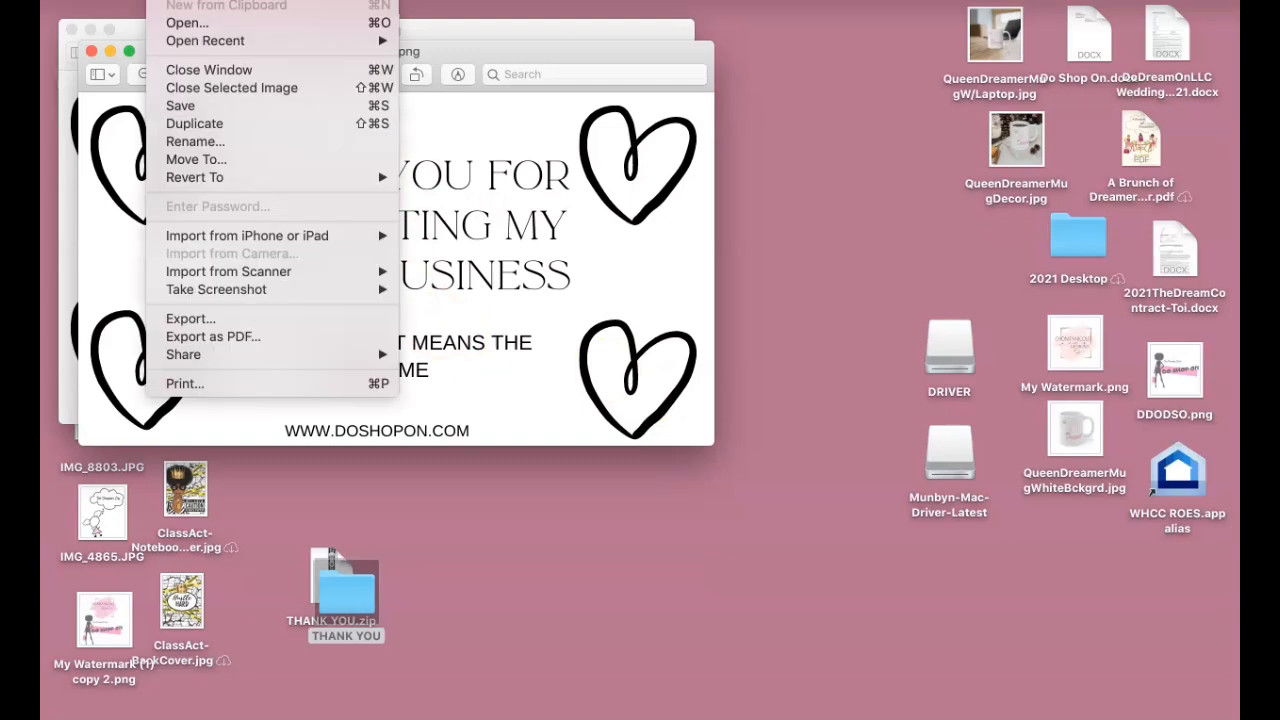
left_click(203, 385)
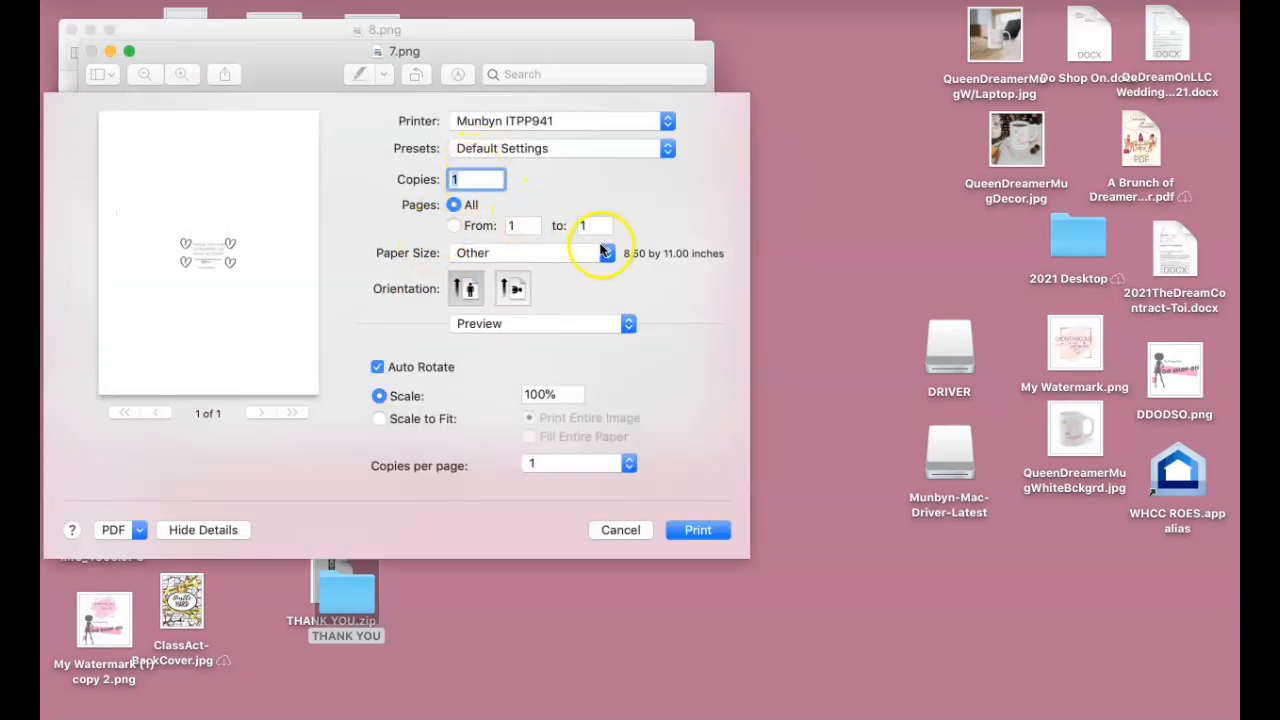
left_click(606, 255)
scroll(560, 92, "up", 5)
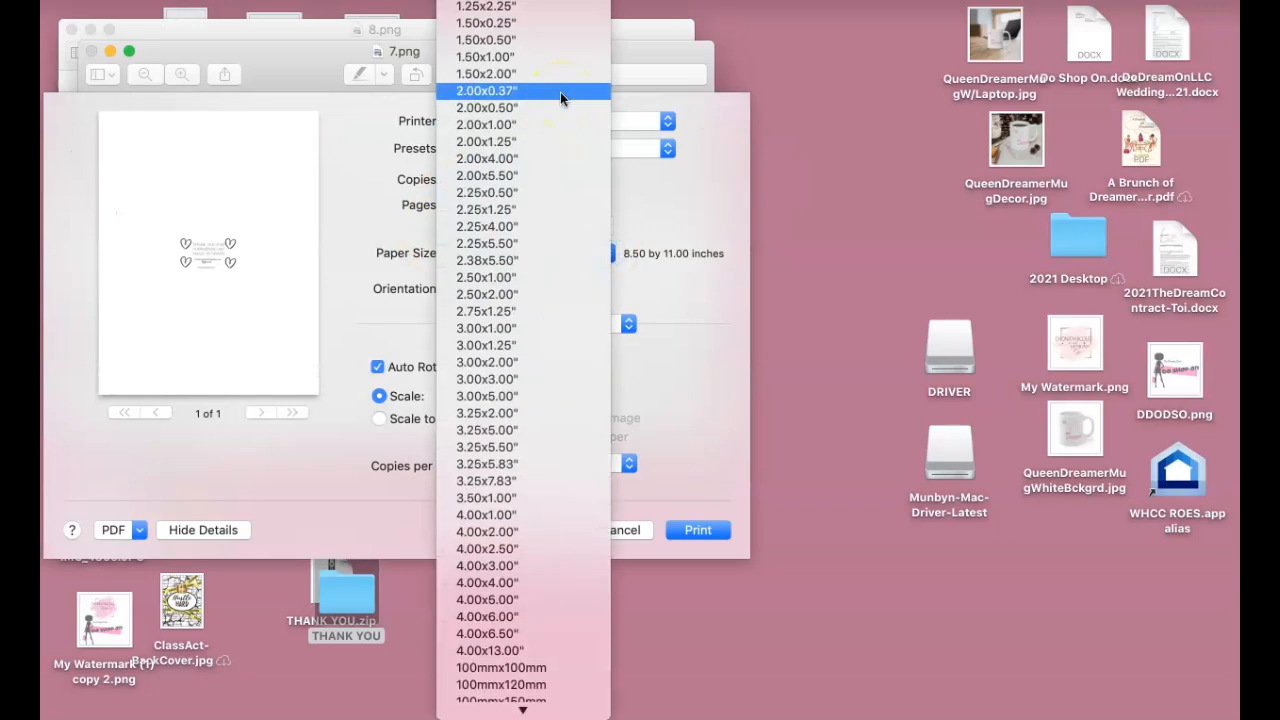
left_click(528, 209)
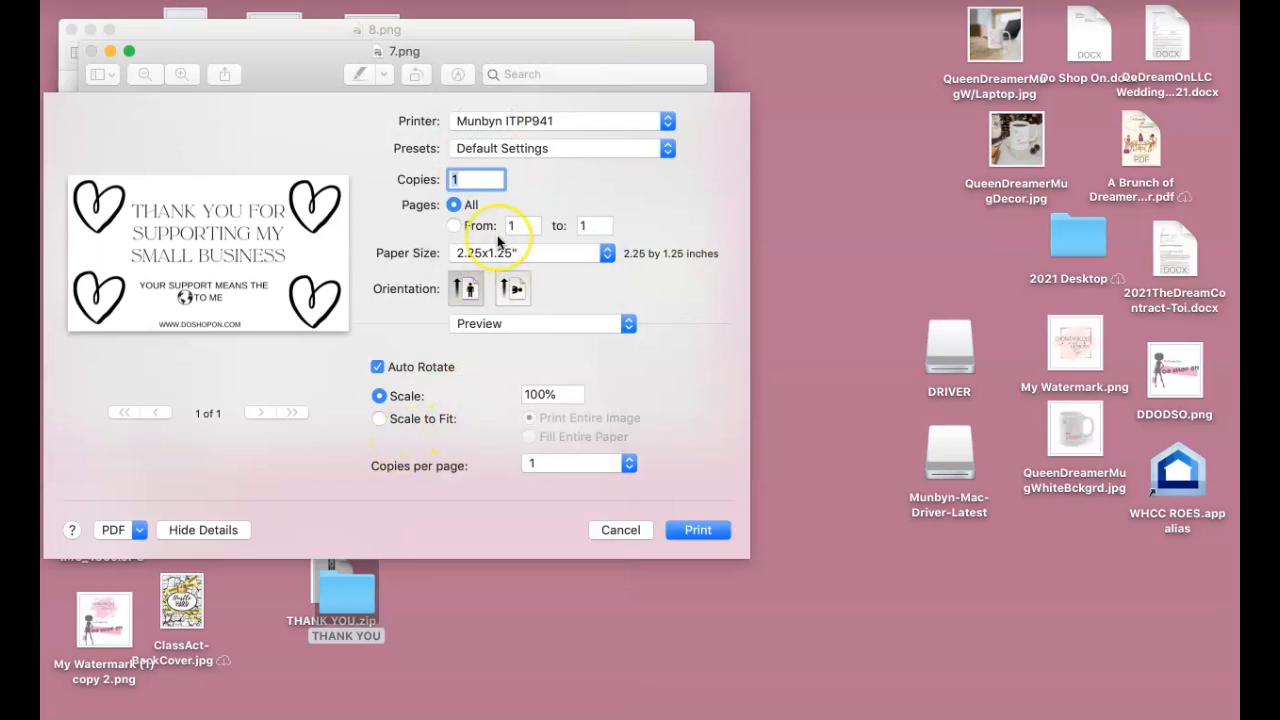
type("5")
left_click(727, 560)
left_click(702, 524)
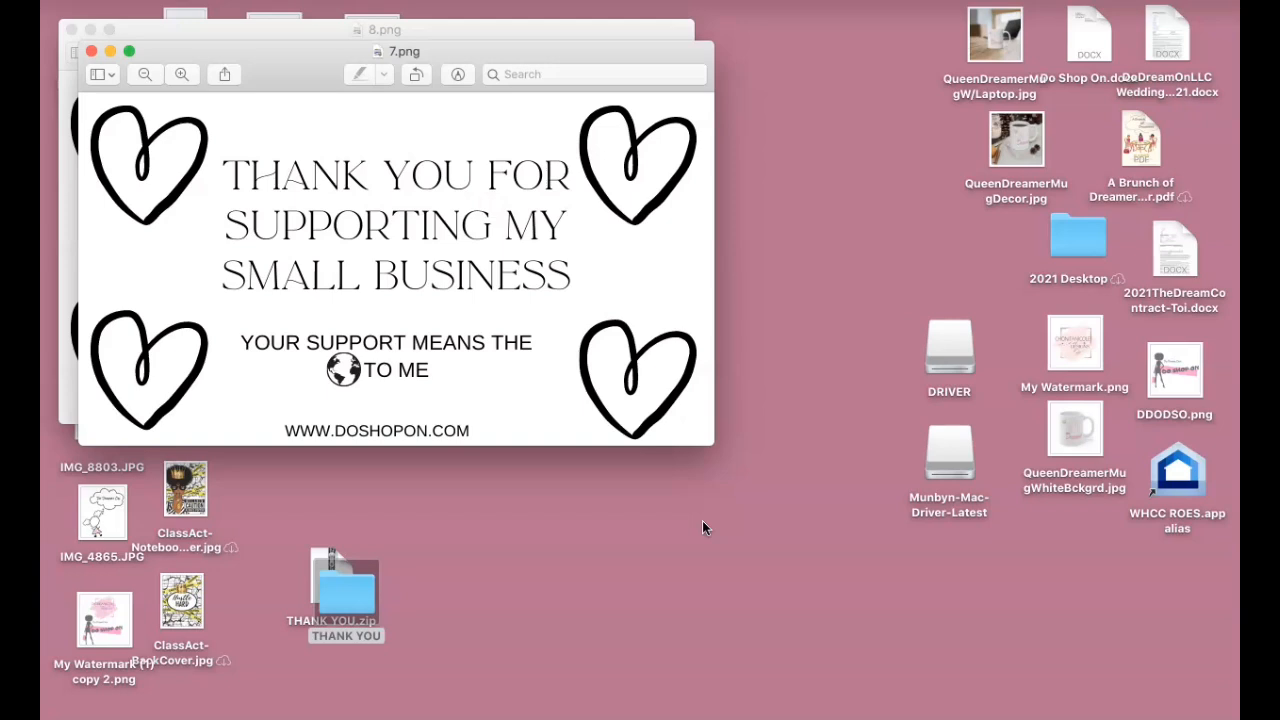
Print 7.png again as a single copy on 2.25x1.25" paper.
left_click(162, 0)
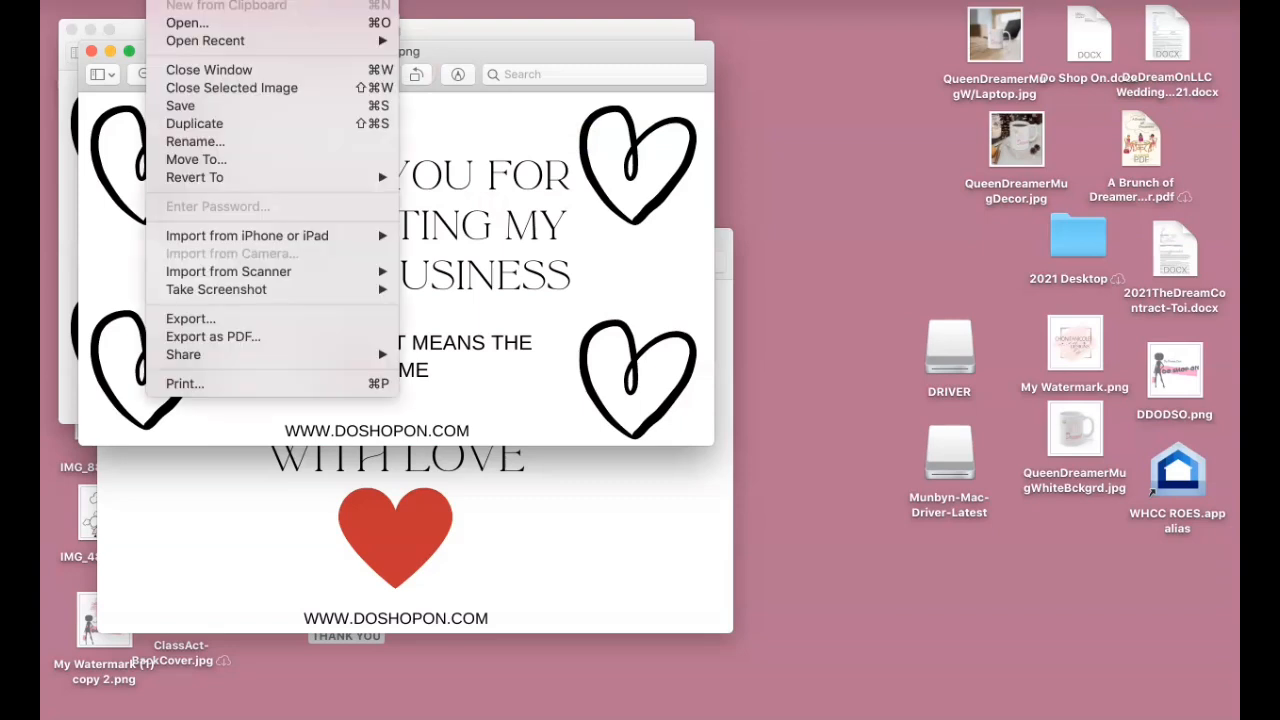
left_click(206, 387)
key("super+p")
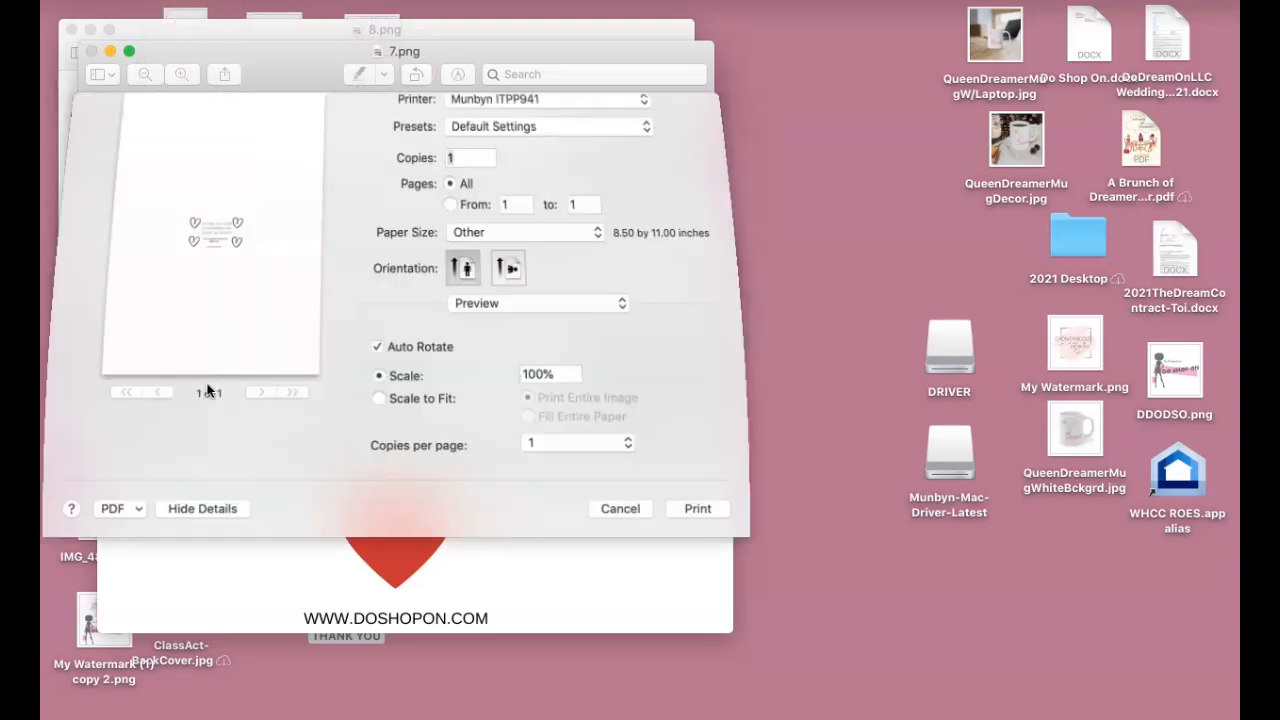
left_click(605, 253)
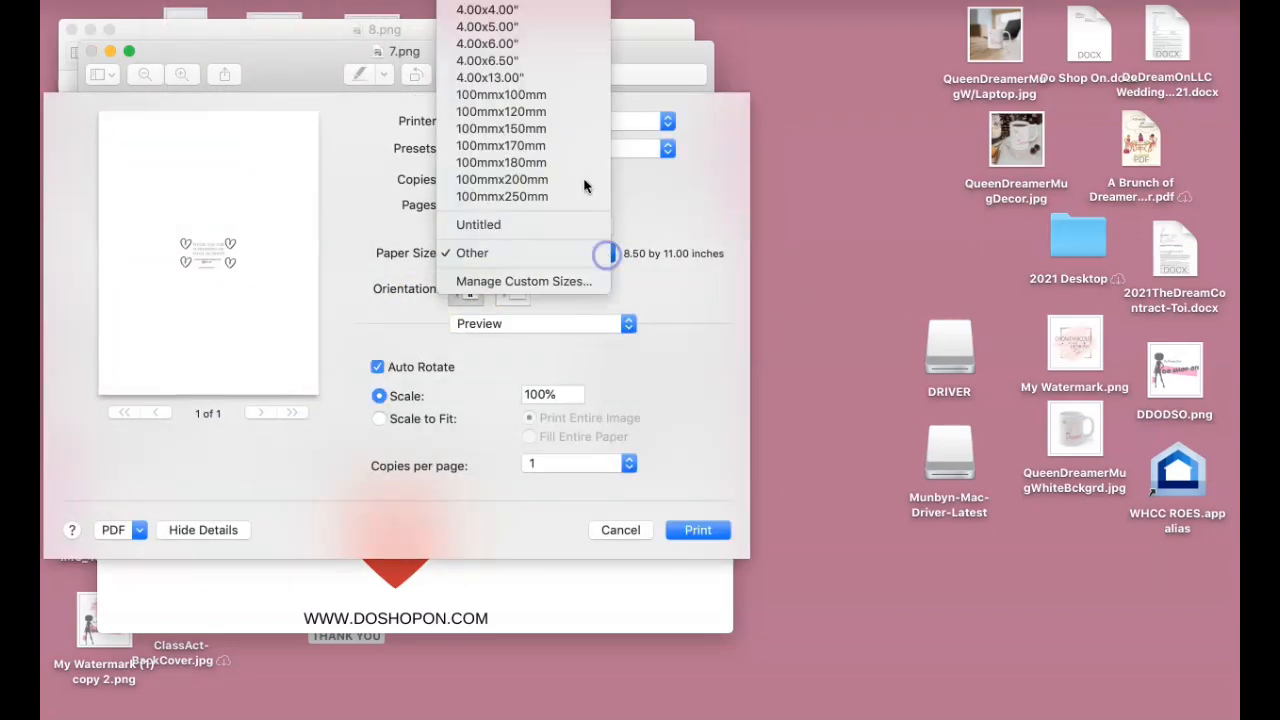
scroll(575, 129, "up", 5)
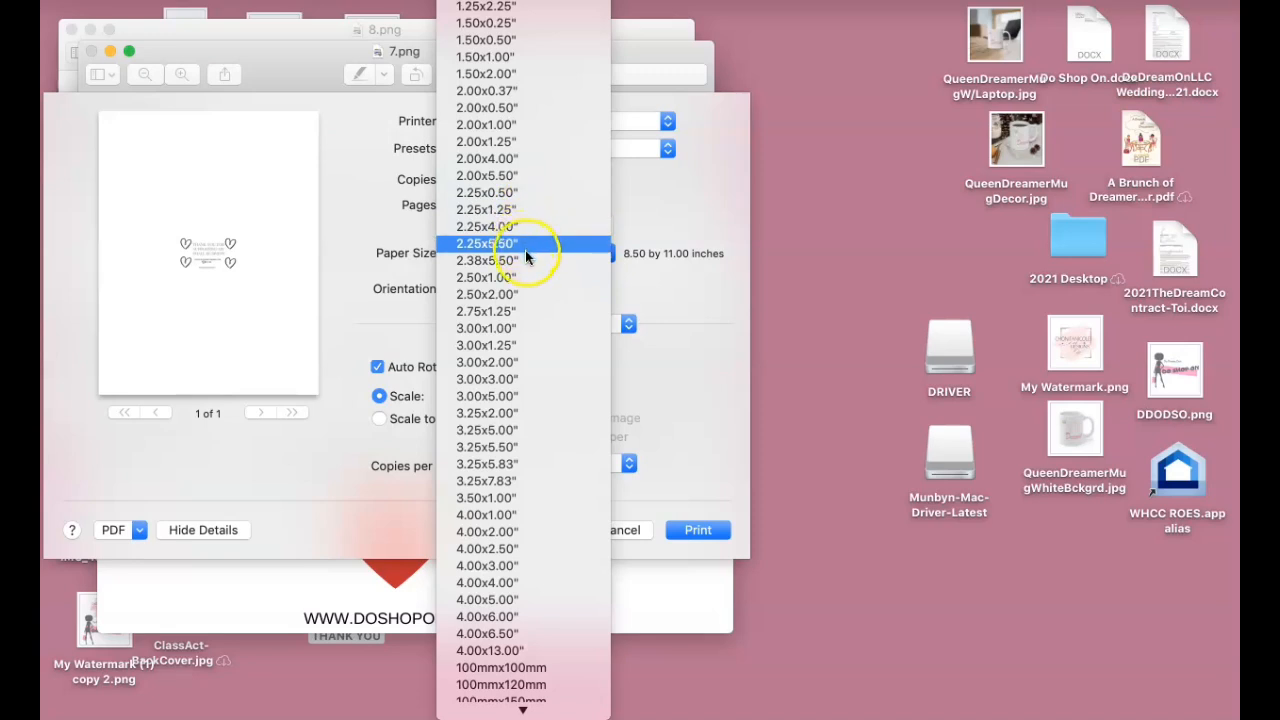
left_click(527, 214)
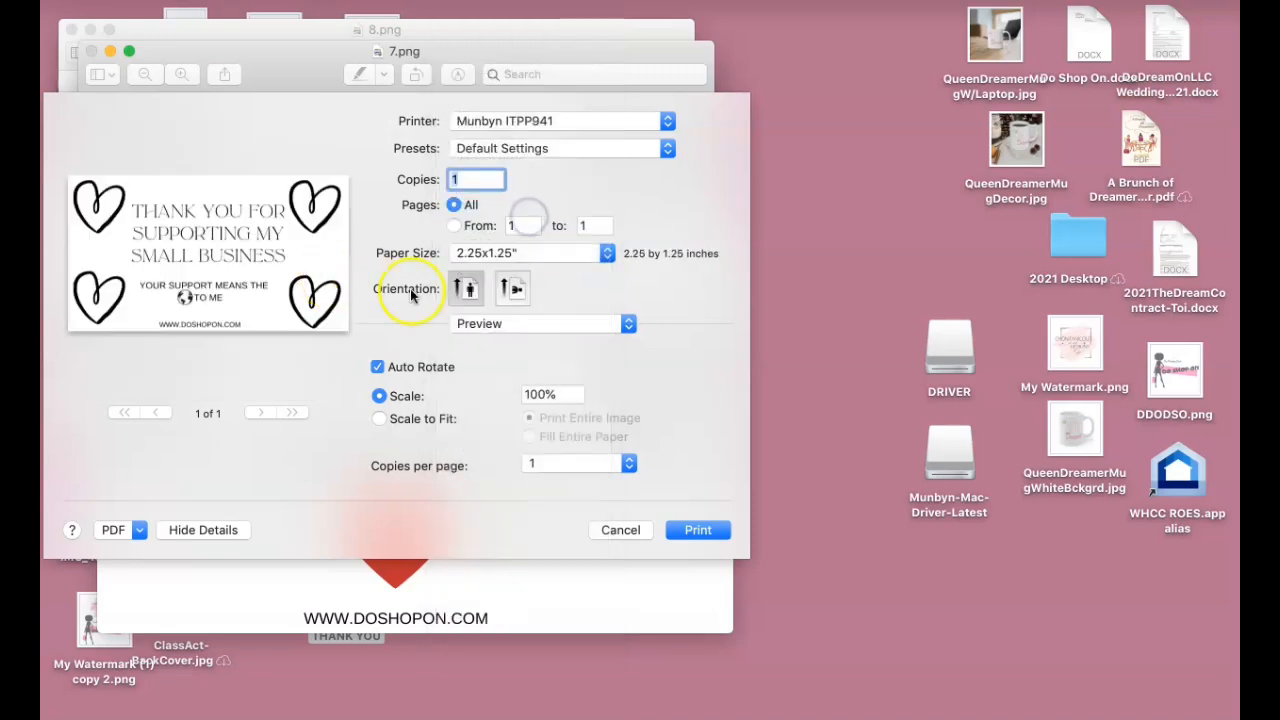
left_click(694, 539)
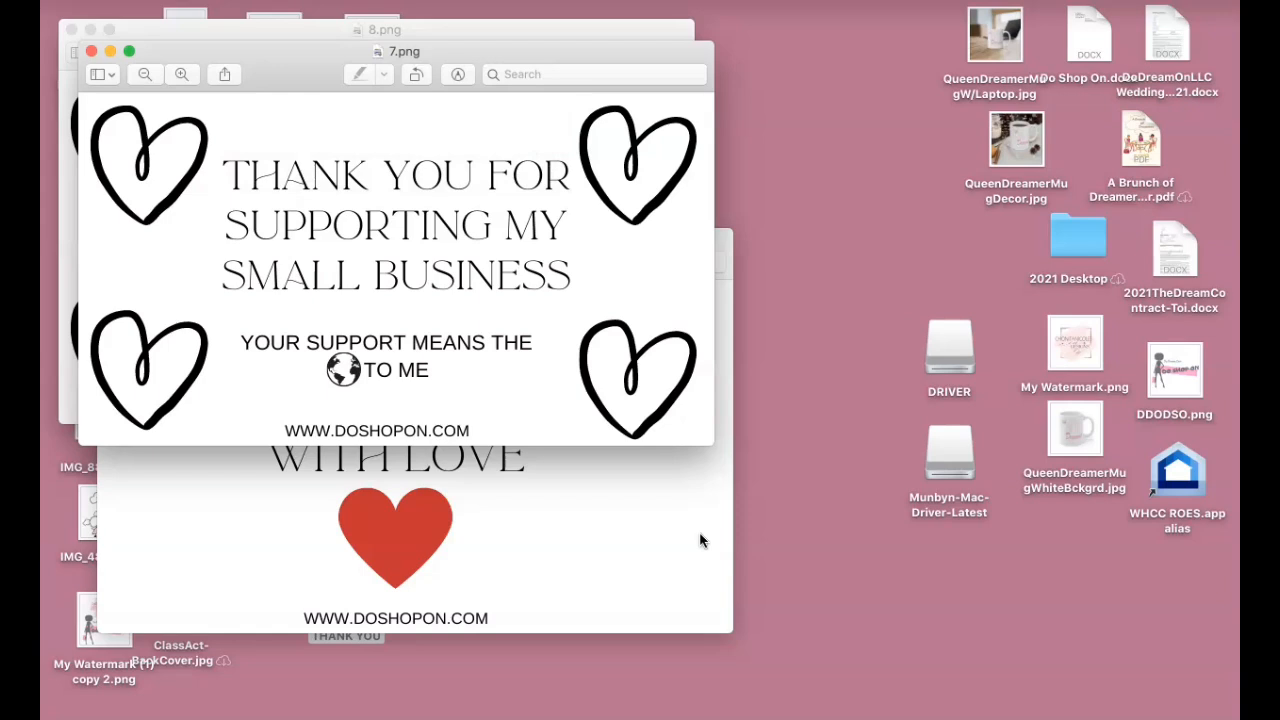
Start another print of 7.png and apply the Last Used Settings preset.
left_click(175, 0)
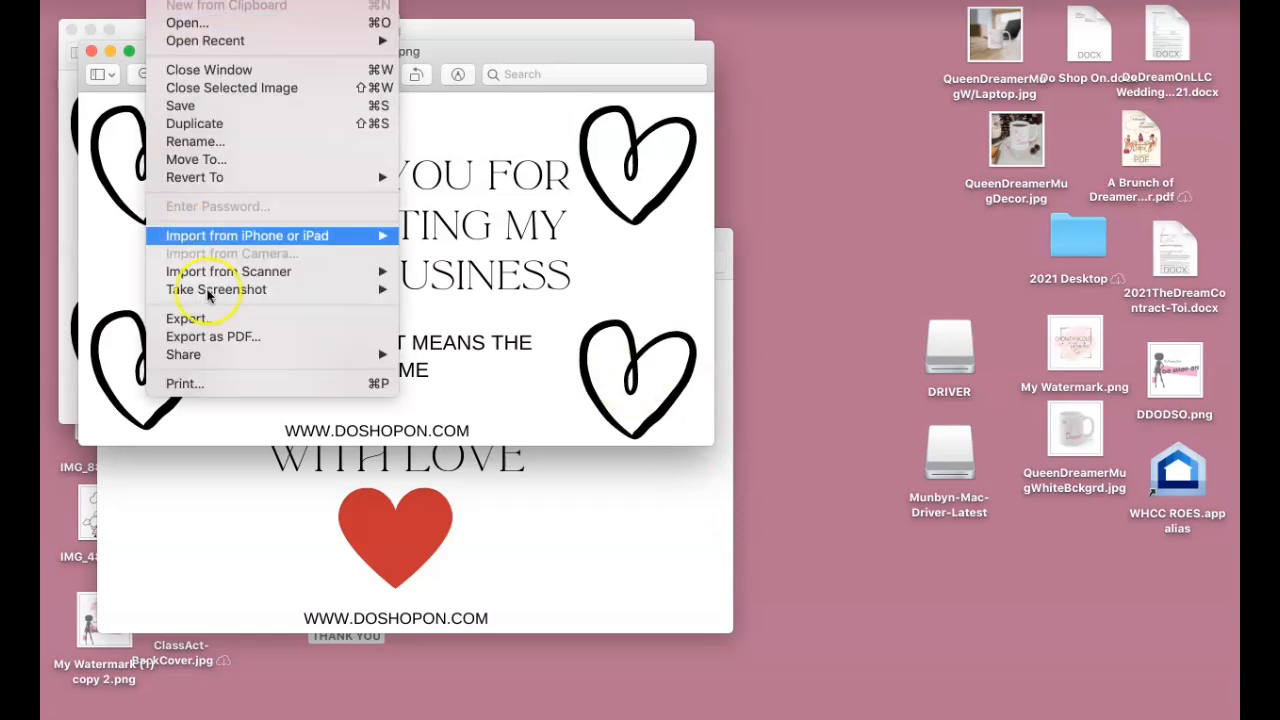
left_click(222, 383)
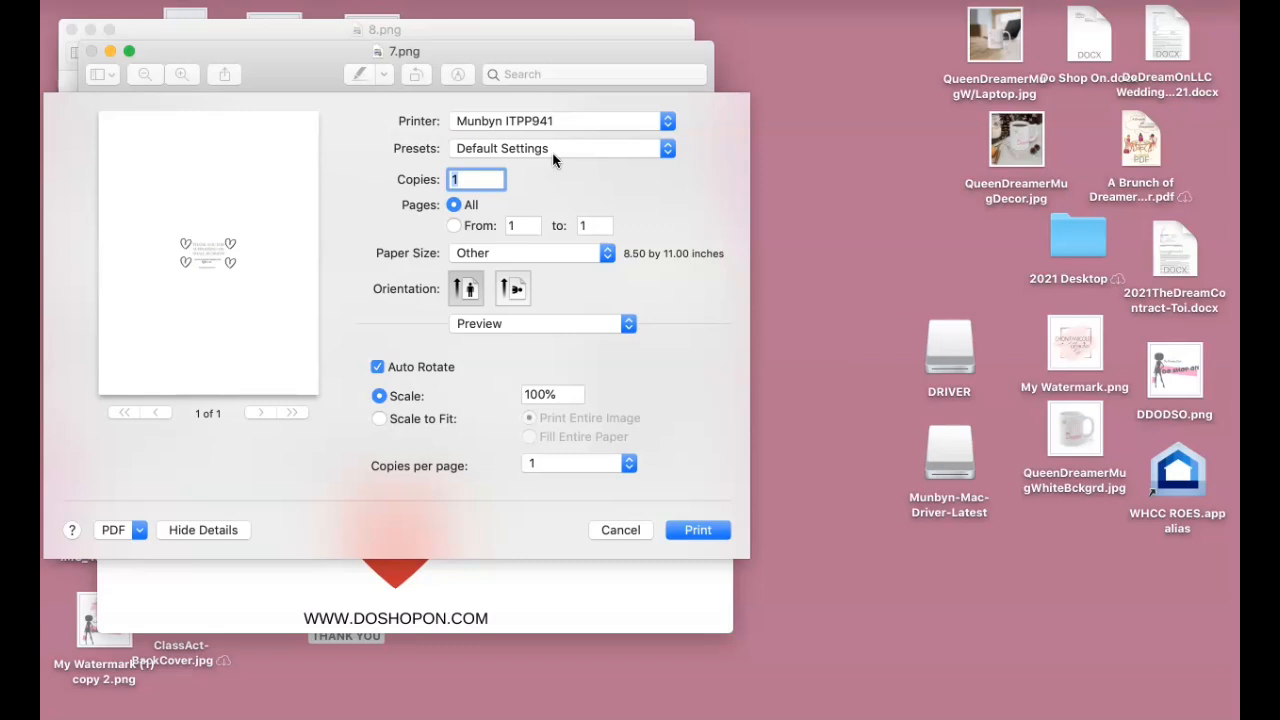
left_click(656, 149)
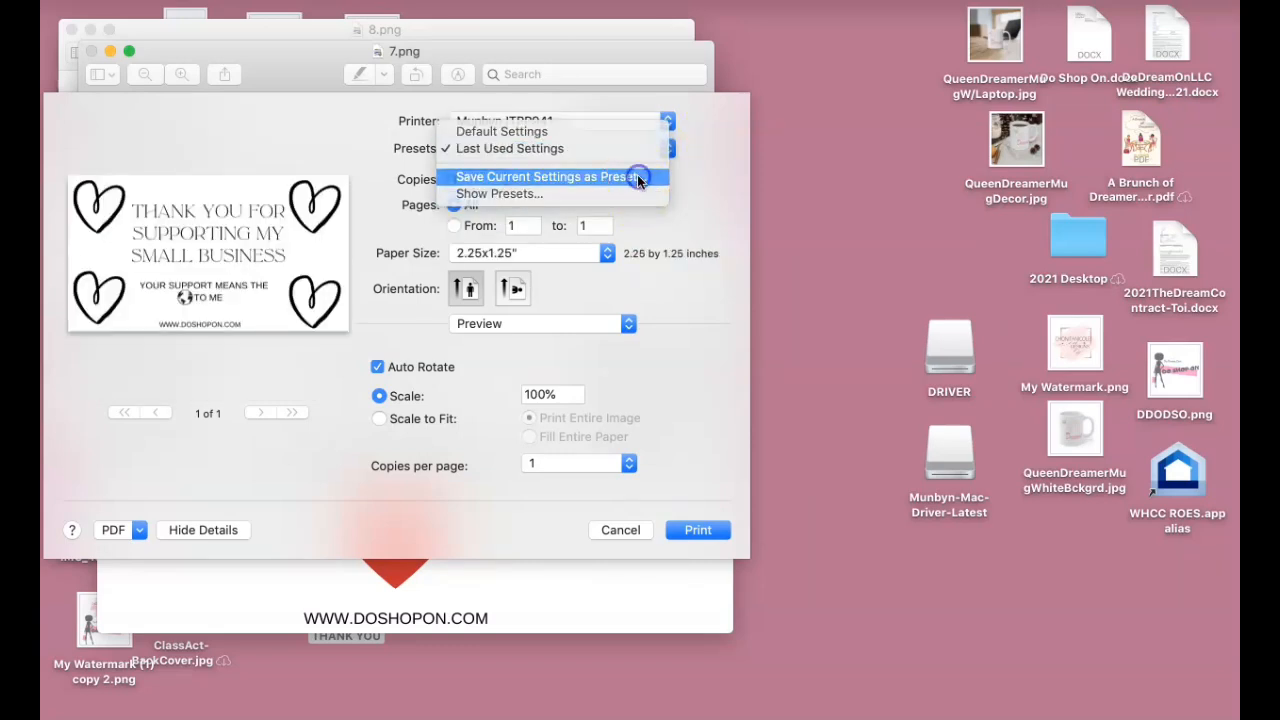
left_click(637, 176)
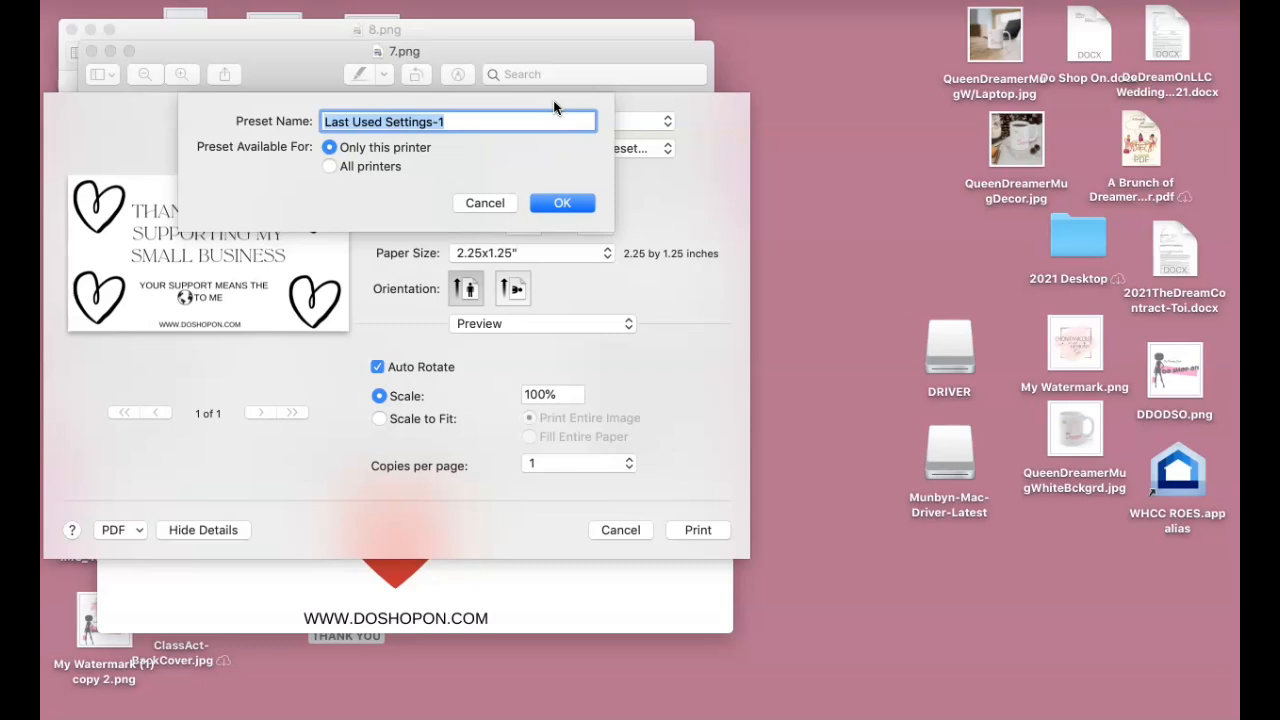
type("Pink ")
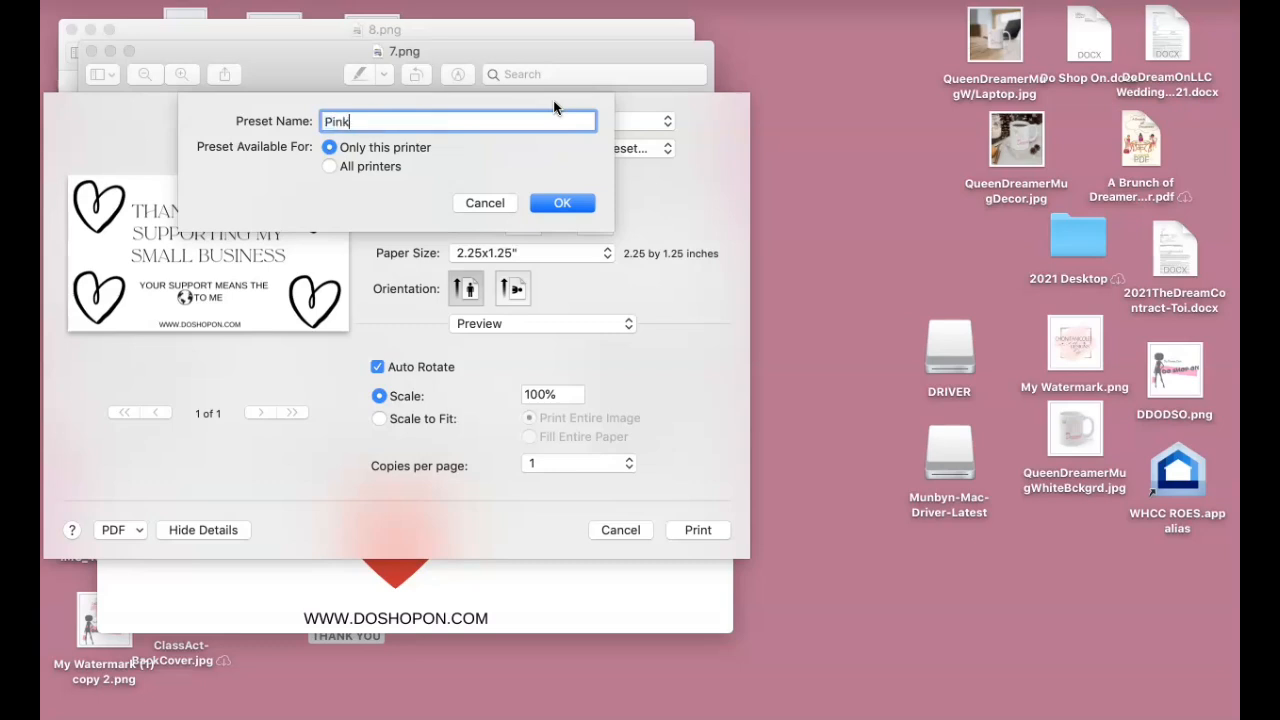
type("Stic")
key("BackSpace")
key("BackSpace")
type("ic")
key("BackSpace")
key("BackSpace")
key("BackSpace")
type("ti")
key("BackSpace")
key("BackSpace")
key("BackSpace")
key("BackSpace")
key("BackSpace")
key("BackSpace")
key("BackSpace")
key("BackSpace")
left_click(485, 203)
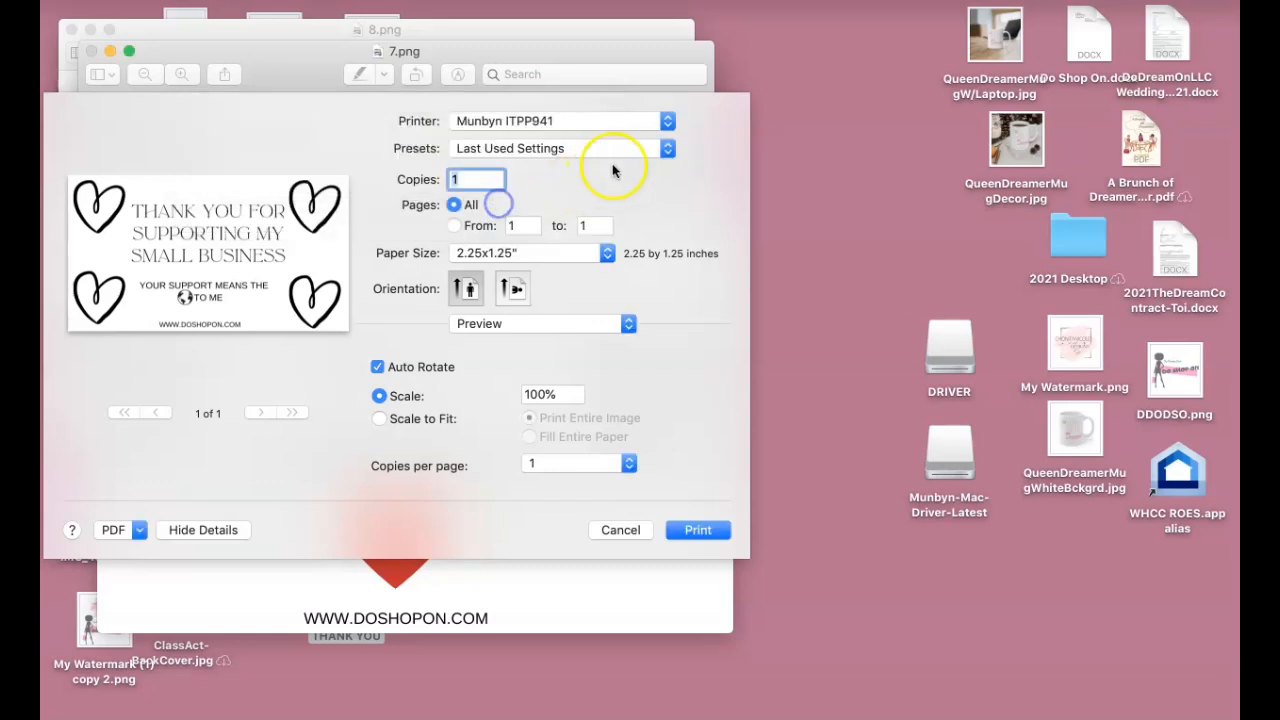
Save the current print settings as a preset named Pink Stickers for this printer only, and print 5 copies.
left_click(643, 148)
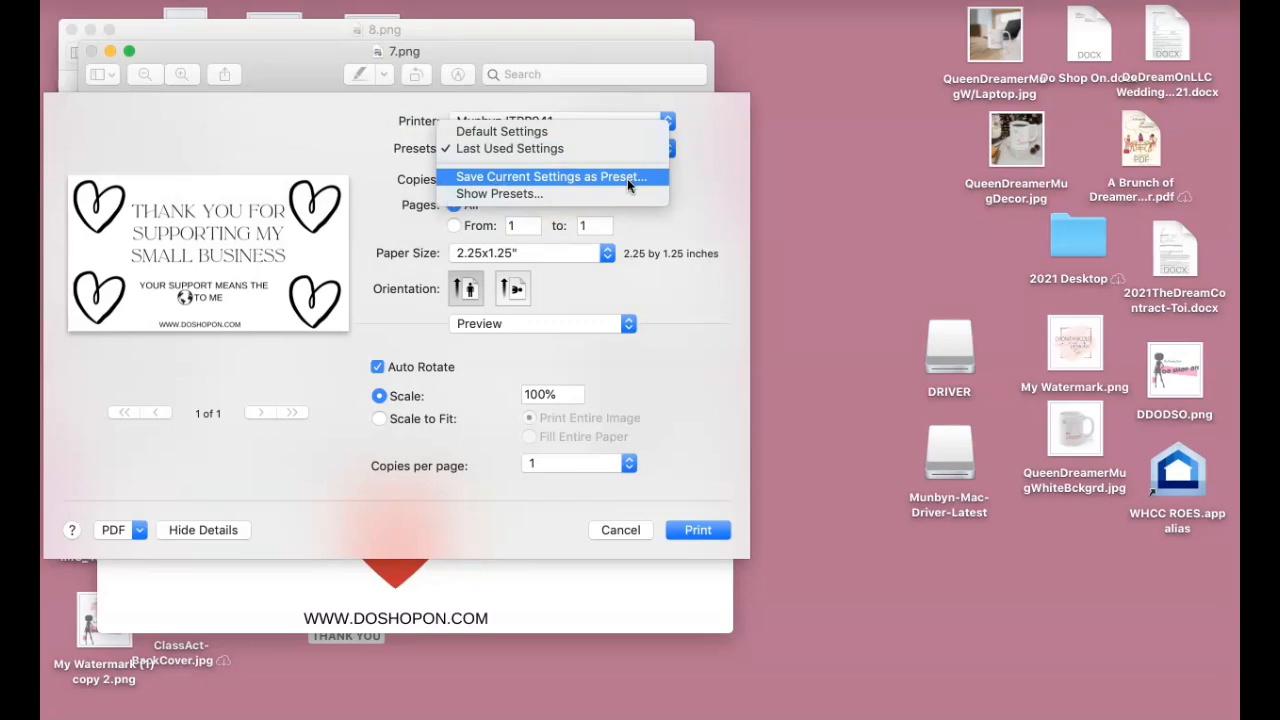
left_click(626, 178)
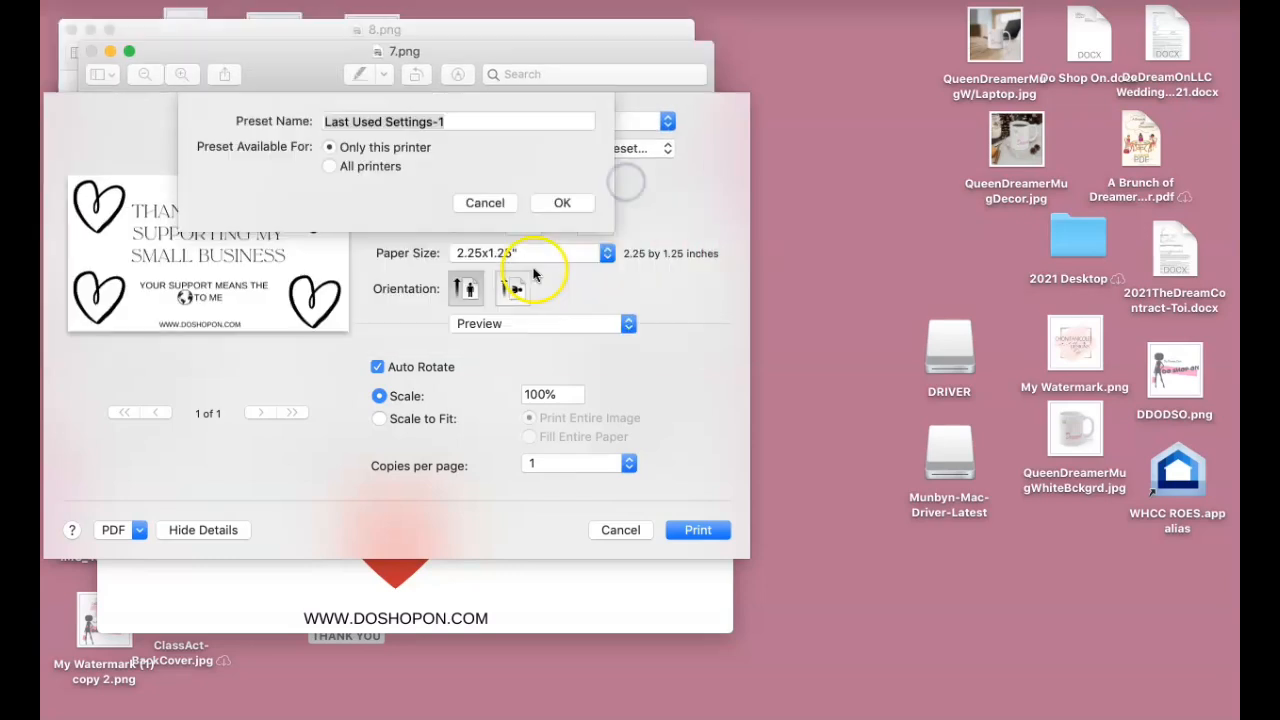
type("P")
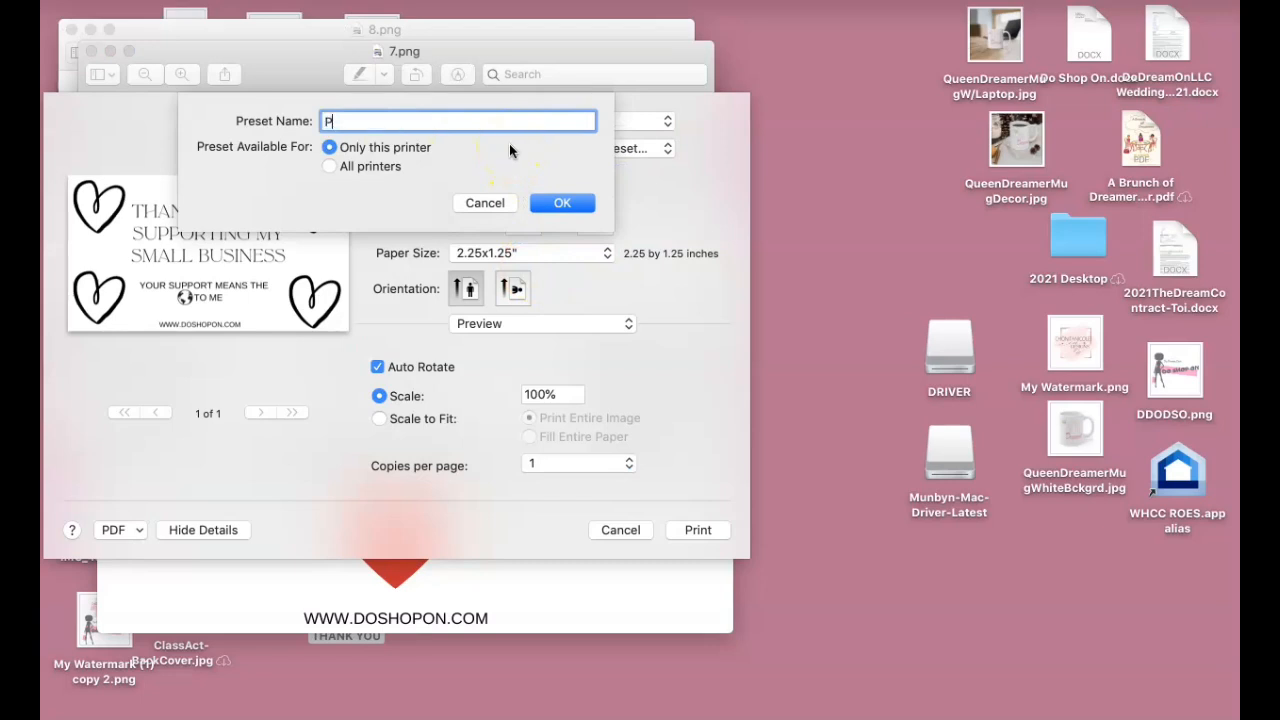
type("ink Stickers")
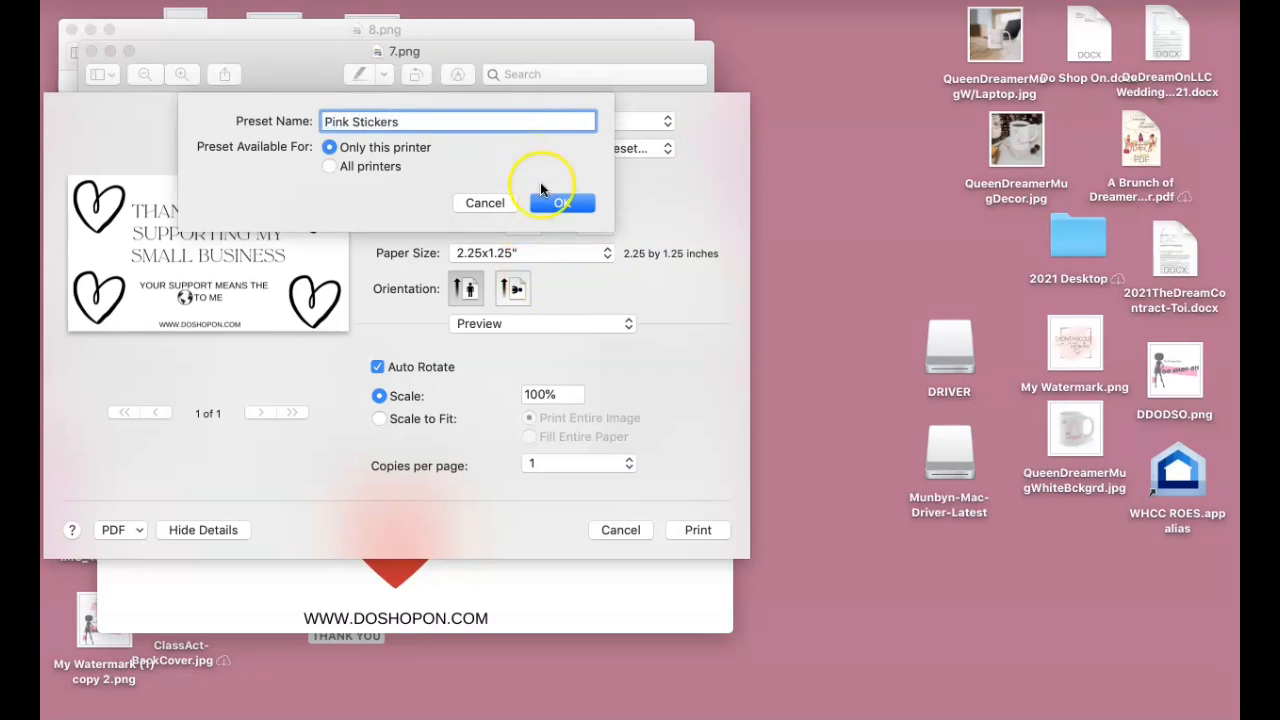
left_click(557, 204)
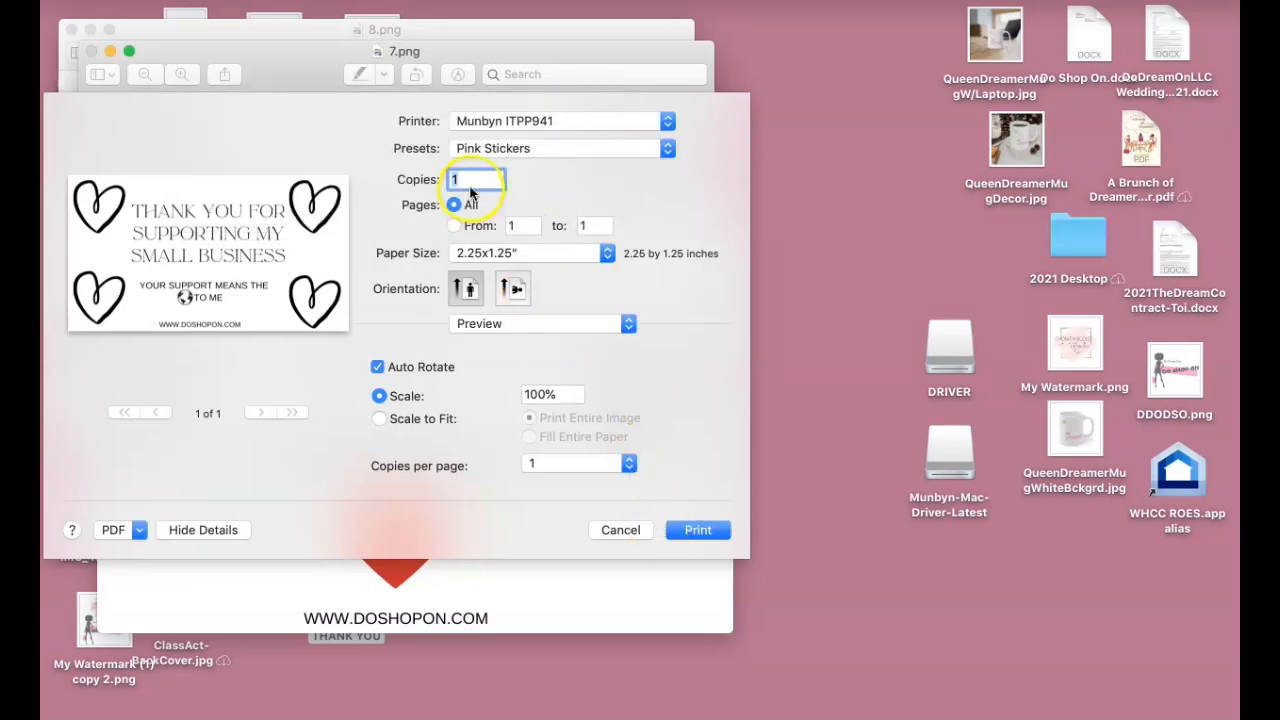
type("5")
left_click(698, 530)
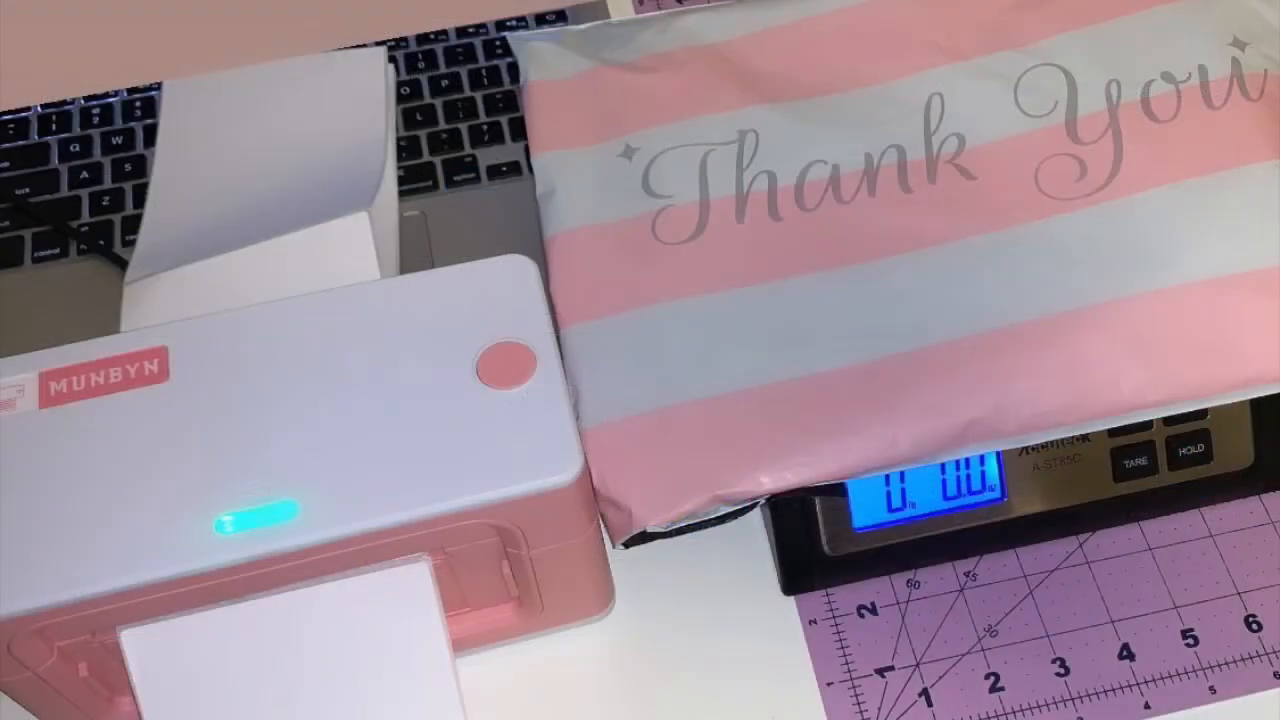